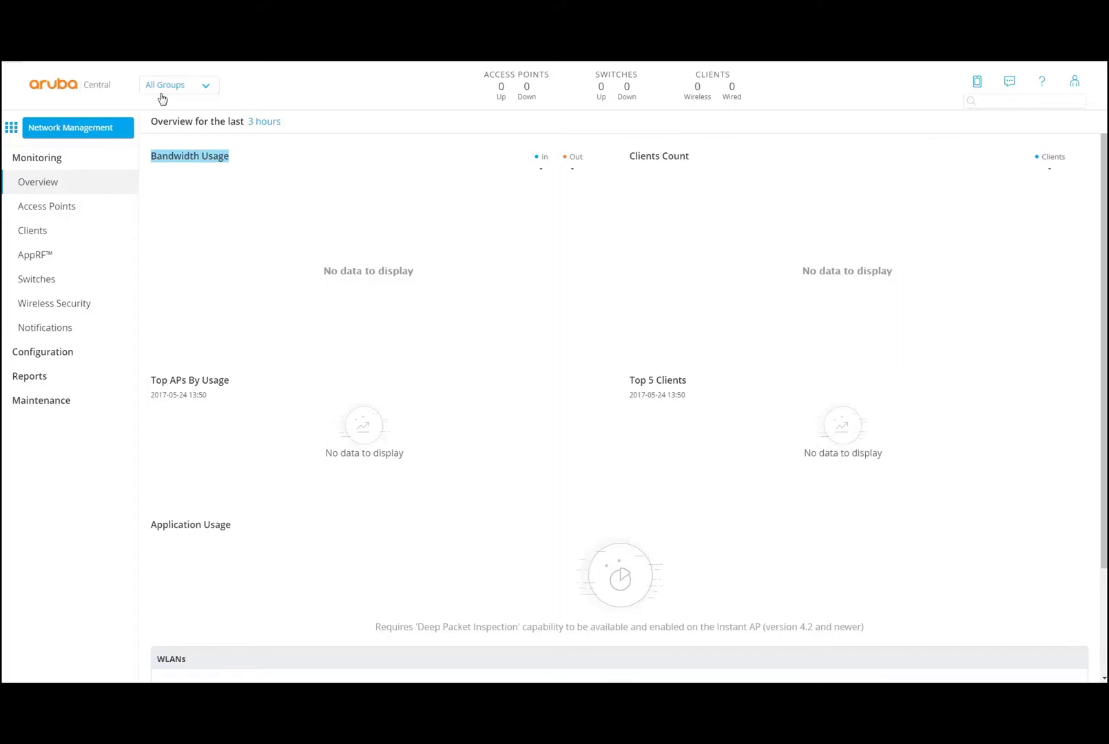
# - Open the All Groups selector on the Monitoring Overview to see the default group
pyautogui.click(209, 89)
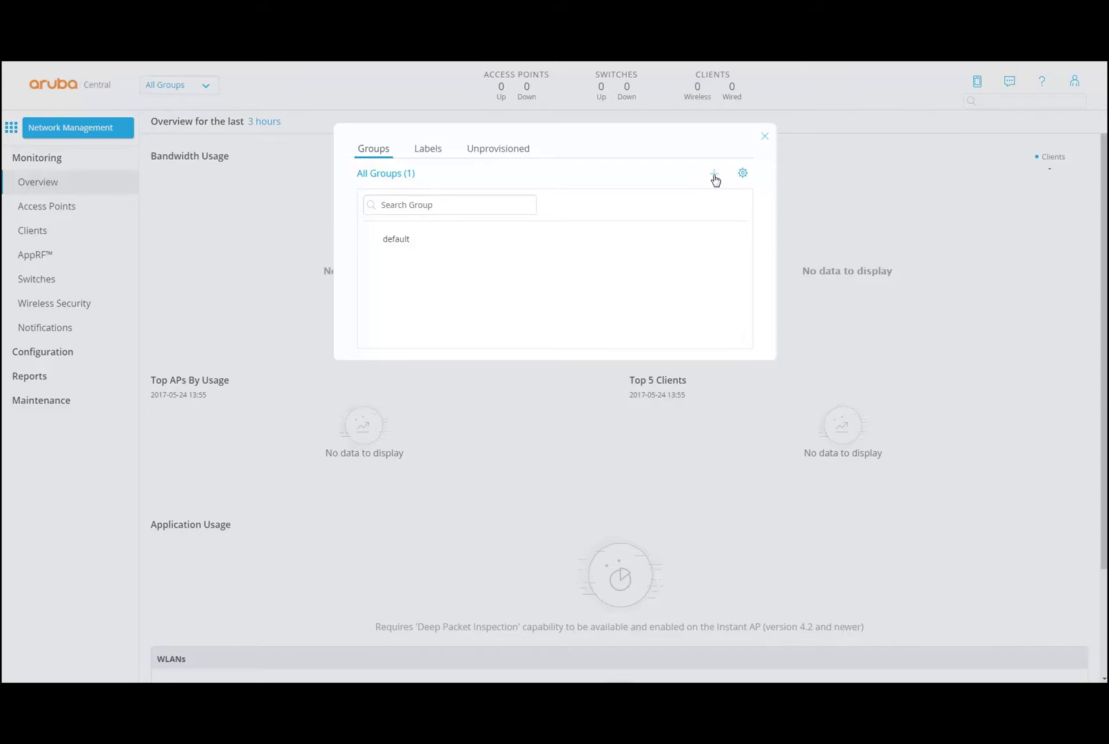
# - Review the Labels, Unprovisioned and Groups tabs of the Groups dialog, then close it
pyautogui.click(426, 153)
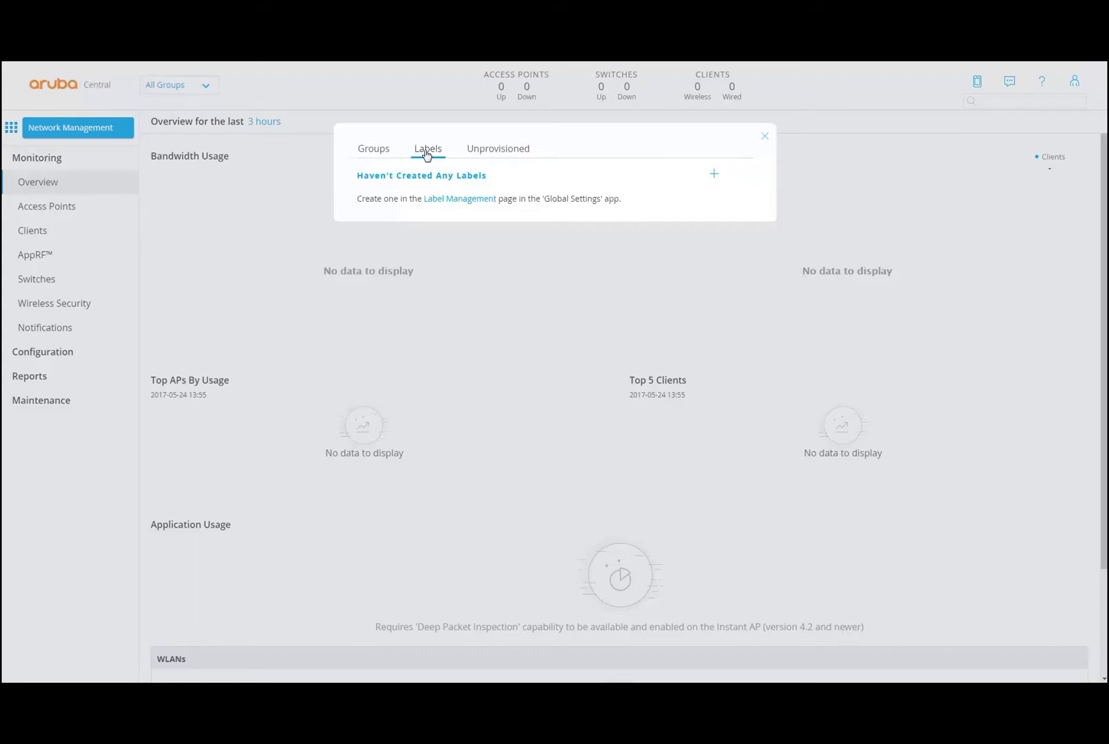
pyautogui.click(479, 153)
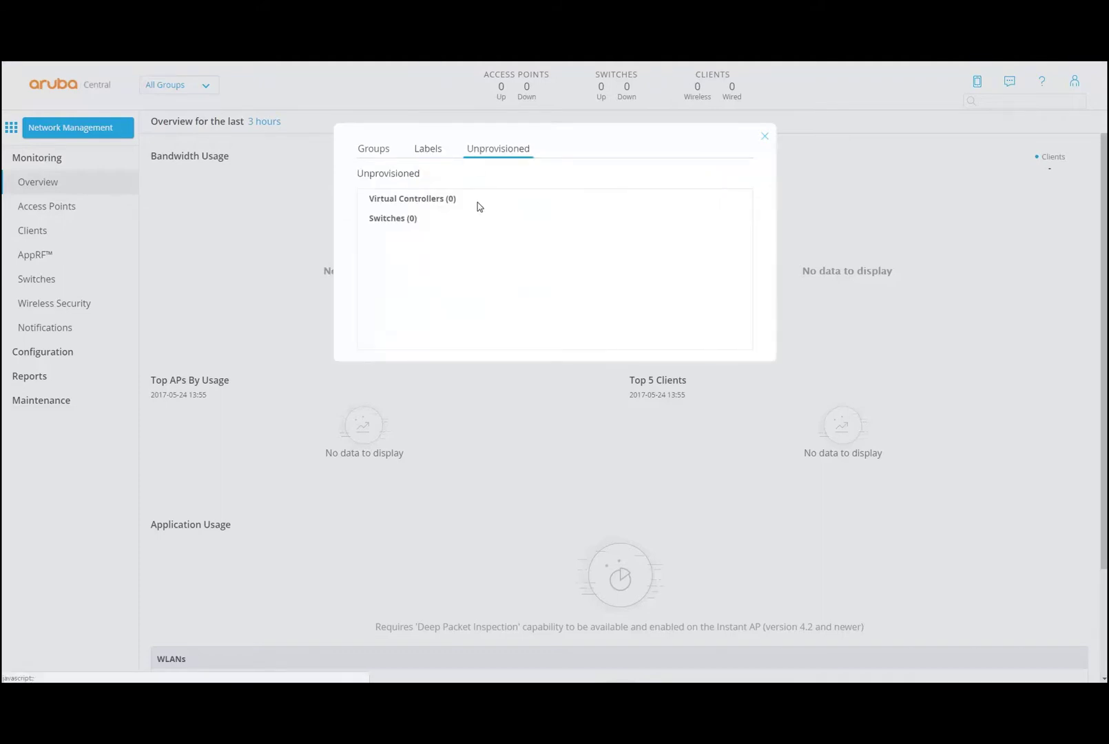
pyautogui.click(373, 149)
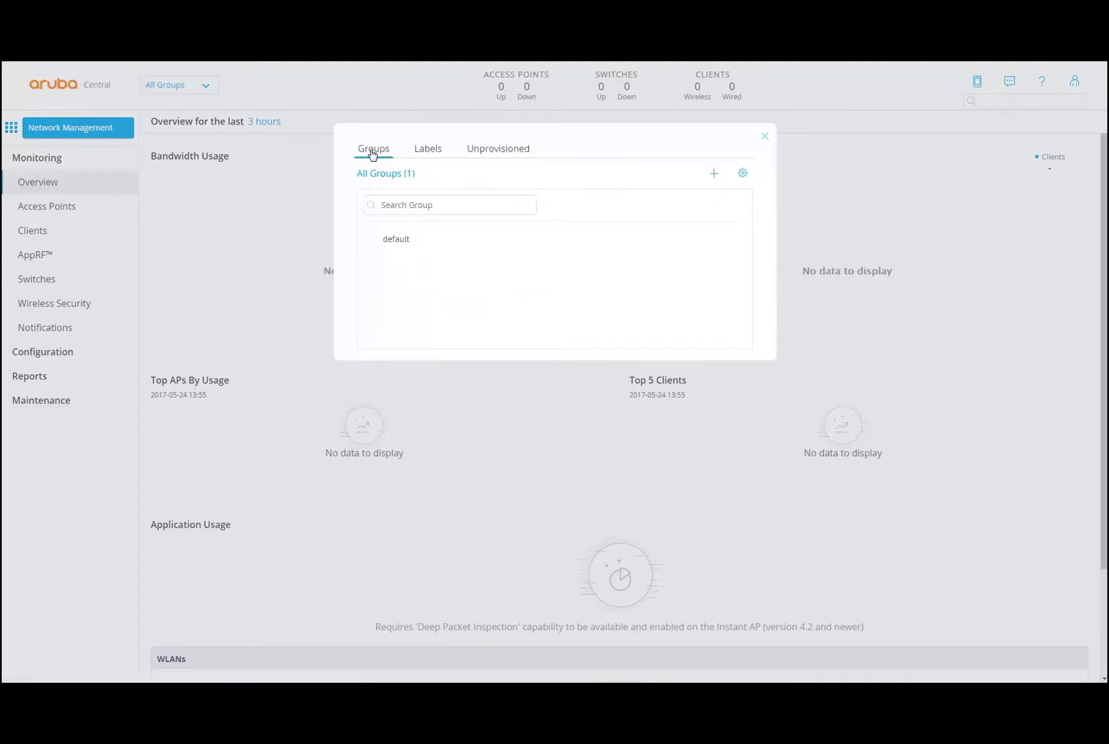
pyautogui.click(772, 144)
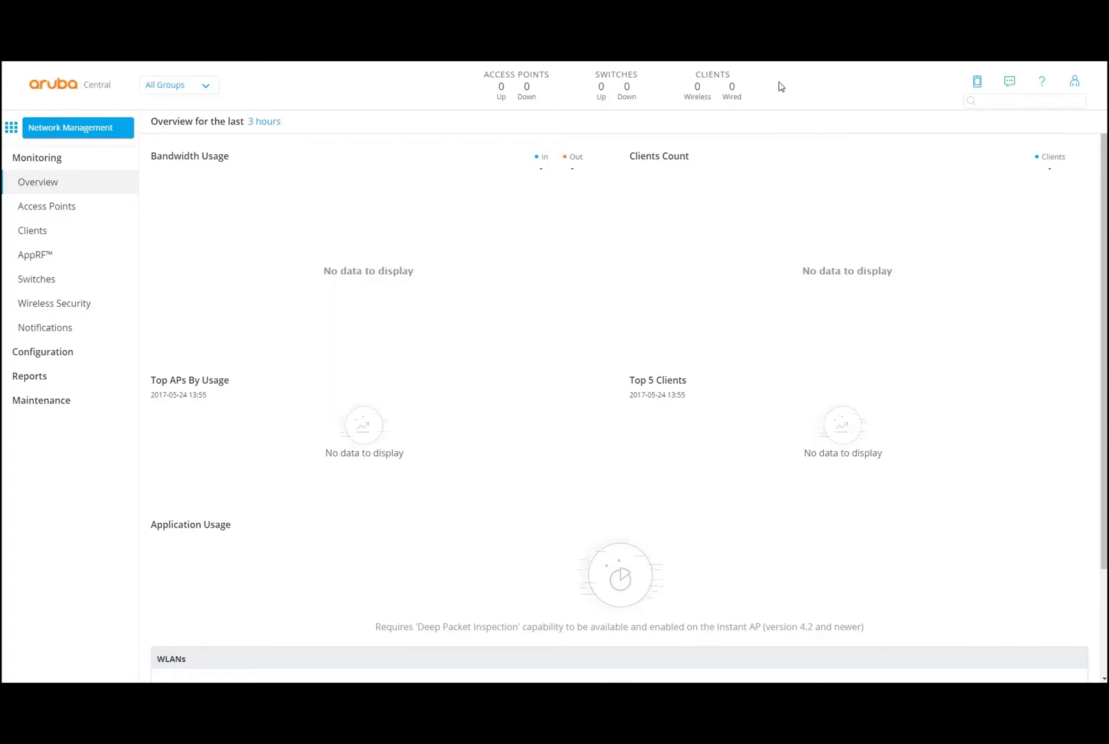
# - View the user account options, then switch on help mode
pyautogui.click(1076, 82)
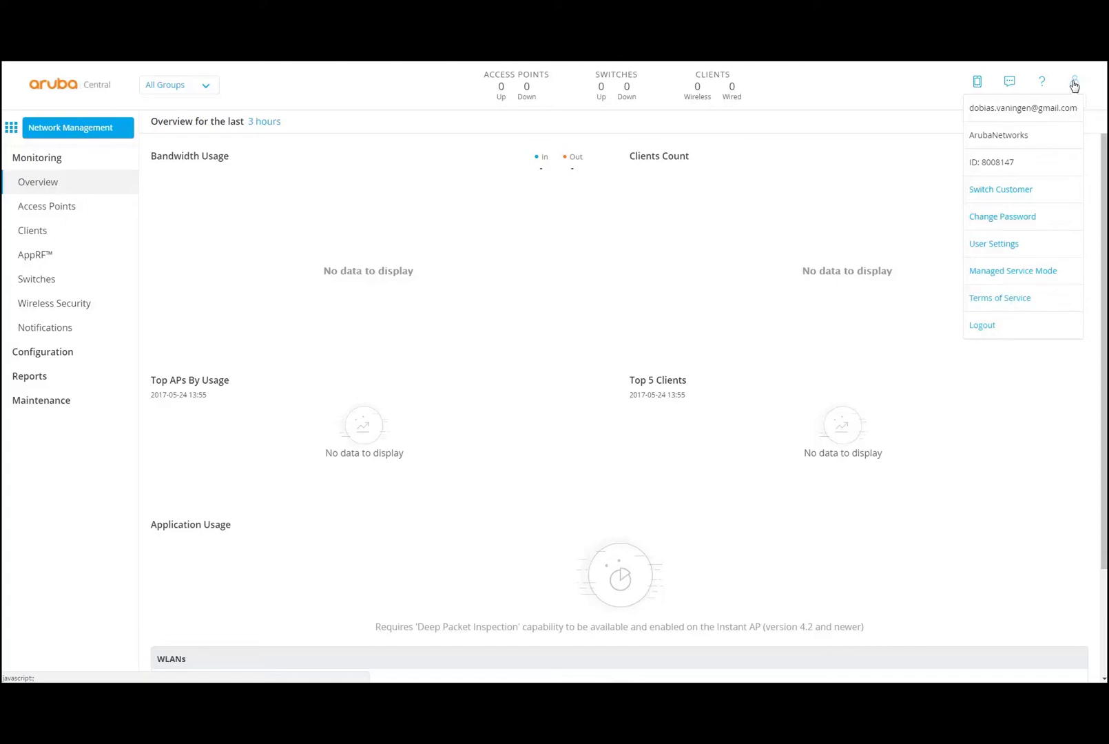
pyautogui.click(1044, 83)
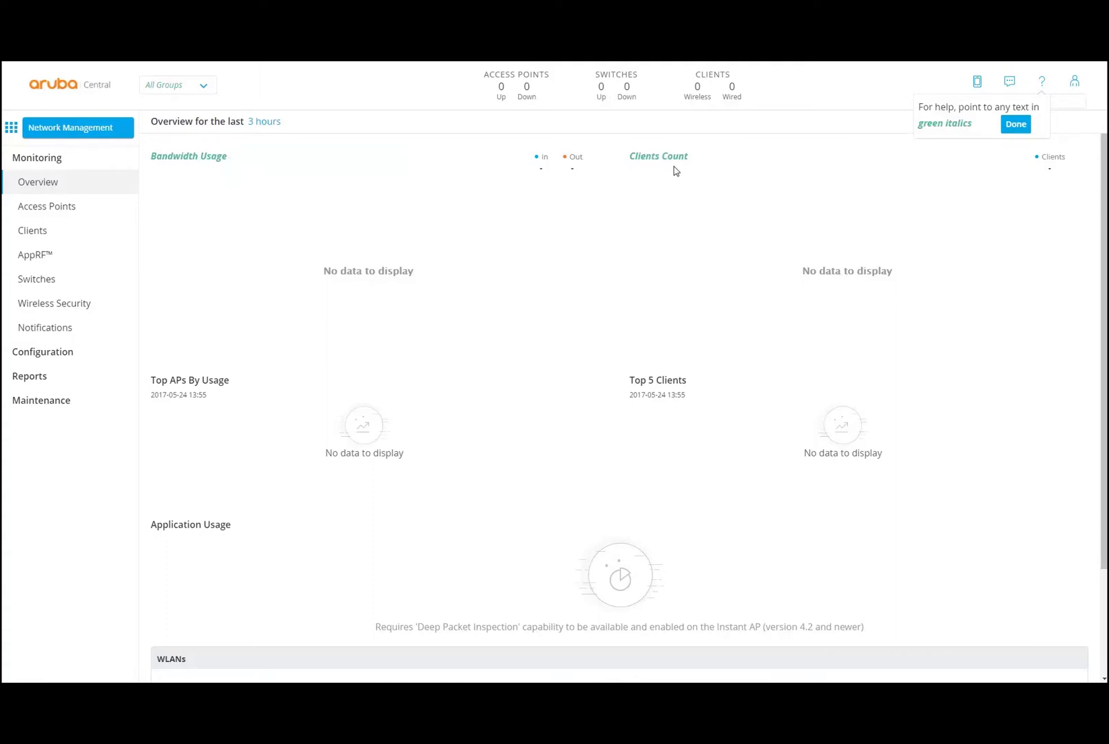
# - Read the help tips on Overview and Access Points chart titles
pyautogui.moveTo(675, 160)
pyautogui.moveTo(215, 164)
pyautogui.click(77, 211)
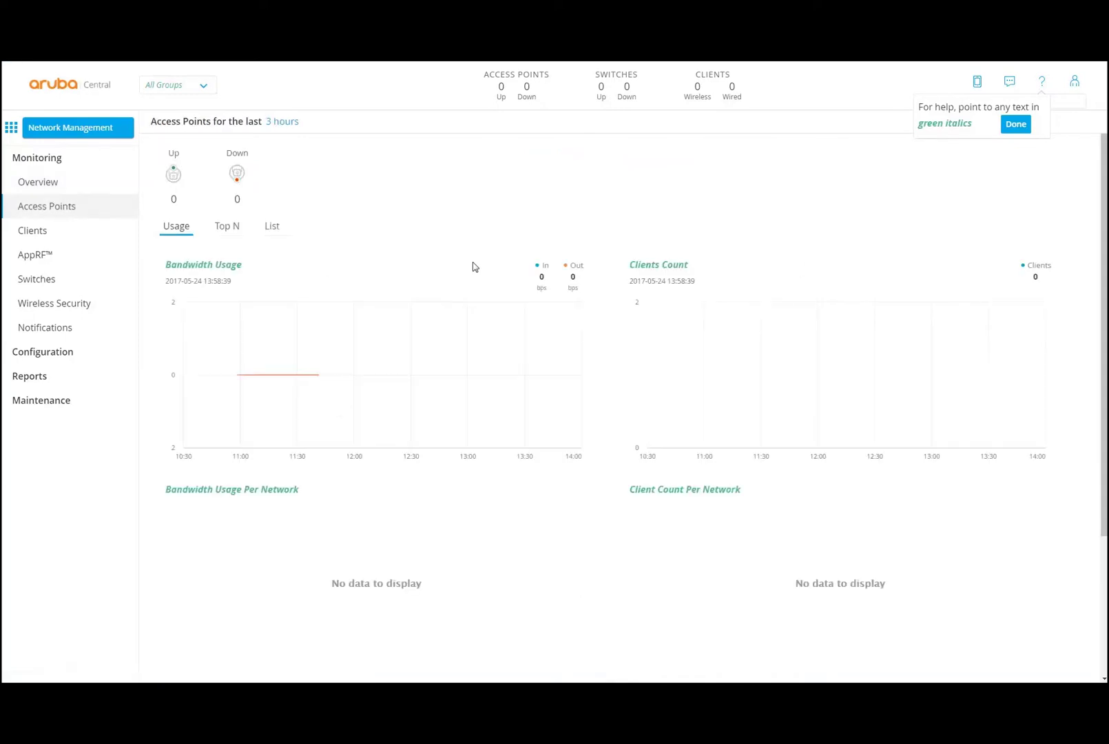
pyautogui.moveTo(662, 269)
pyautogui.moveTo(242, 268)
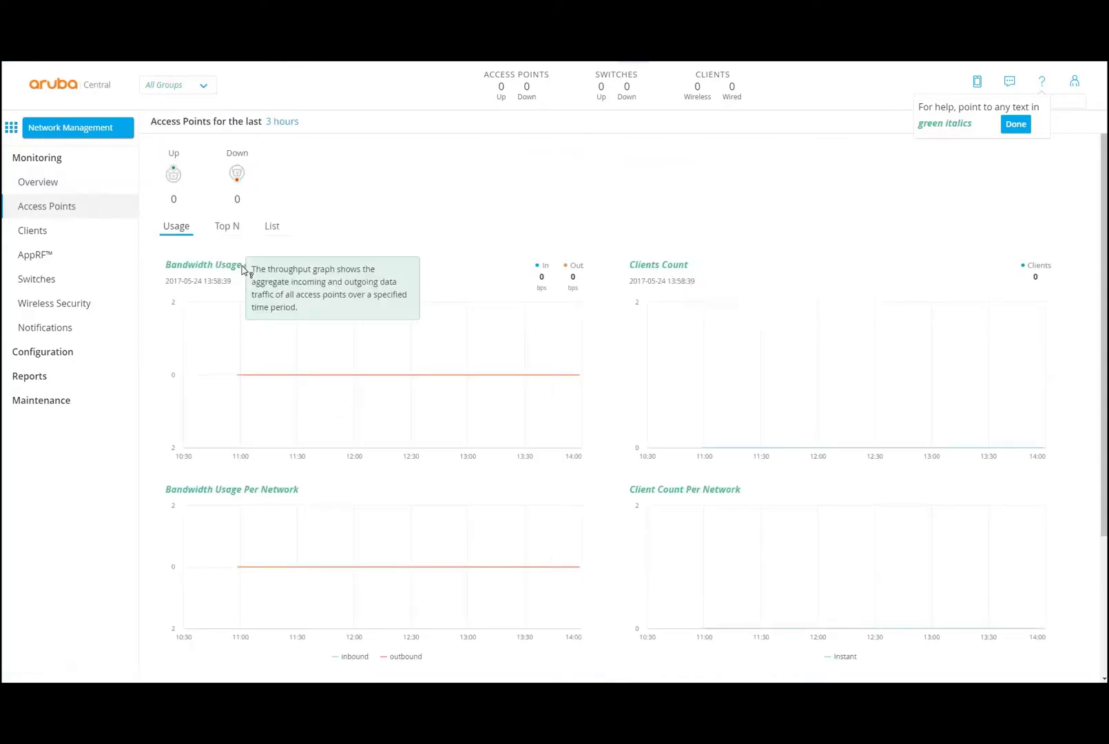
# - Turn off help mode, return to Overview, and show the support options
pyautogui.click(1015, 124)
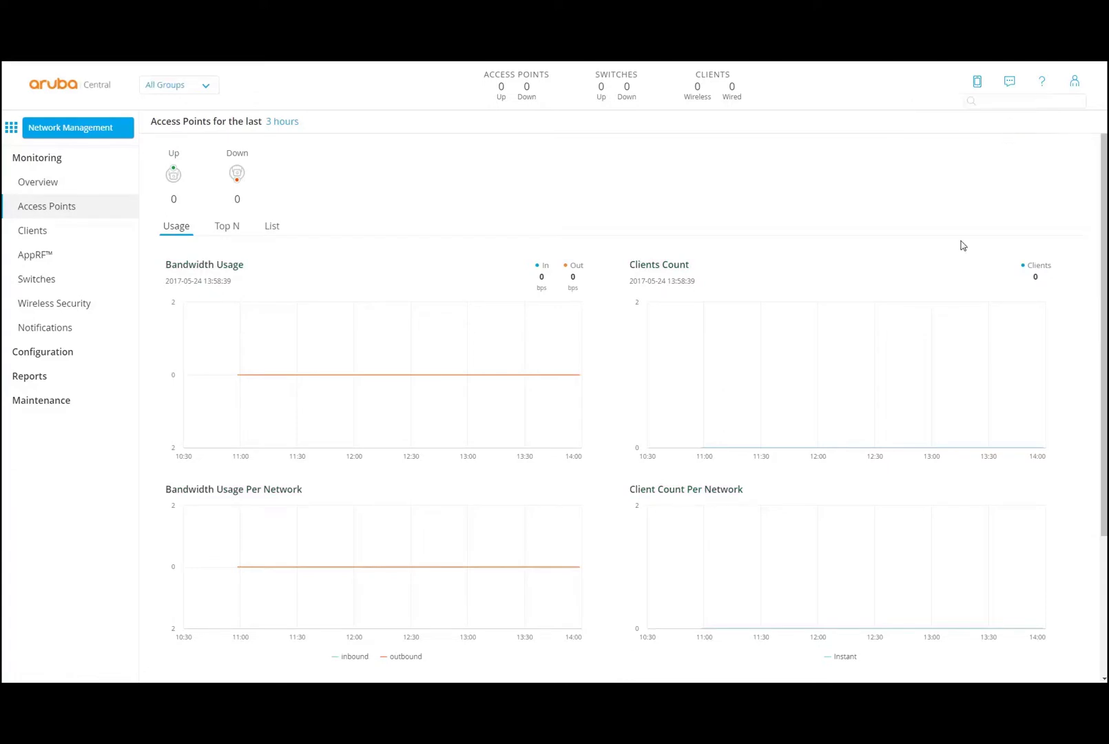
pyautogui.click(42, 183)
pyautogui.click(1009, 84)
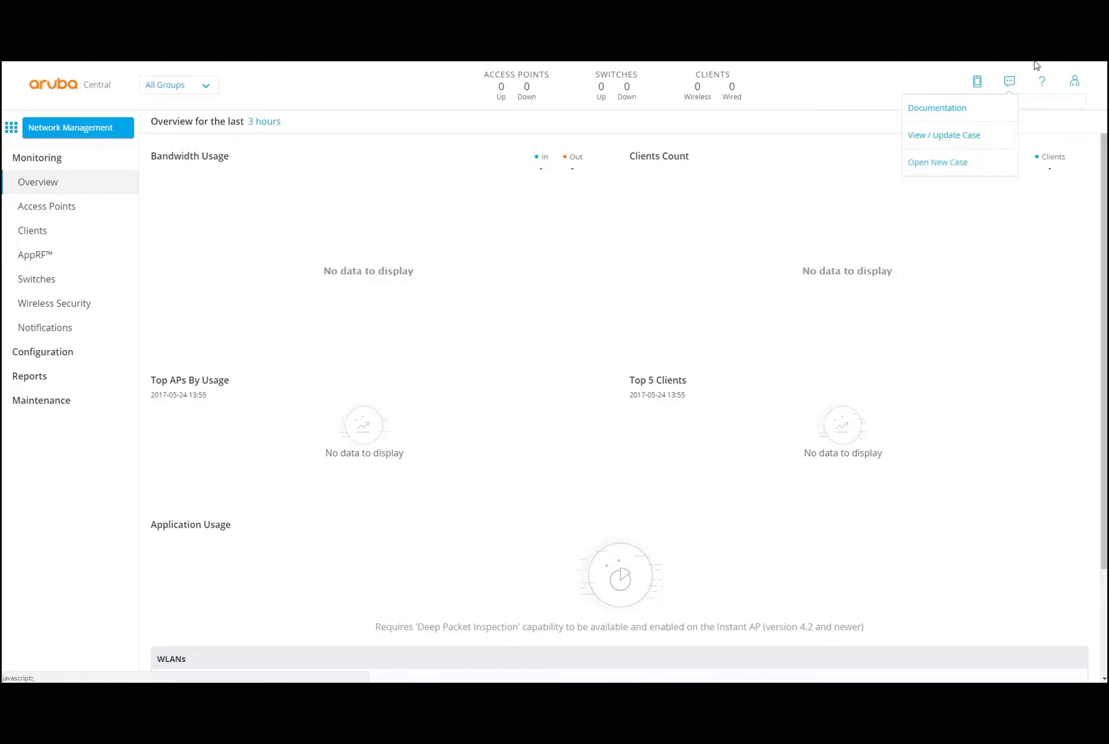
# - Check the mobile app links, then switch the overview range to 1 day and back to 3 hours
pyautogui.click(977, 86)
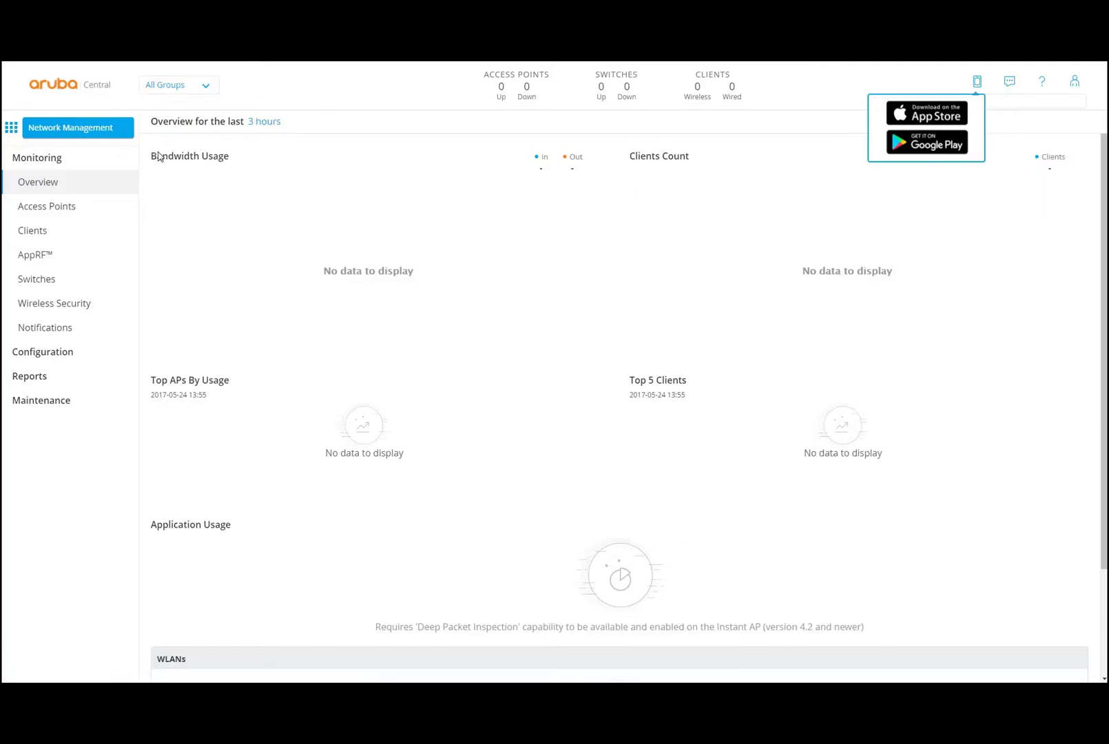
pyautogui.click(36, 181)
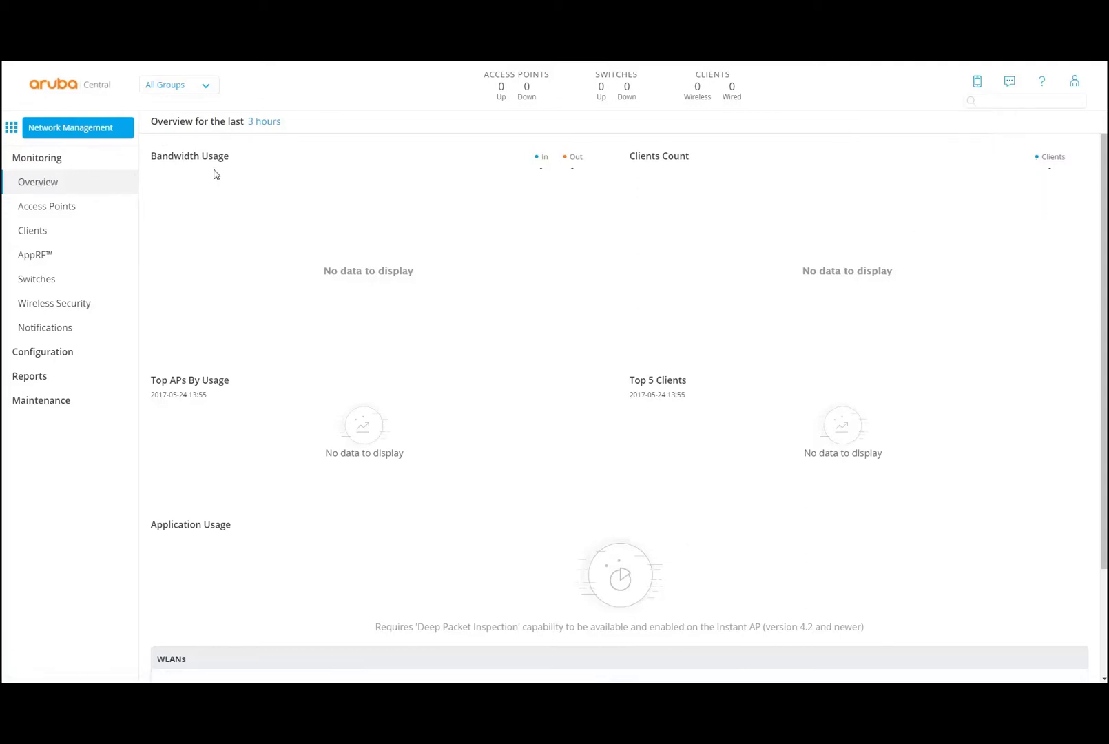
pyautogui.click(261, 129)
pyautogui.click(310, 124)
pyautogui.click(269, 122)
pyautogui.scroll(-2, 351, 575)
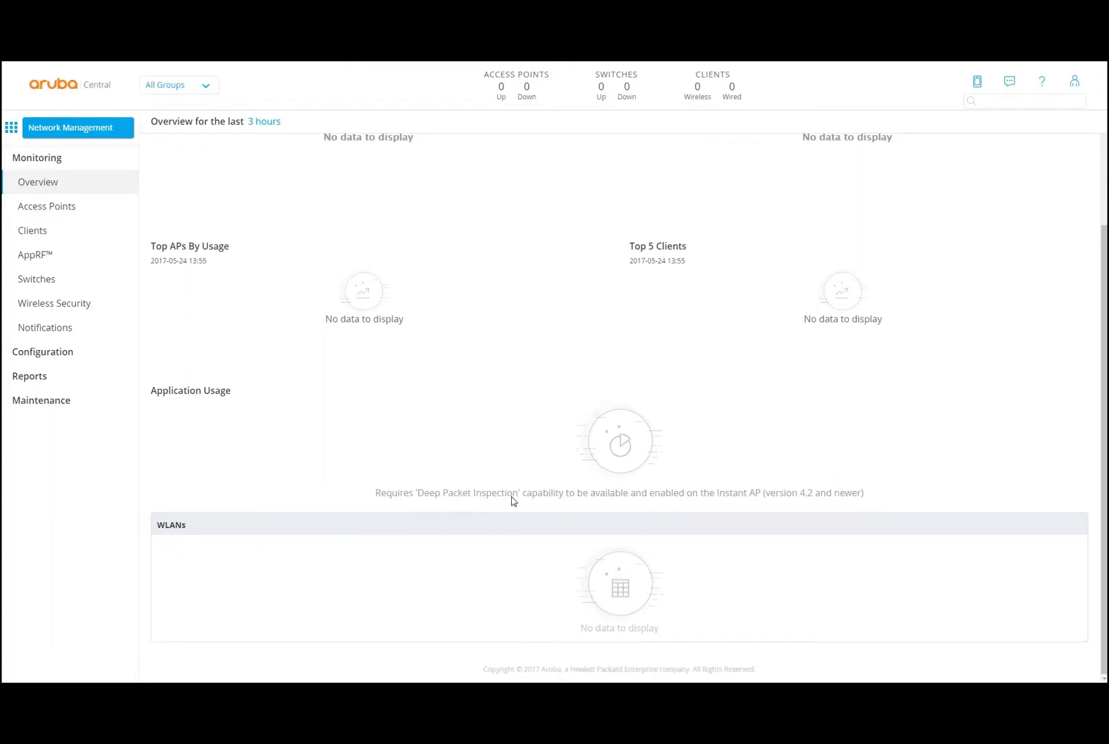
pyautogui.scroll(2, 547, 502)
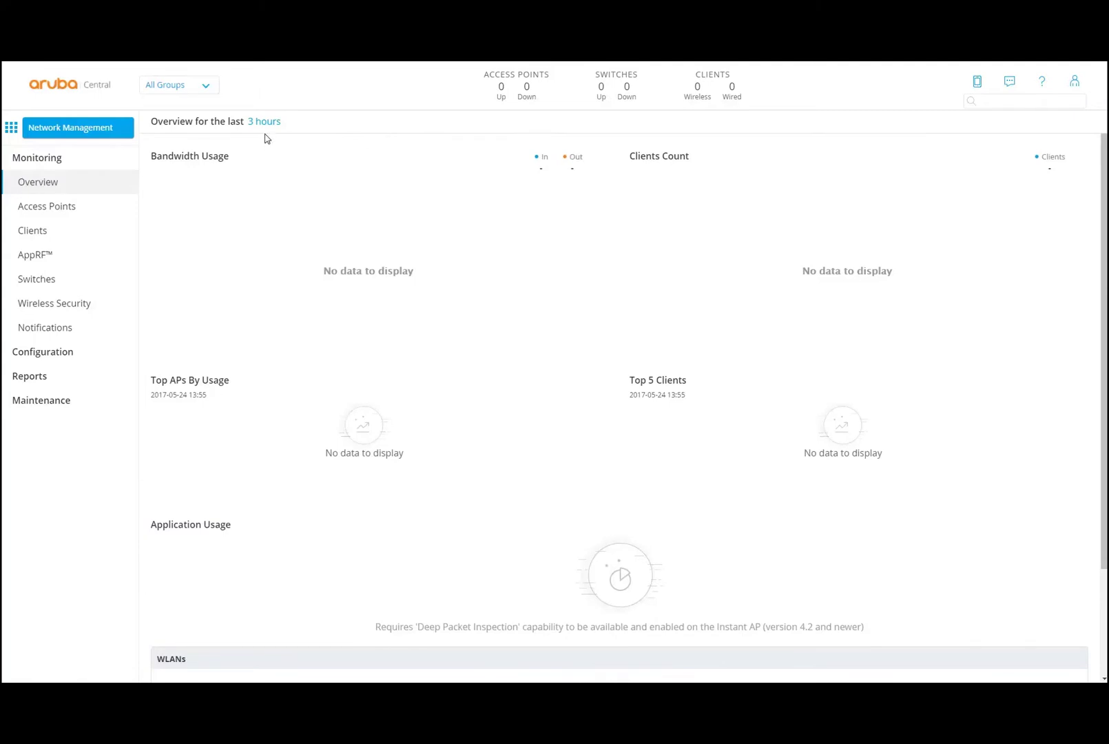
# - Create the device group 'test' with a default device password and save it
pyautogui.click(206, 86)
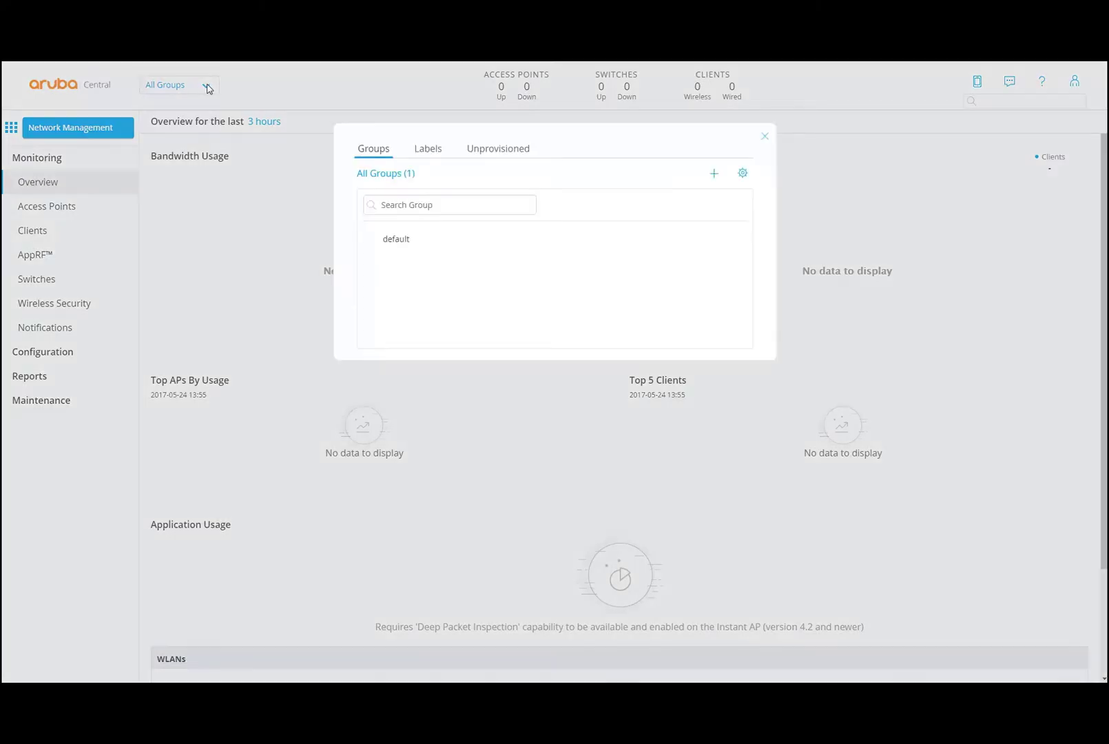
pyautogui.click(714, 174)
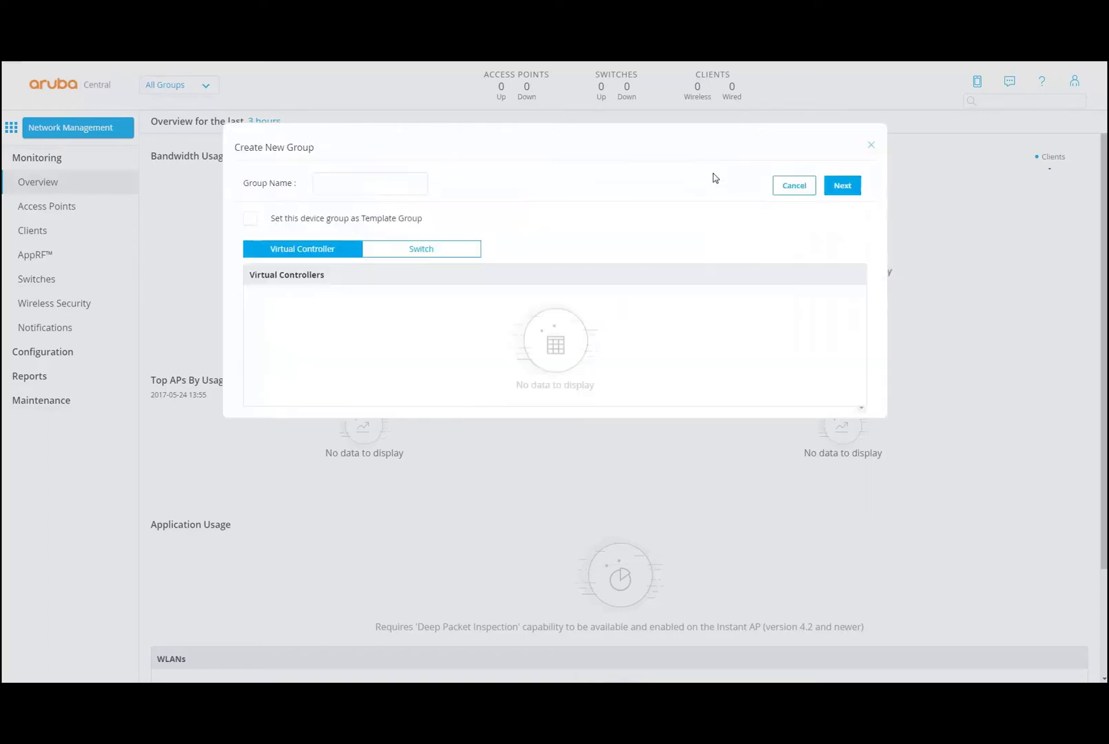
pyautogui.click(387, 183)
pyautogui.click(859, 189)
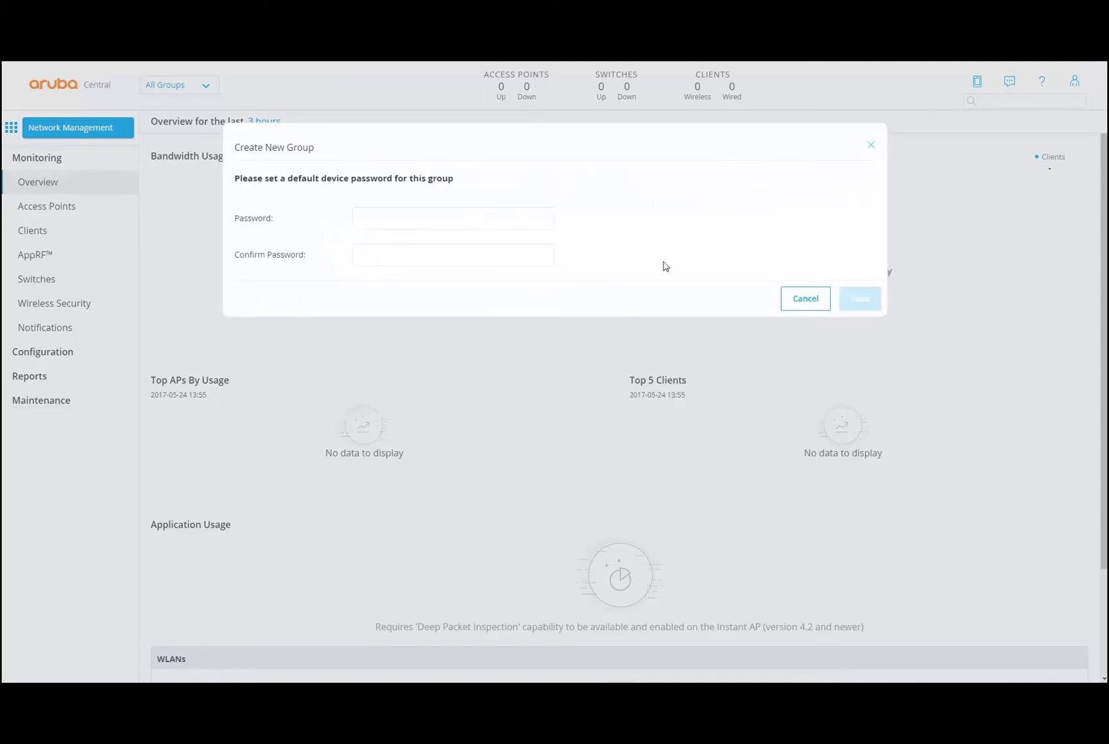
pyautogui.click(528, 221)
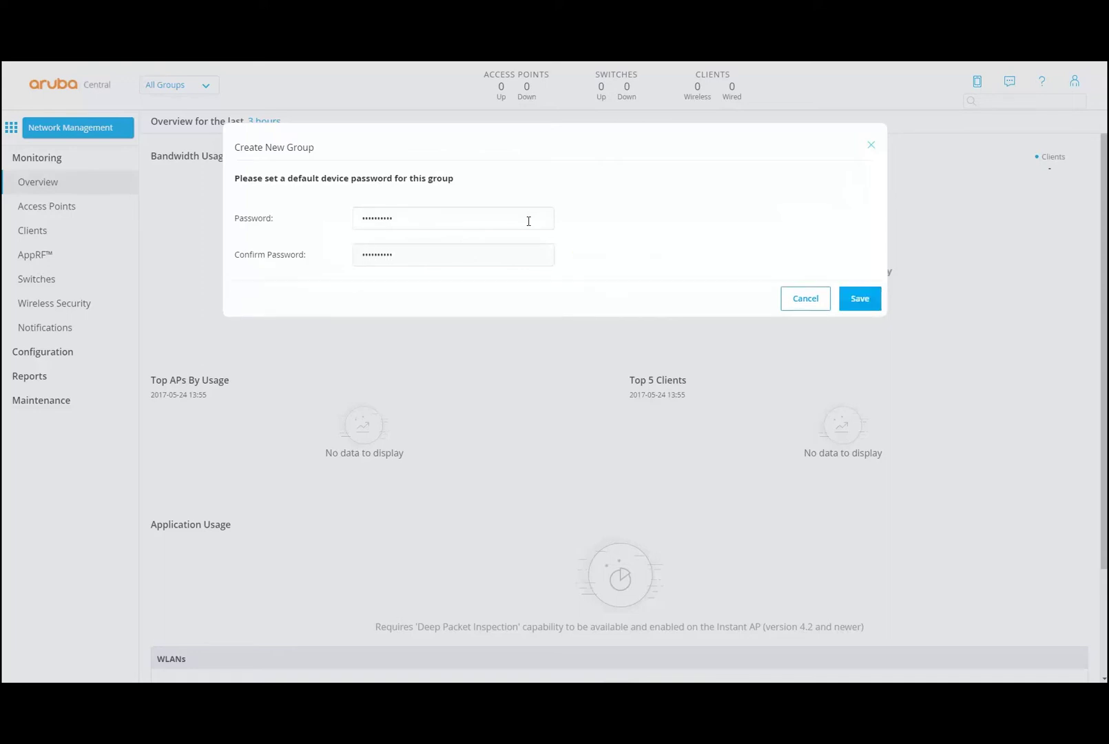
pyautogui.click(860, 300)
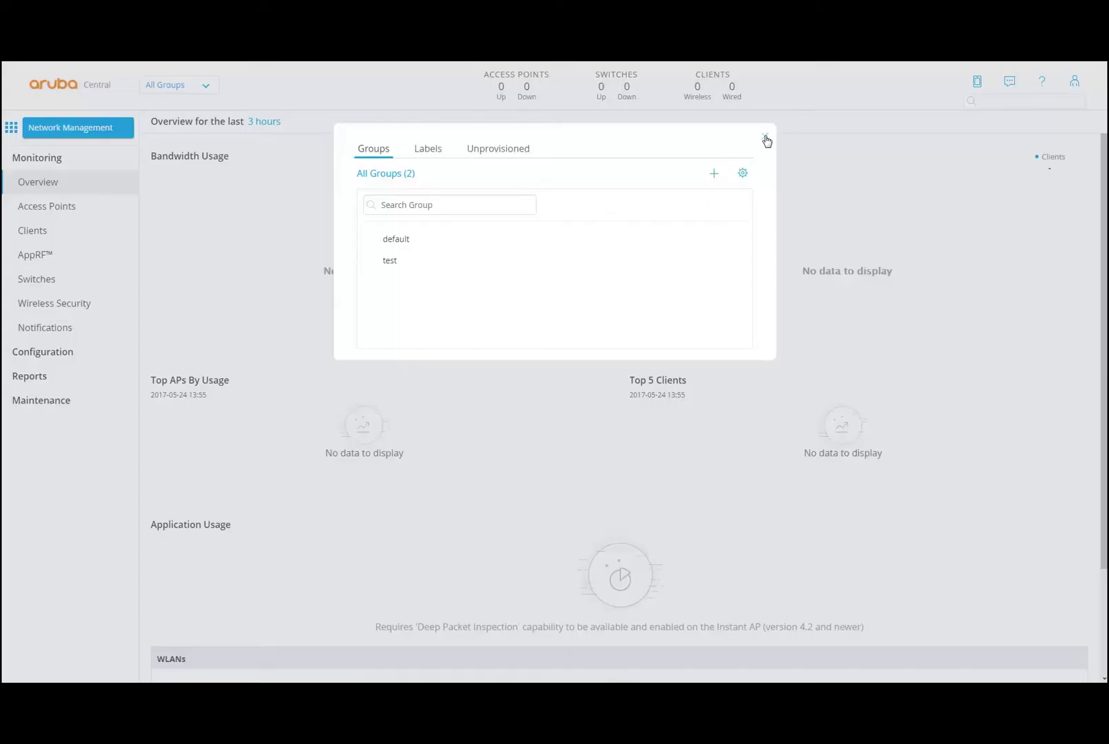
pyautogui.click(766, 139)
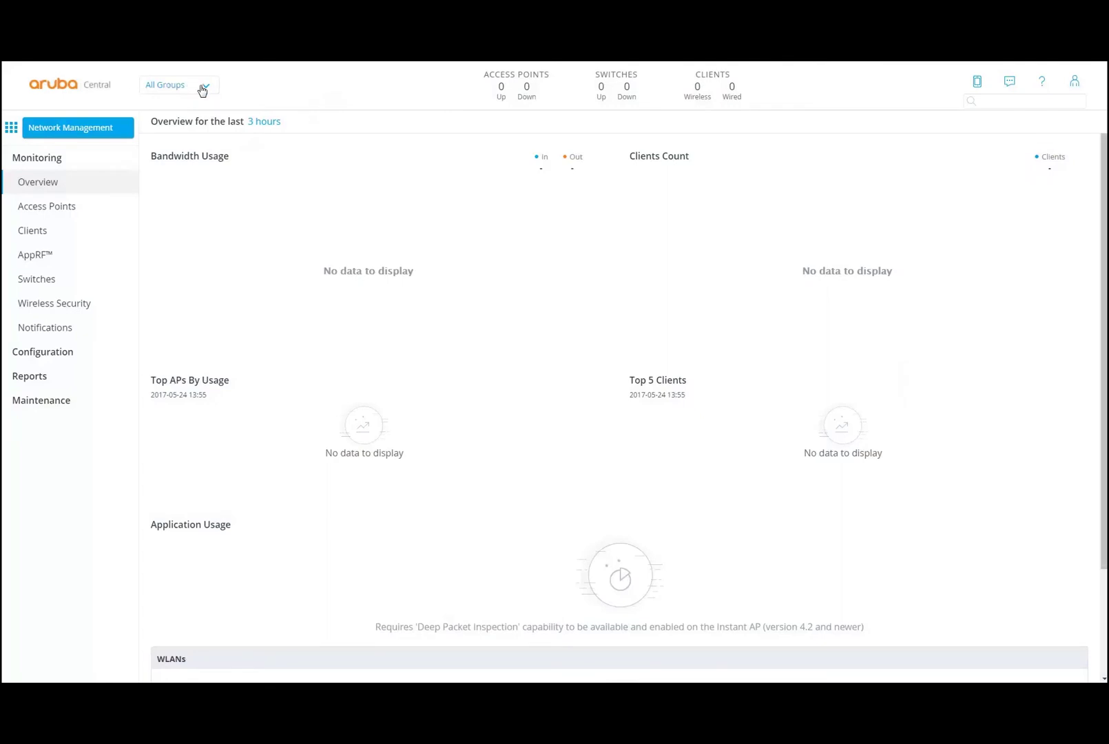
pyautogui.click(204, 87)
# - Switch the dashboard to the test group, then to the default group
pyautogui.click(390, 261)
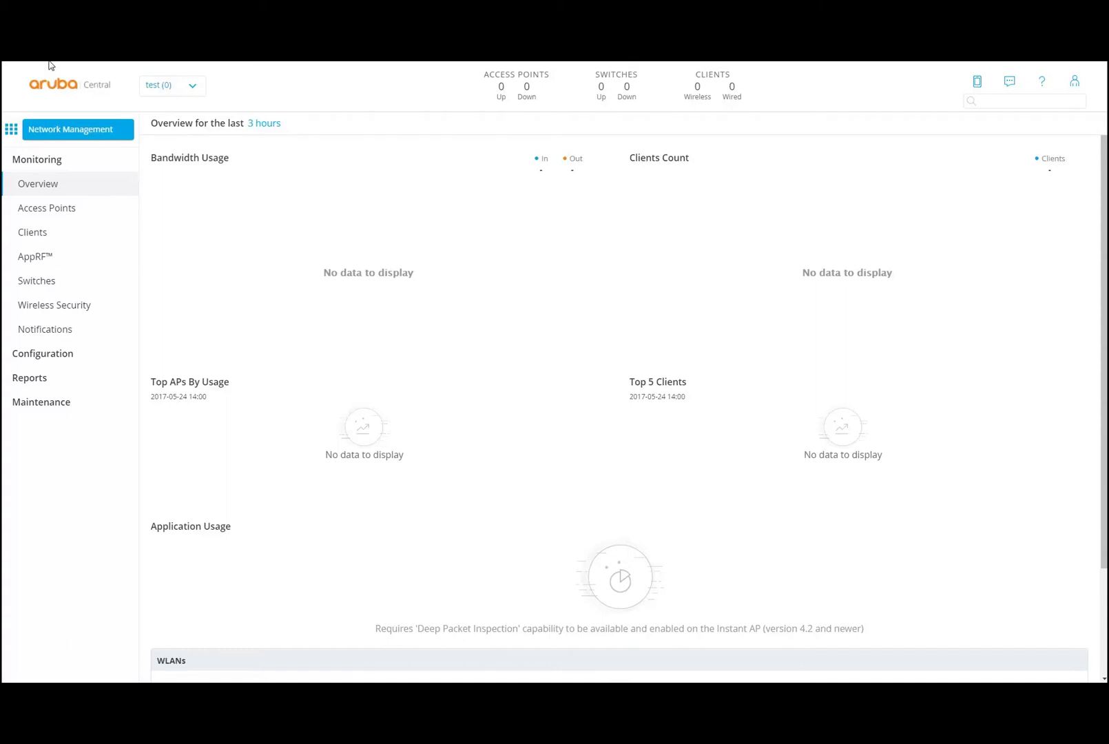
pyautogui.click(194, 88)
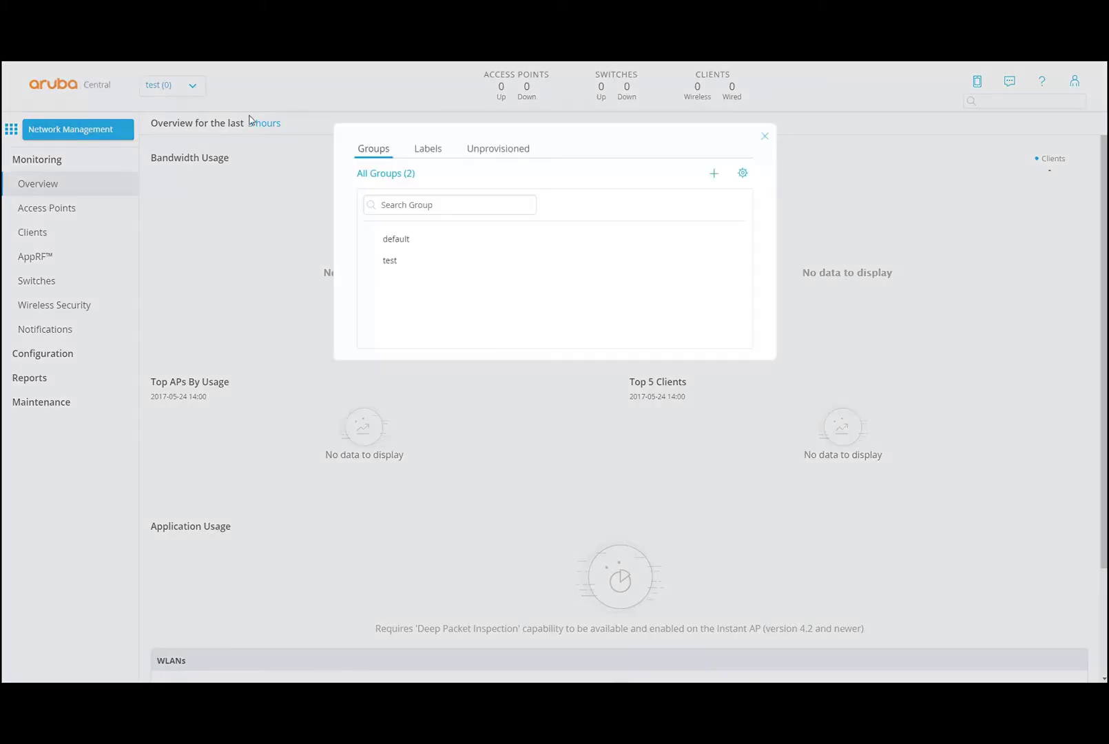
pyautogui.click(411, 246)
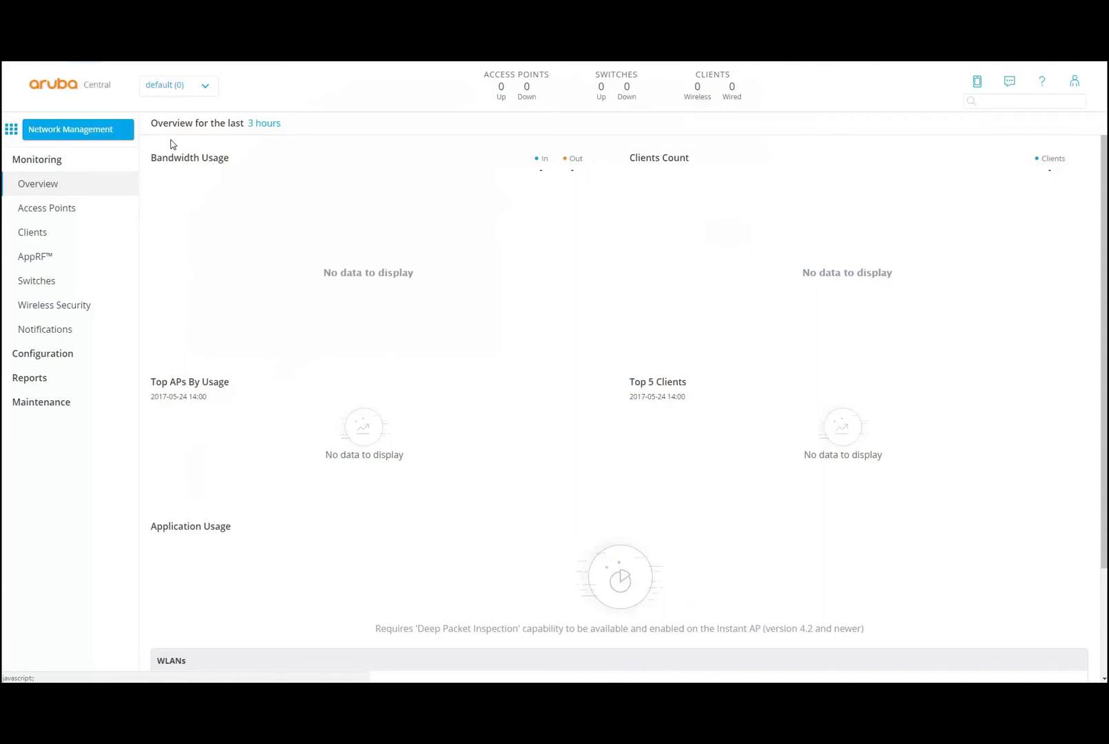
pyautogui.click(208, 88)
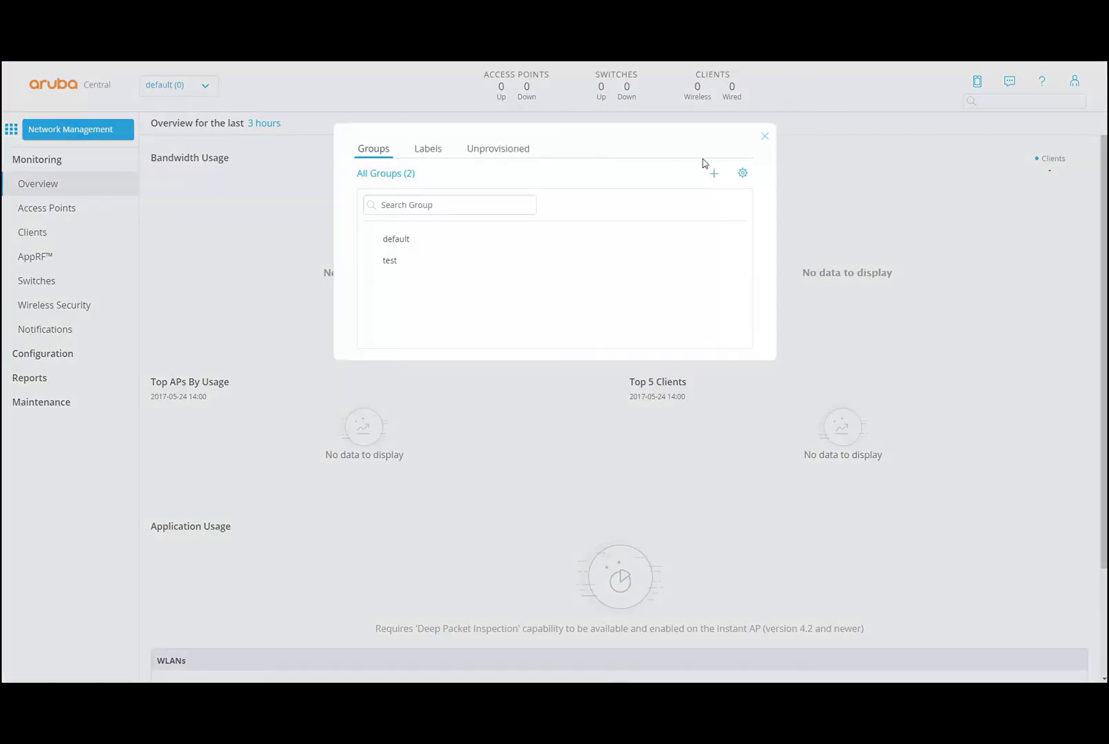
# - In group management, start deleting the test group but cancel, keeping it
pyautogui.click(743, 174)
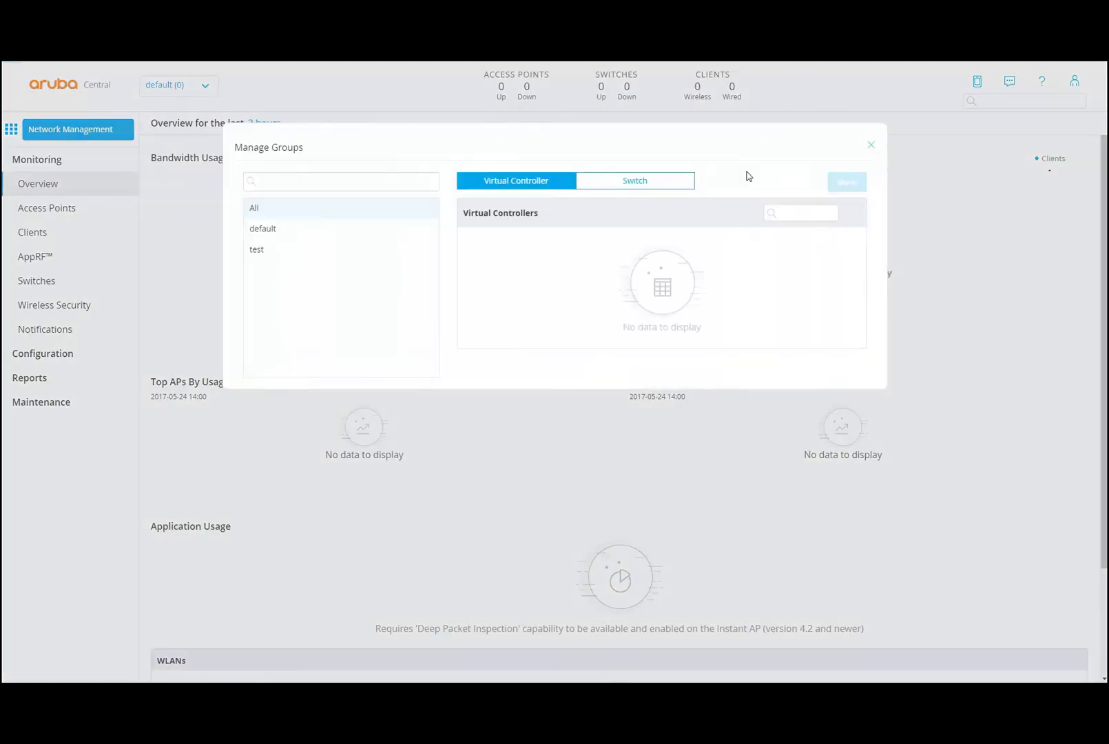
pyautogui.click(256, 252)
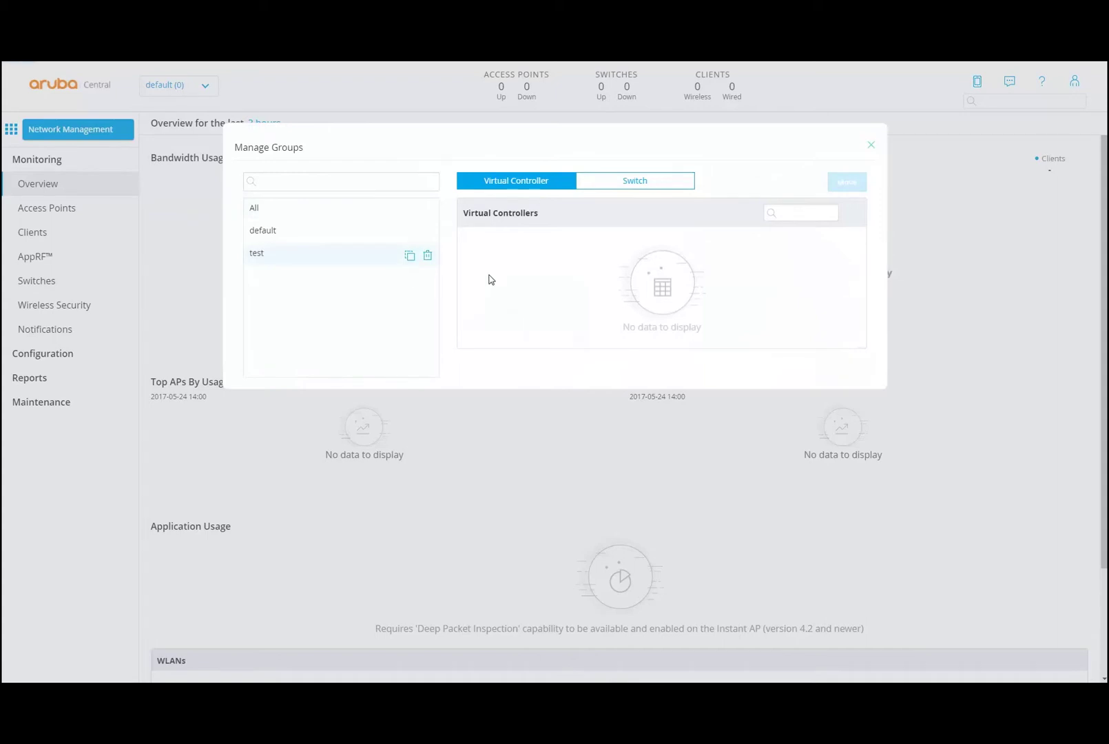
pyautogui.click(426, 256)
pyautogui.click(648, 287)
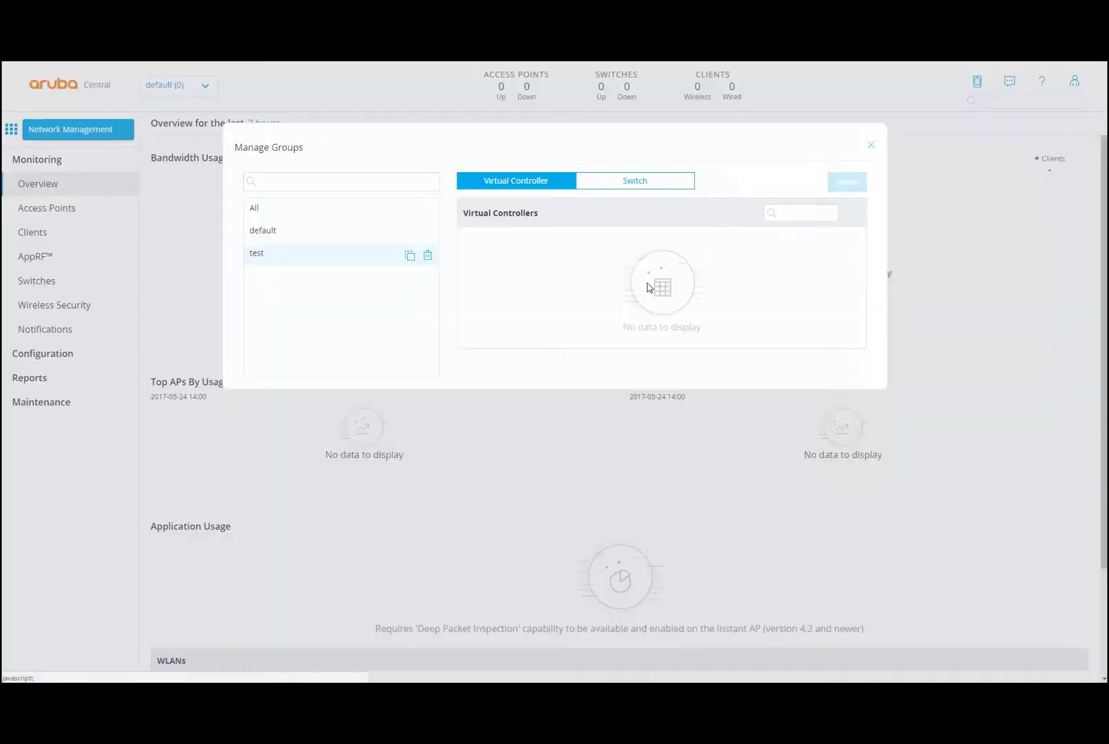
pyautogui.click(427, 256)
pyautogui.click(697, 287)
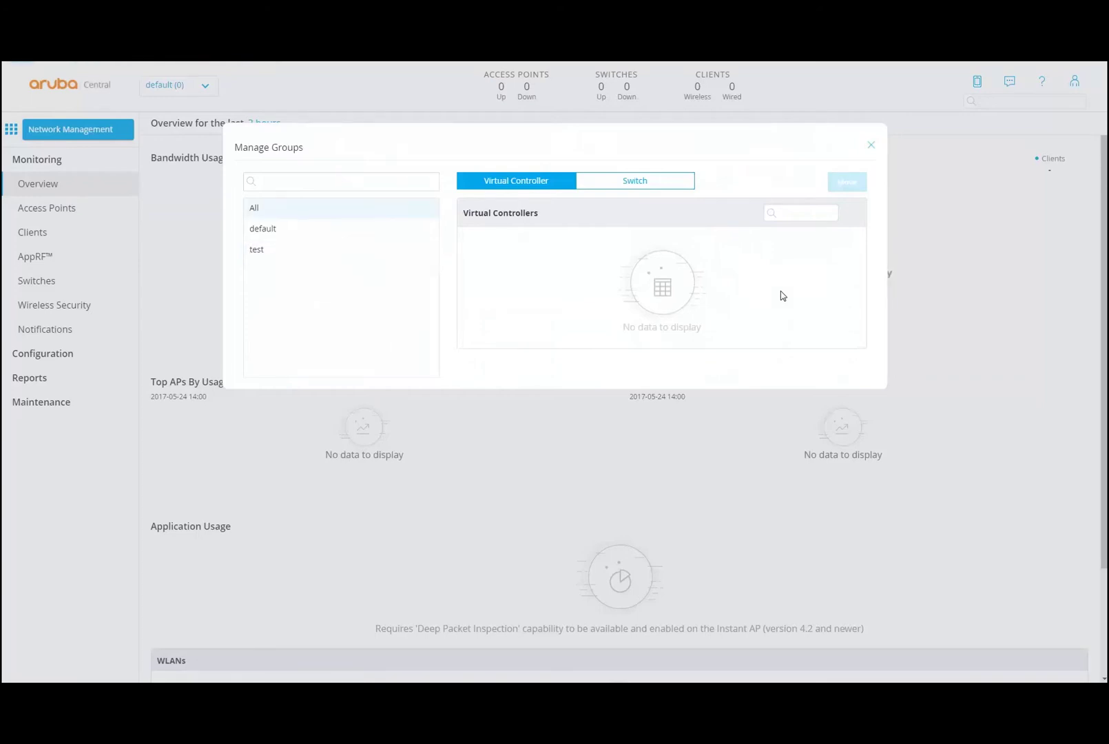
pyautogui.click(870, 146)
pyautogui.click(765, 141)
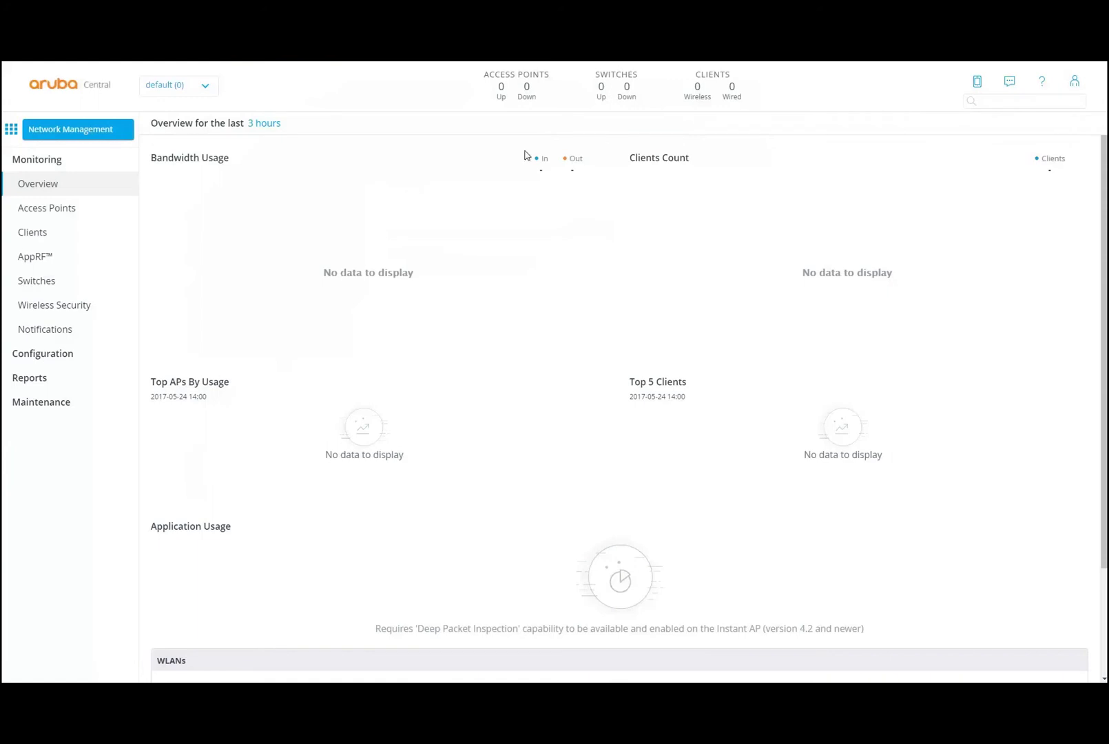
# - Show the dashboard for All Groups
pyautogui.click(206, 88)
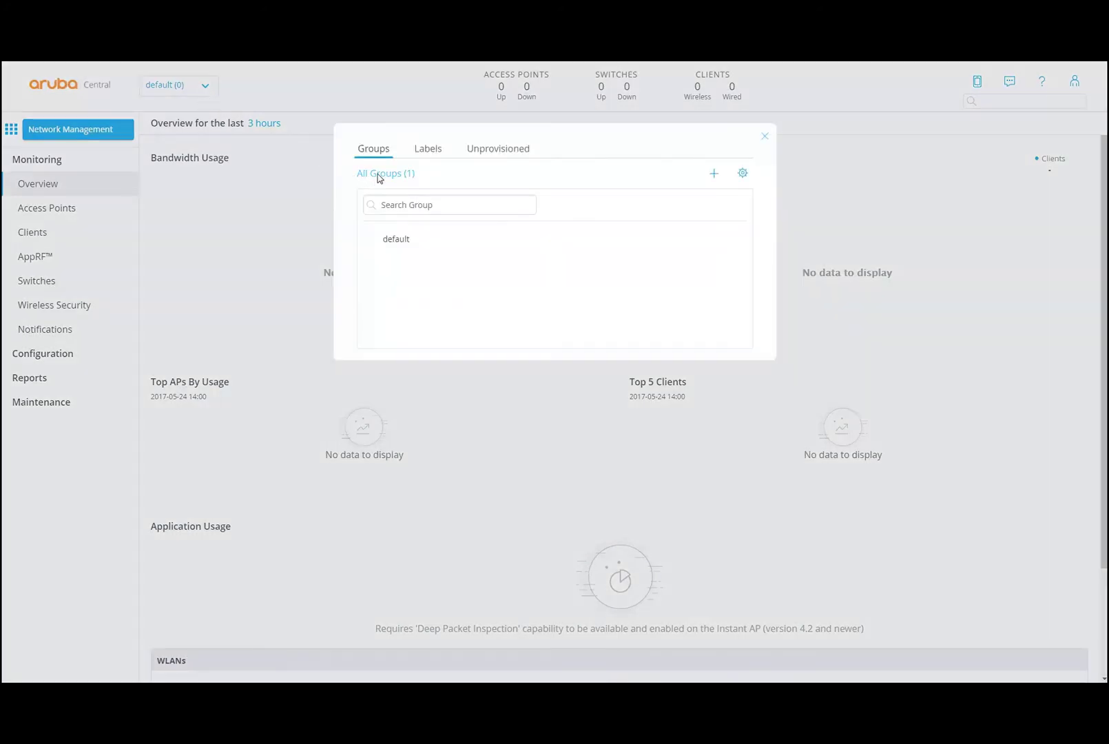
pyautogui.click(377, 175)
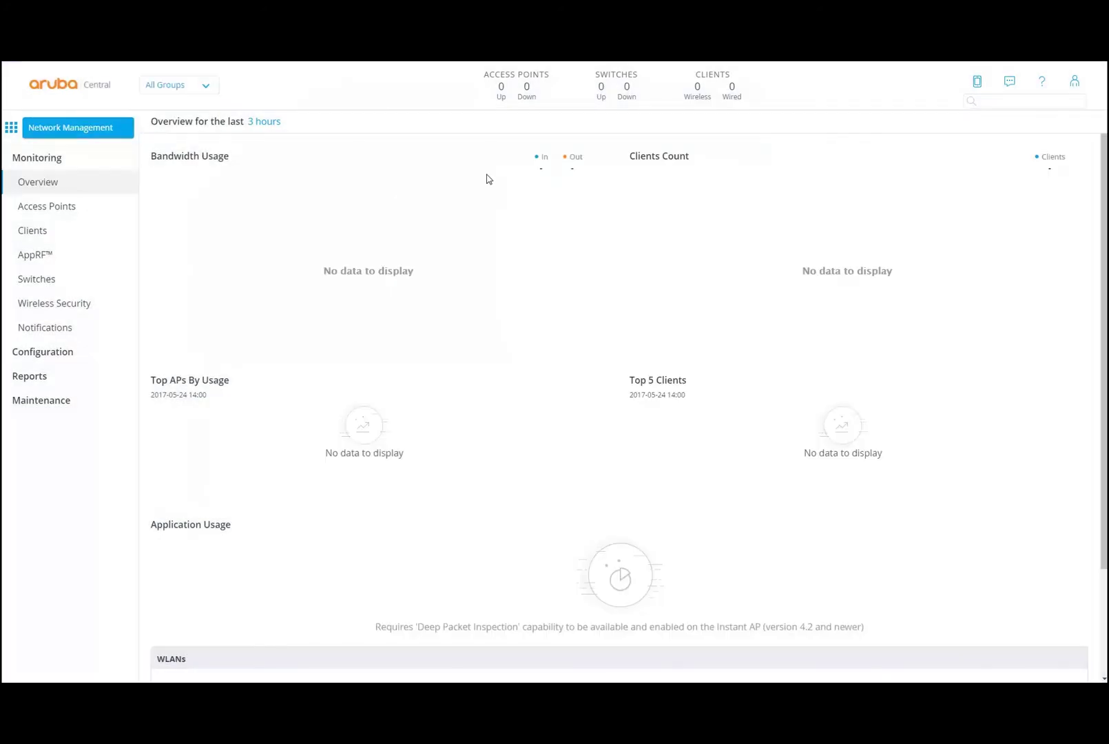
pyautogui.click(65, 206)
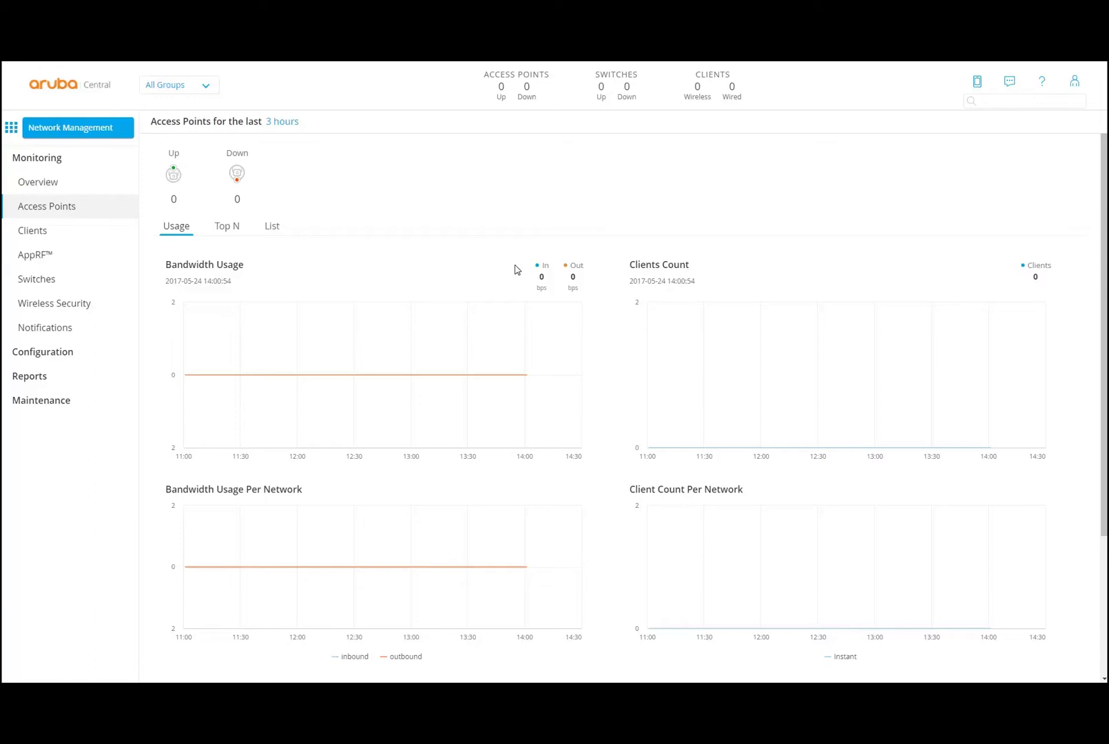
# - Browse the Access Points Usage, Top N and List views, then go to Clients
pyautogui.scroll(-3, 728, 451)
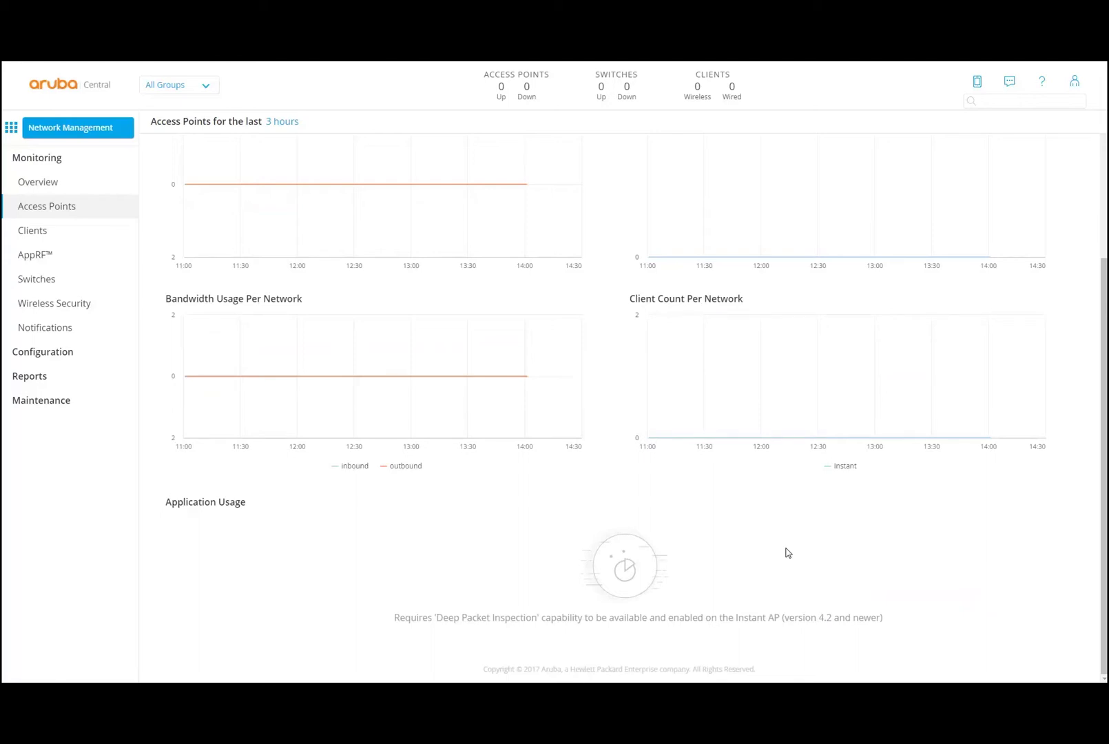
pyautogui.scroll(3, 787, 553)
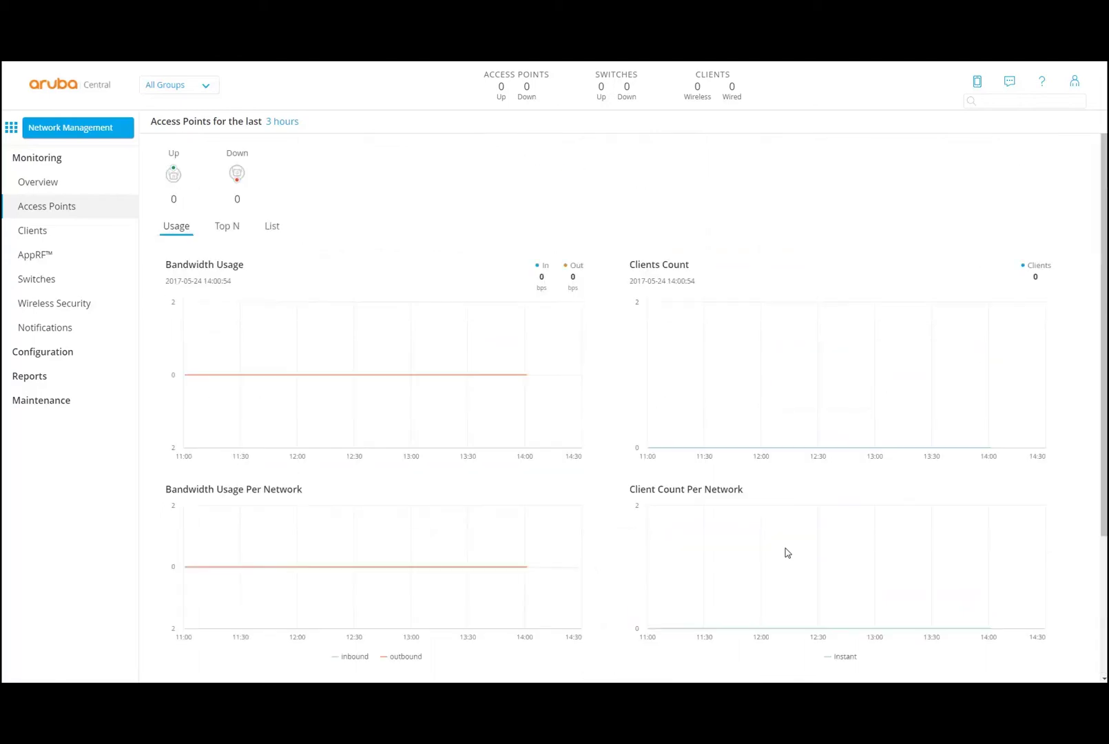
pyautogui.click(226, 229)
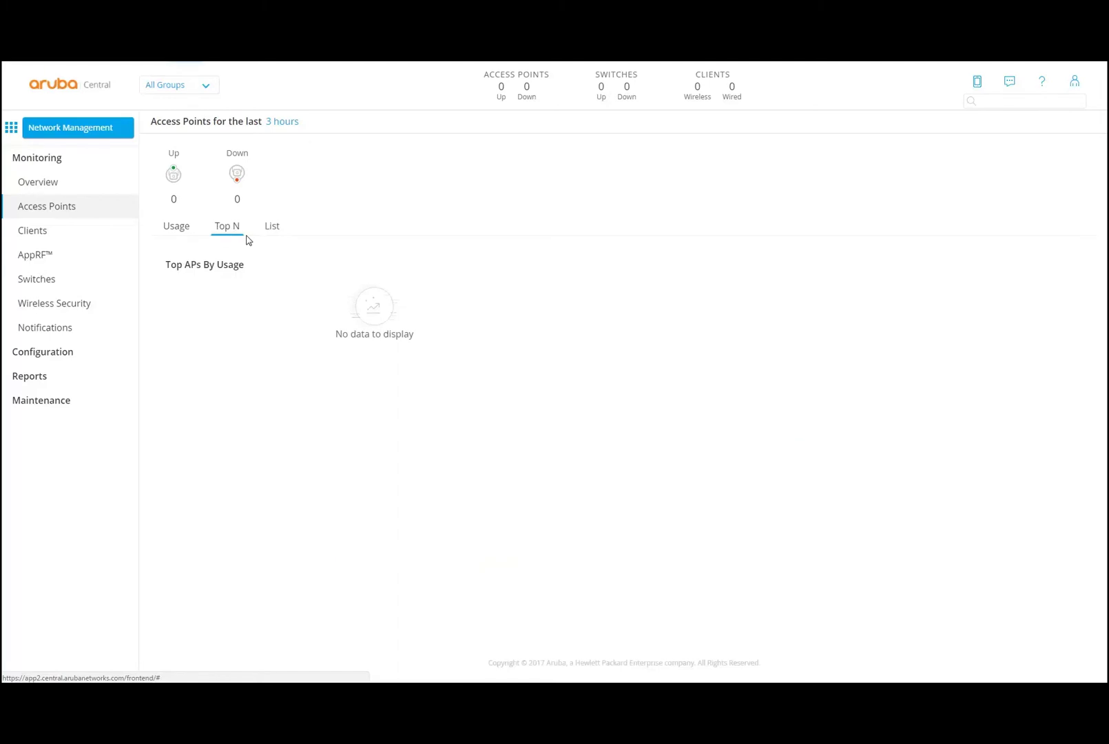
pyautogui.click(272, 229)
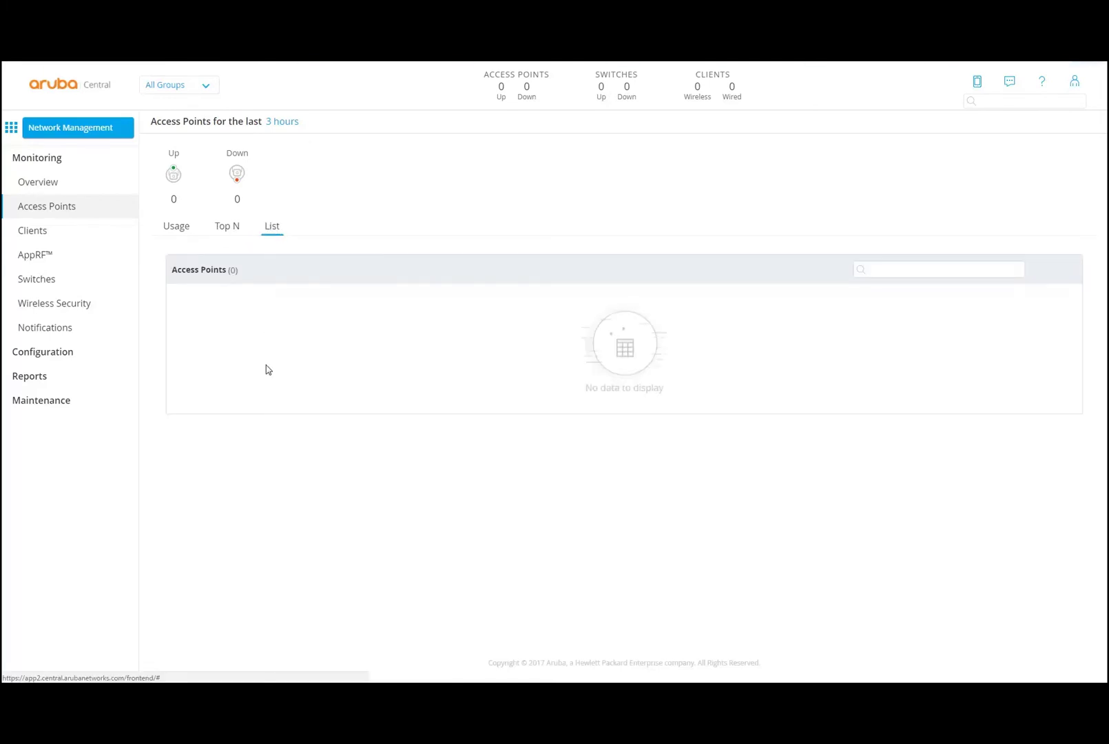
pyautogui.click(185, 234)
pyautogui.click(45, 231)
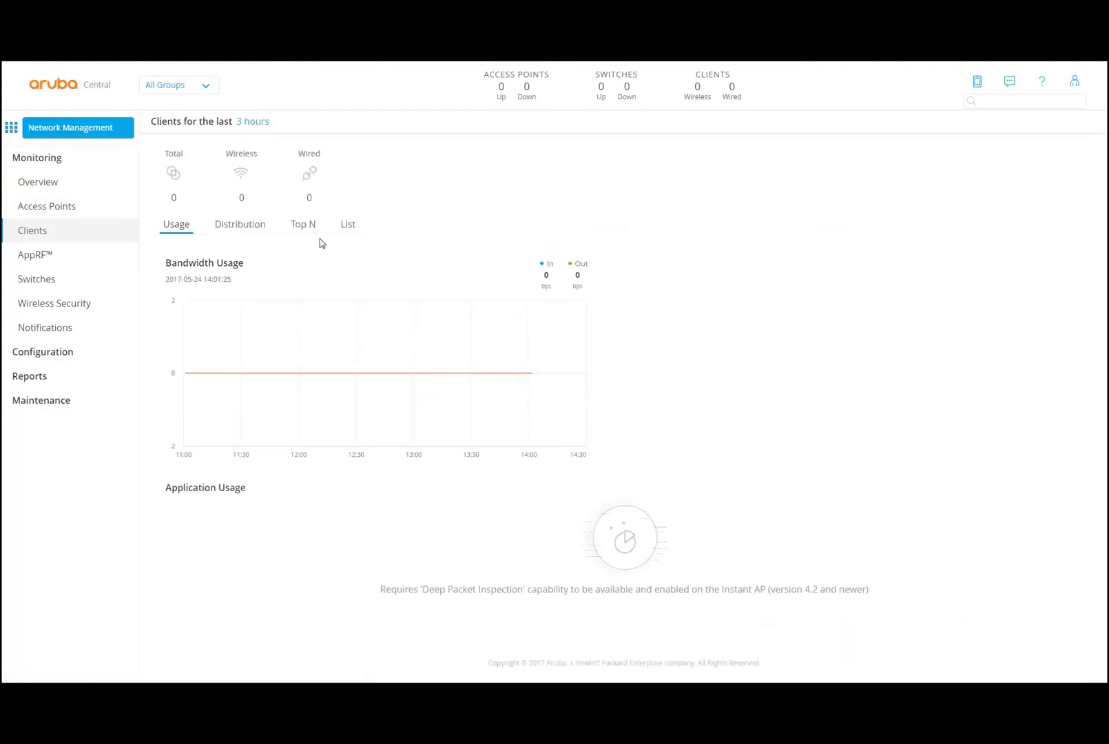
# - Check AppRF's Analyze and Blocked Traffic views and its Device Group choices
pyautogui.click(31, 253)
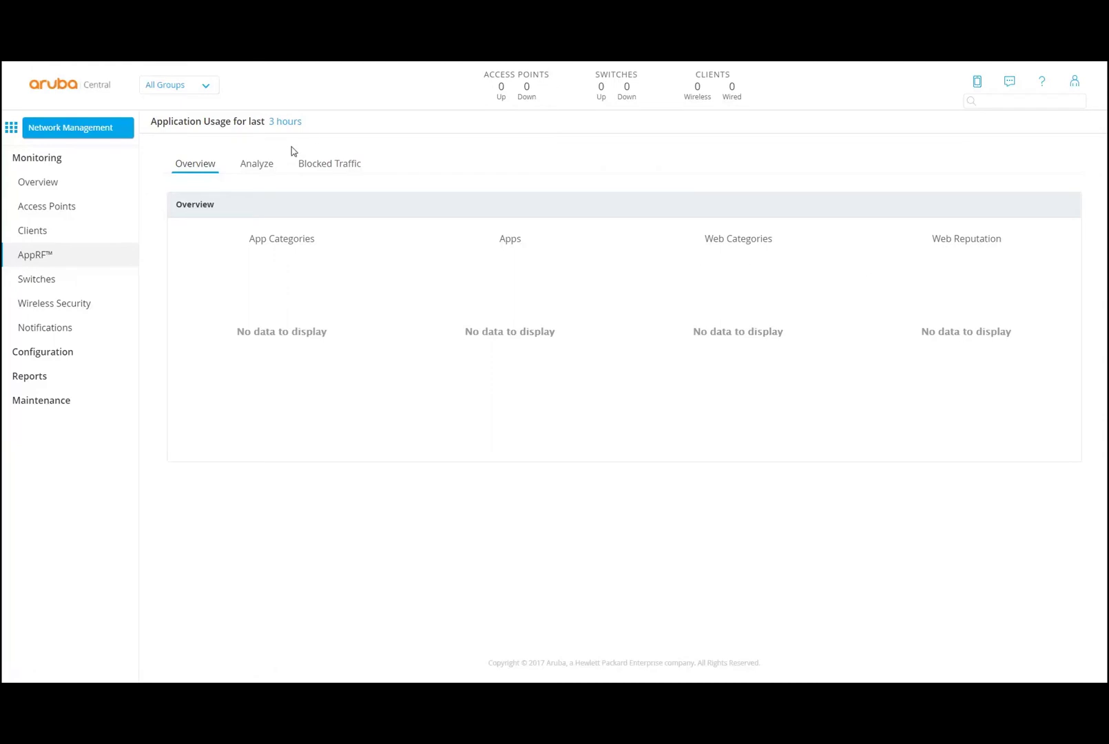
pyautogui.click(268, 171)
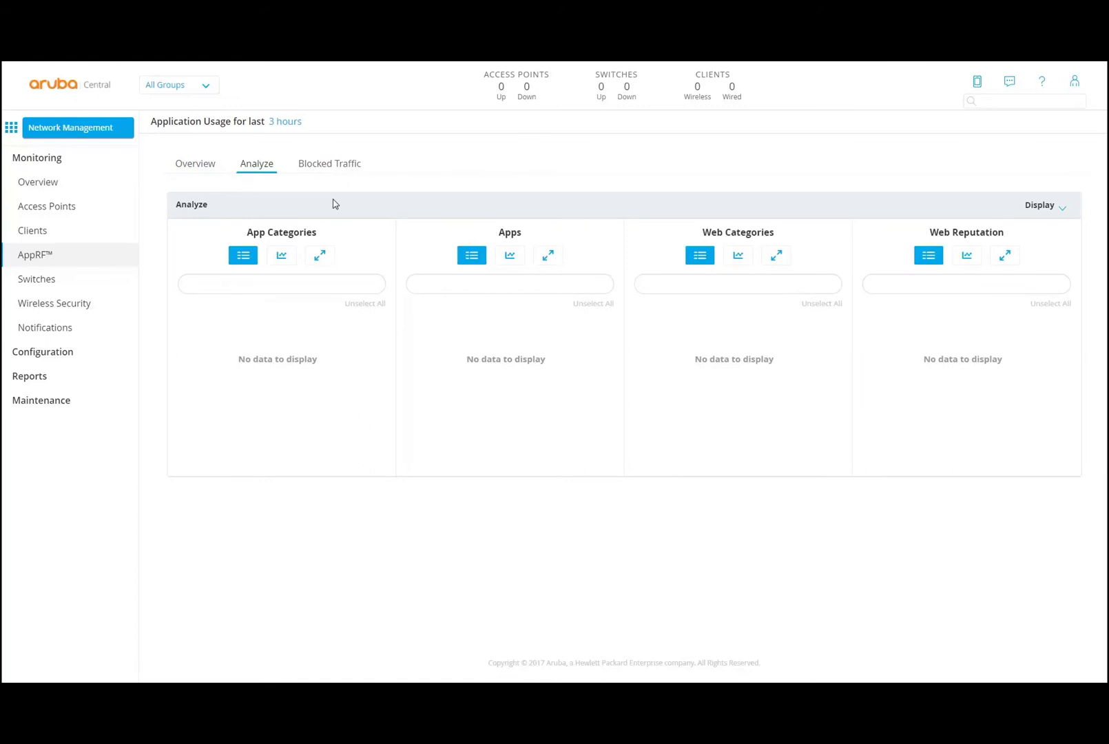
pyautogui.click(333, 169)
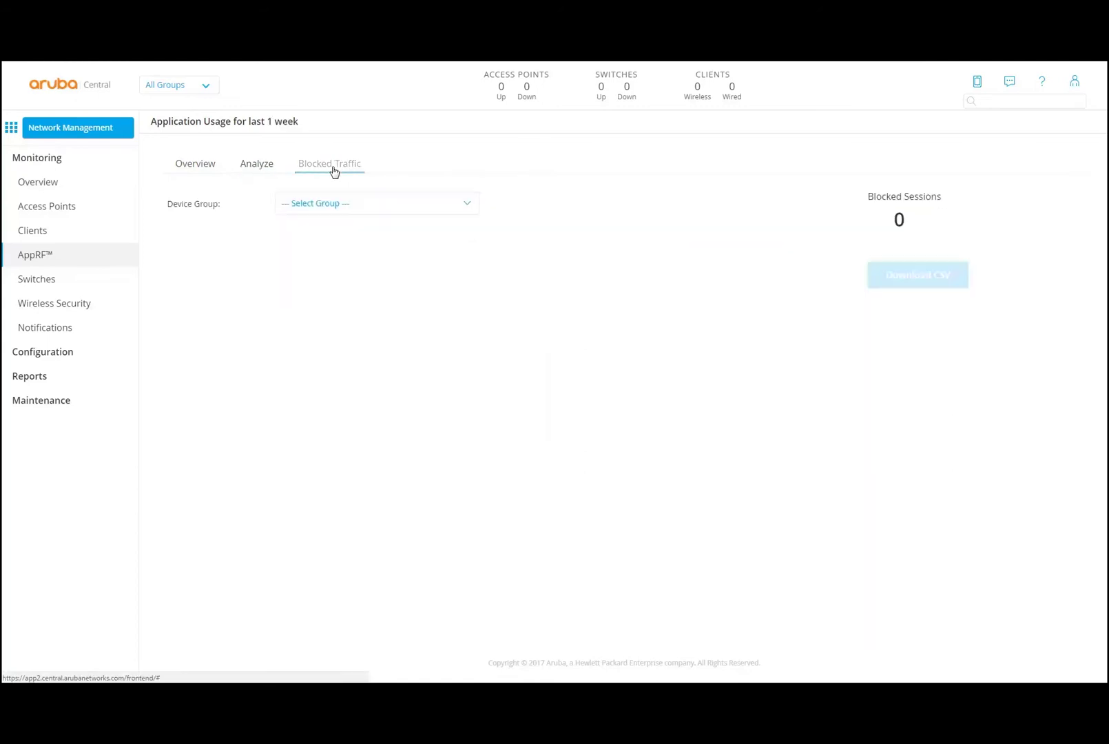
pyautogui.click(466, 206)
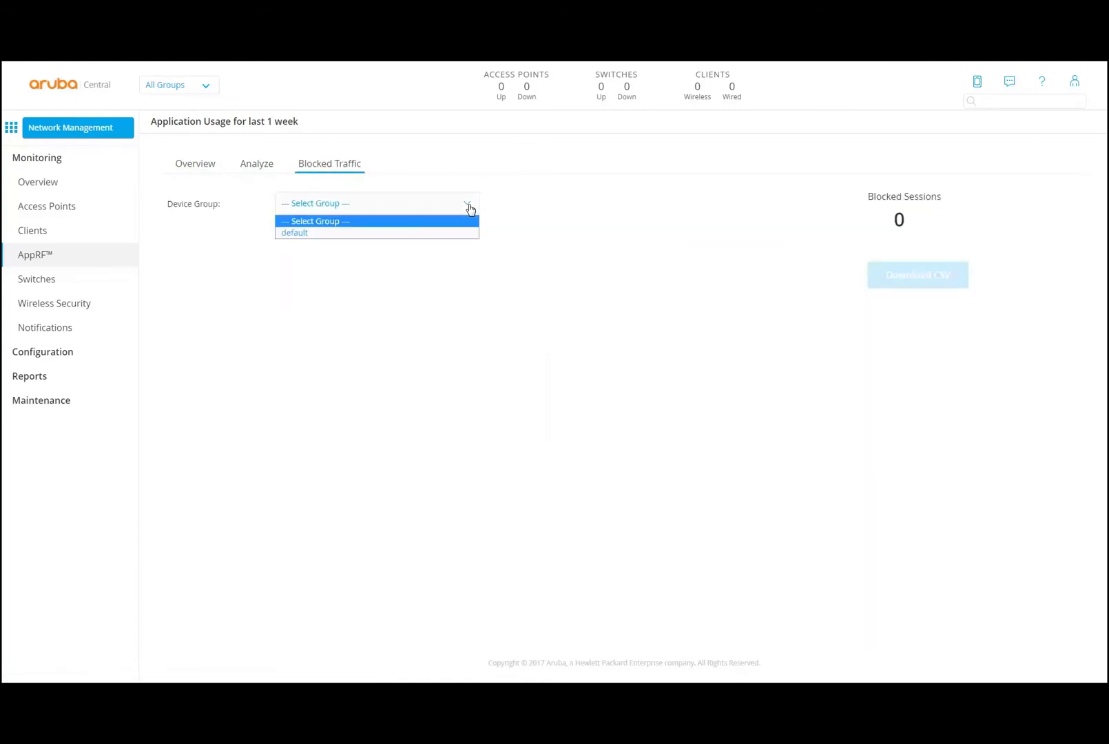
pyautogui.click(568, 213)
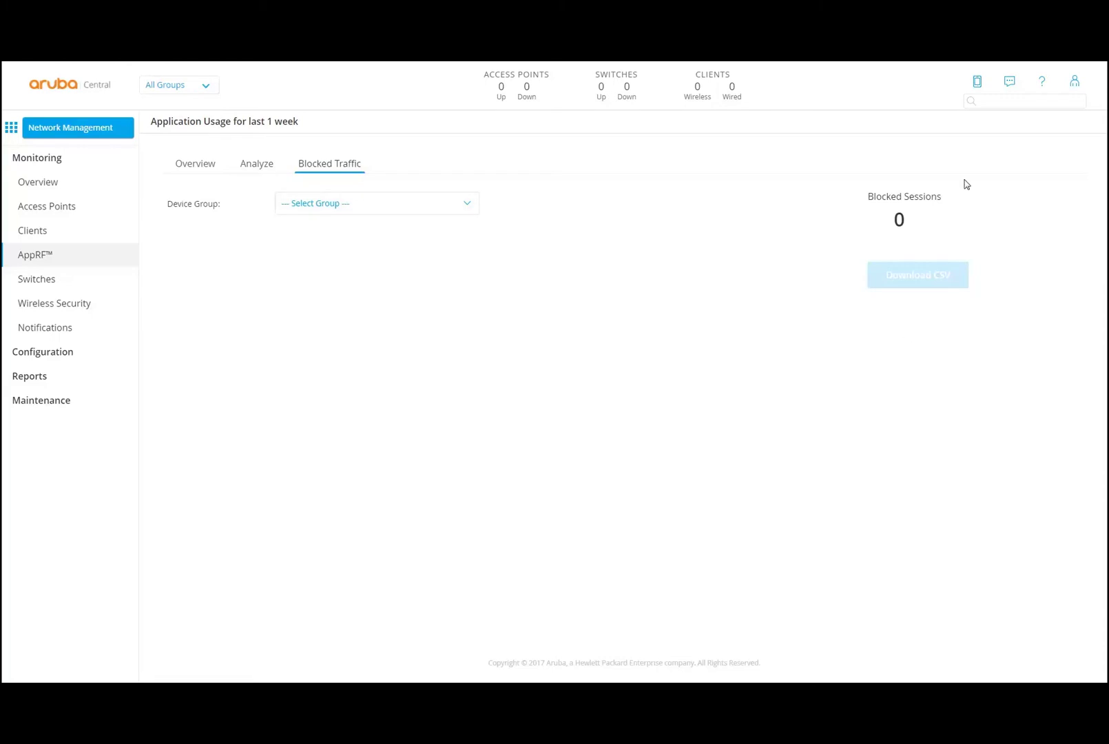
pyautogui.click(41, 281)
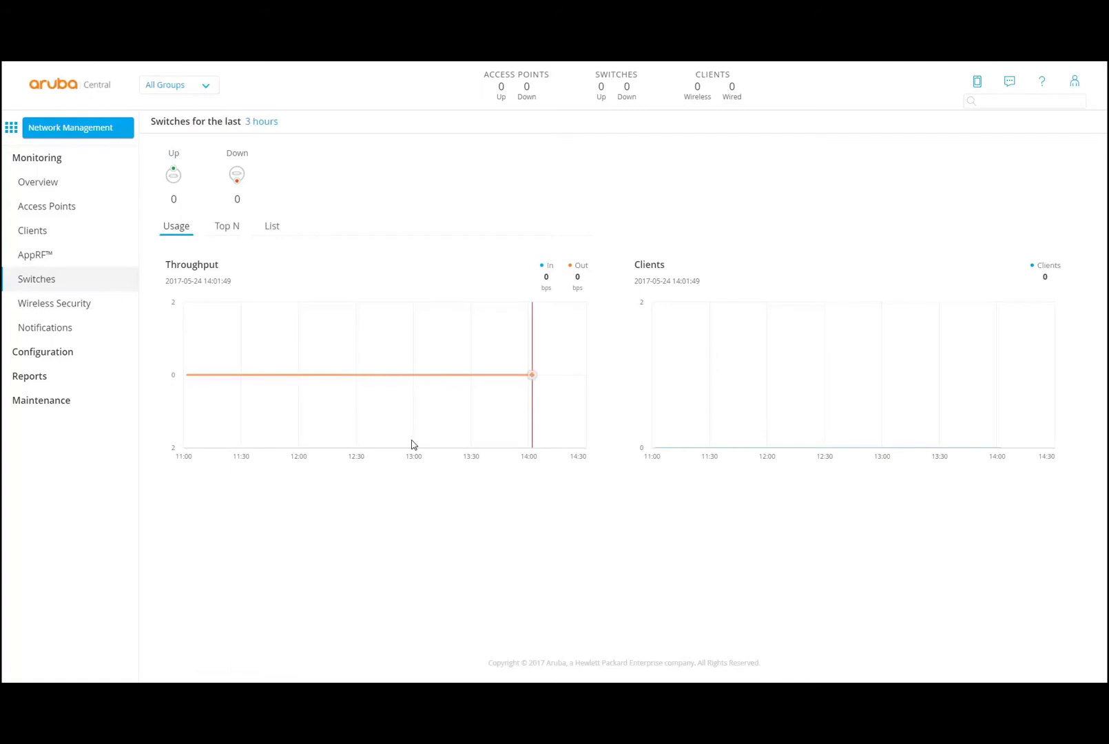
# - Visit Wireless Security, then view the empty Notifications list for the last 3 hours
pyautogui.click(74, 306)
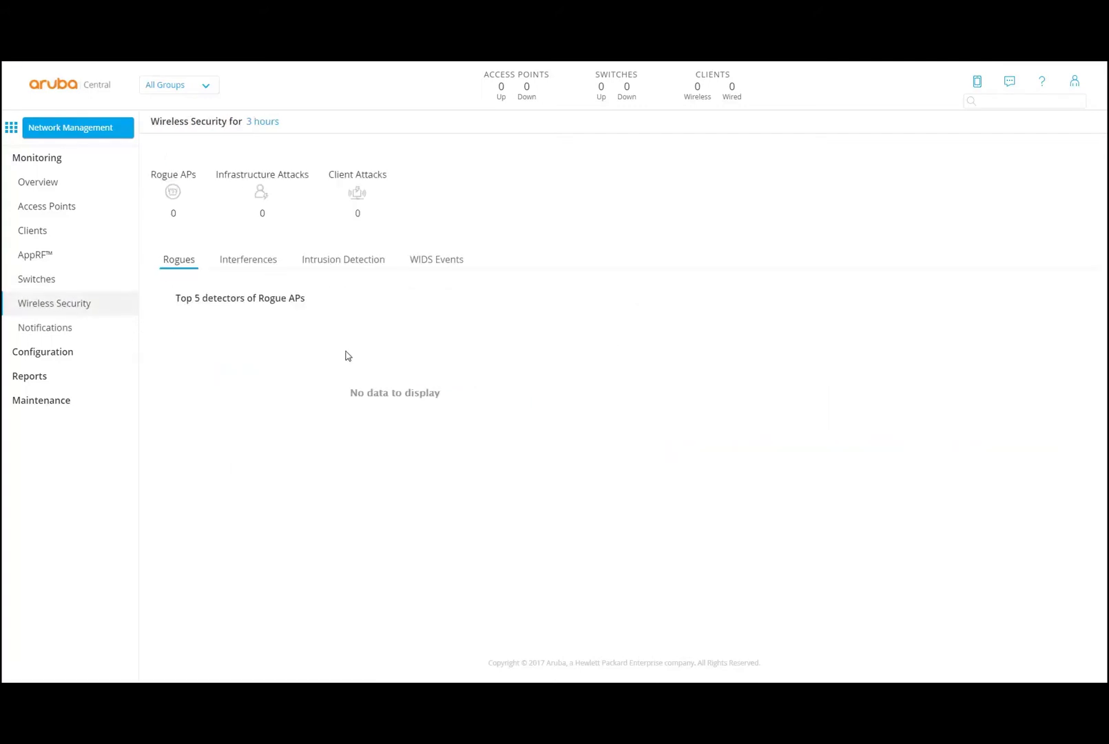
pyautogui.click(354, 262)
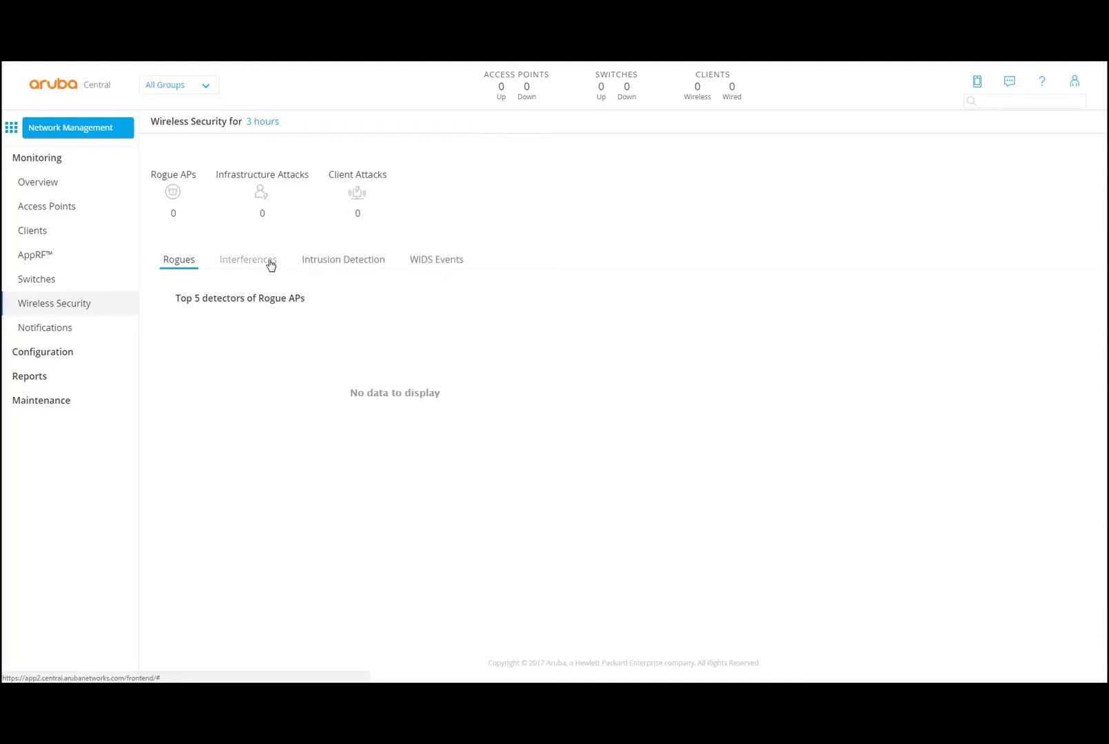
pyautogui.click(57, 335)
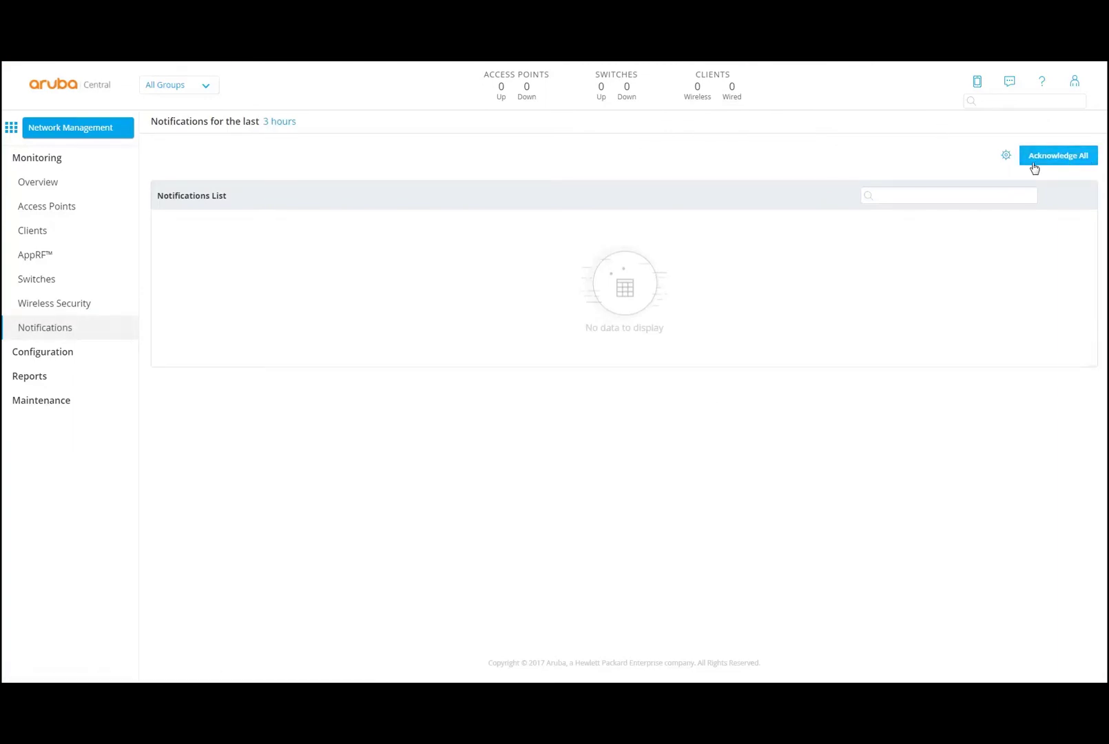
# - Review notification settings for User Management and 'New User account added' without changes, then open the apps list
pyautogui.click(1006, 156)
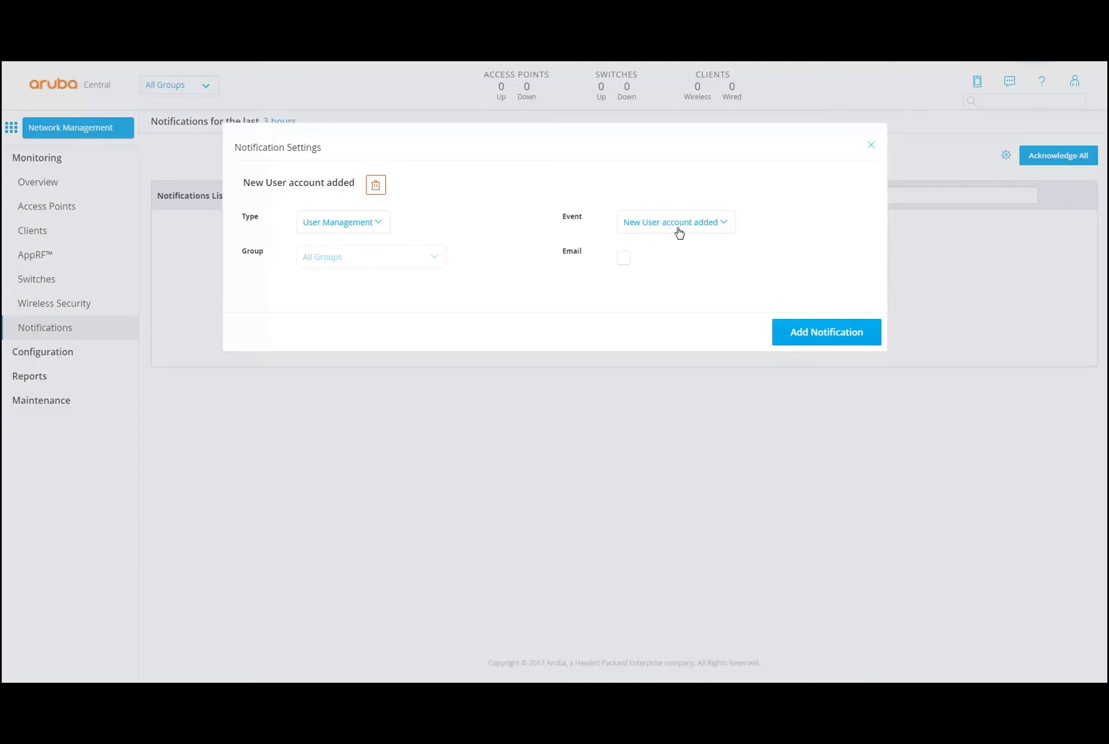
pyautogui.click(376, 223)
pyautogui.click(441, 219)
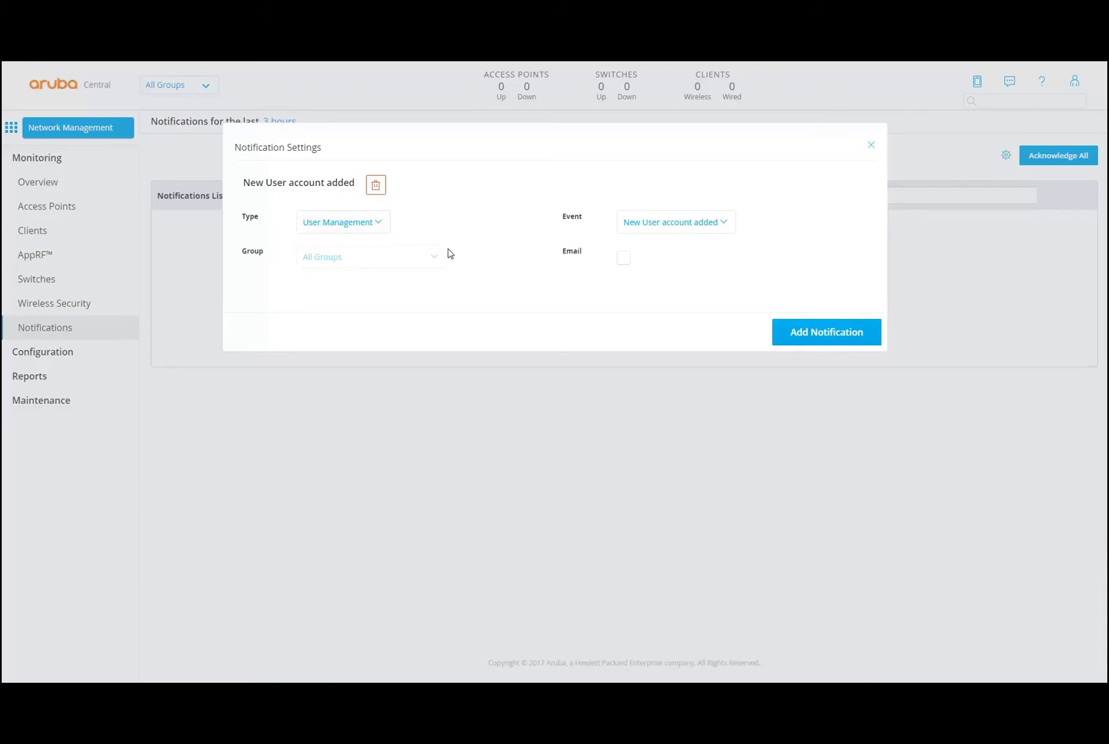
pyautogui.click(721, 223)
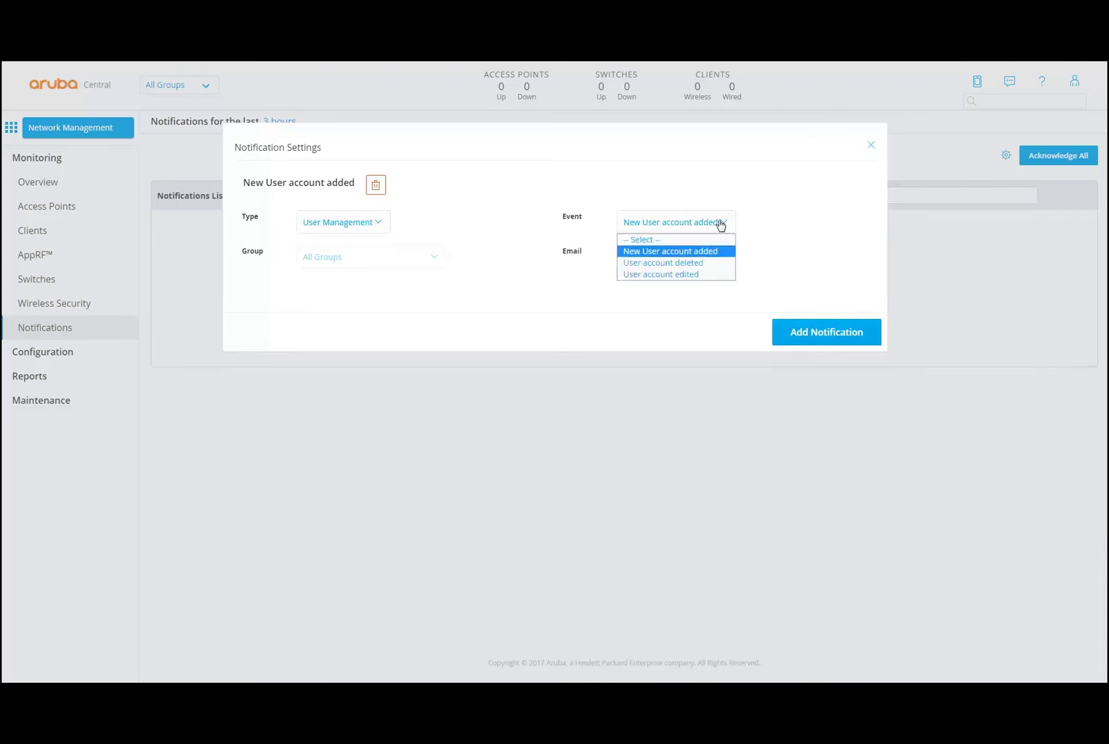
pyautogui.click(801, 227)
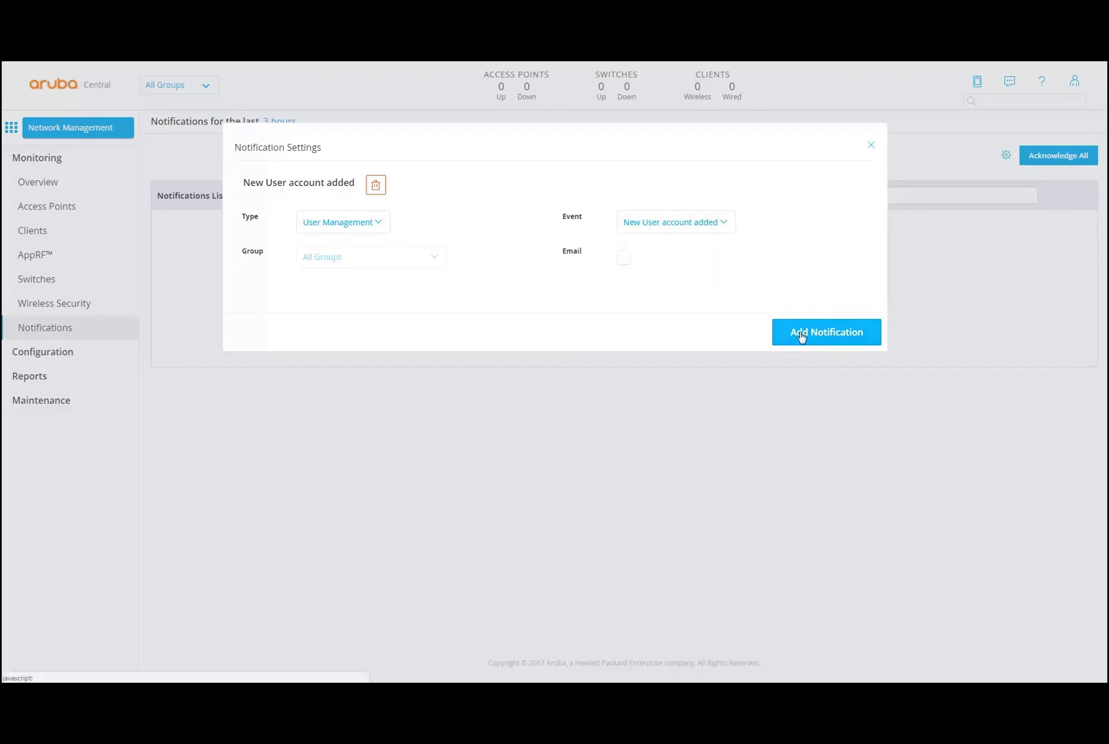
pyautogui.click(869, 146)
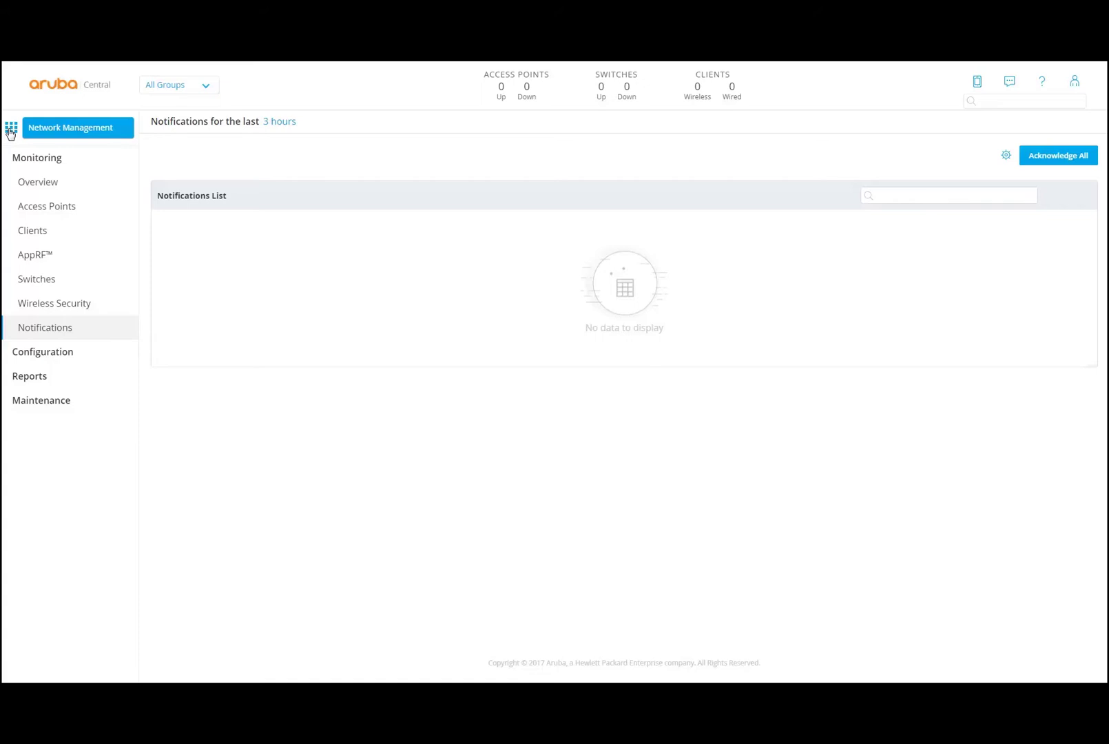
pyautogui.click(10, 131)
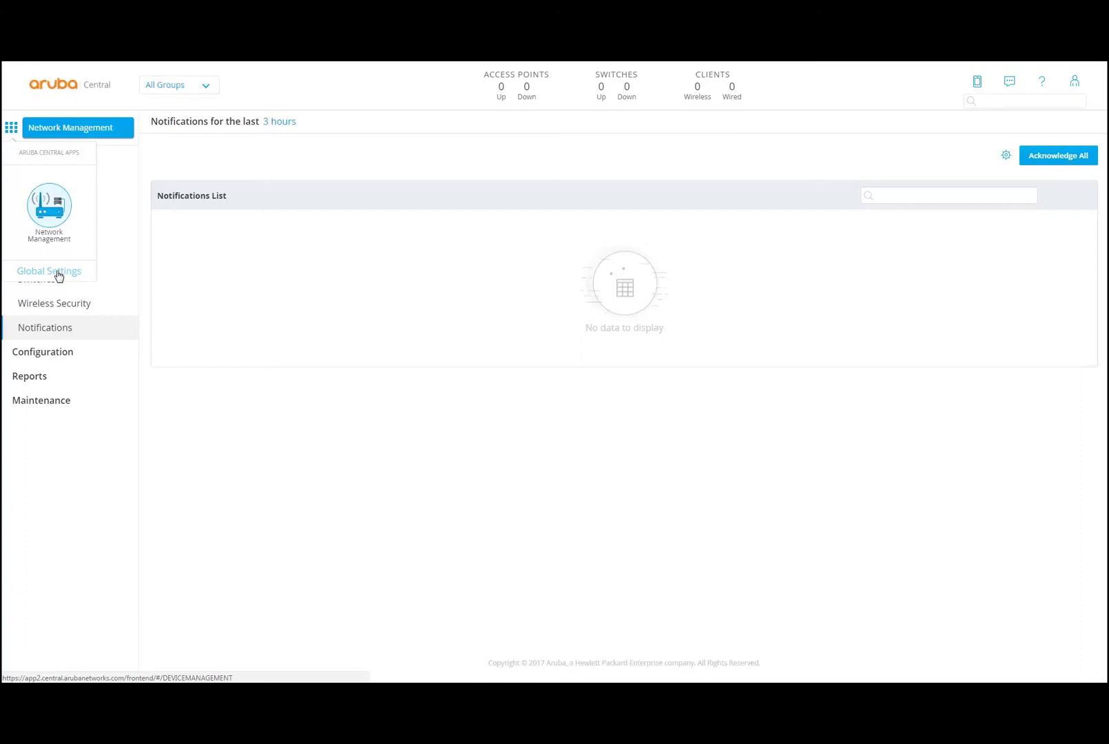
# - In Global Settings, view Subscription Keys and Subscription Assignment for switches and access points
pyautogui.click(57, 272)
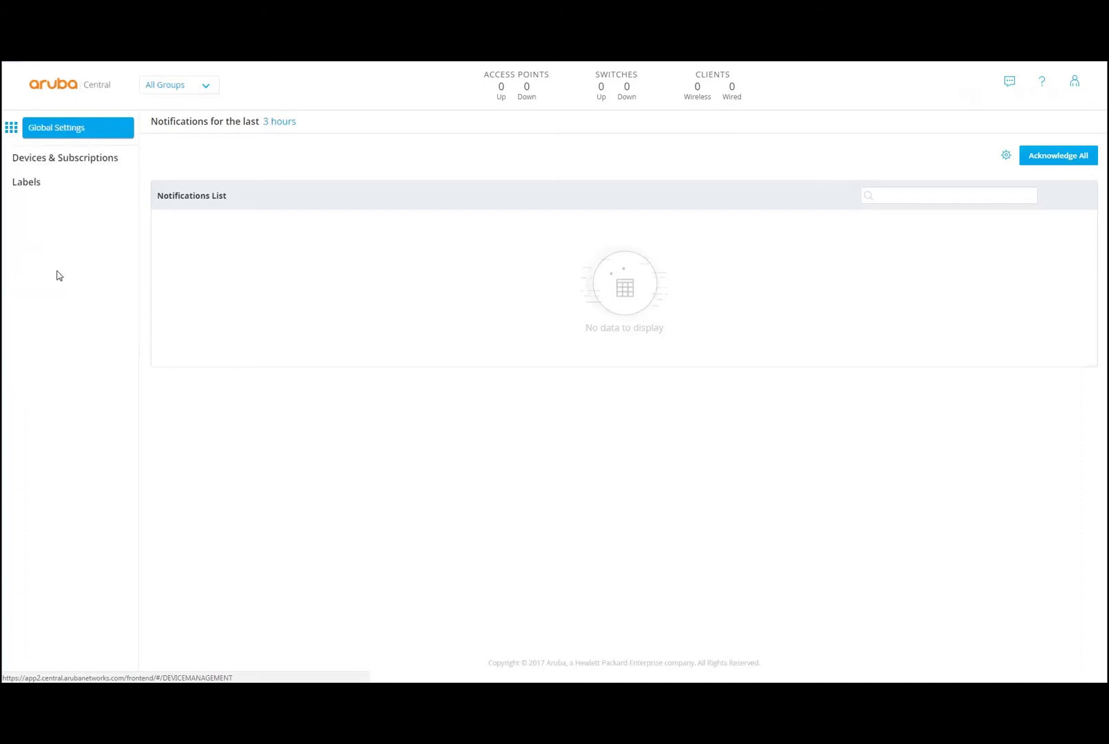
pyautogui.click(76, 163)
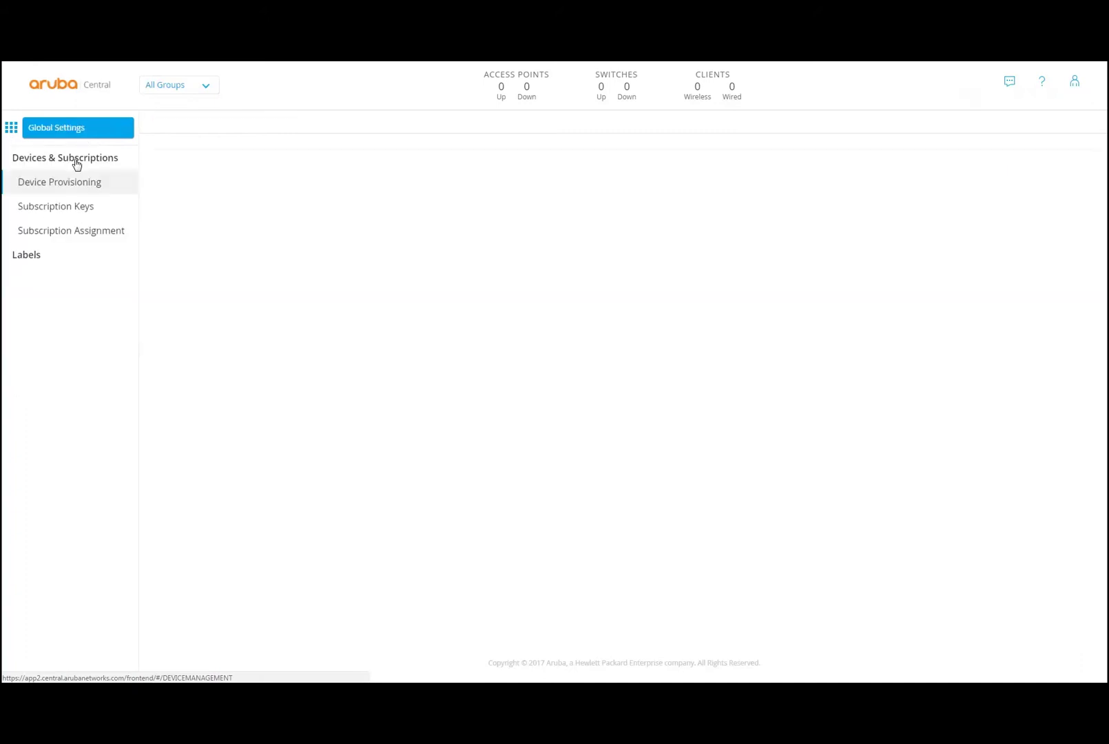
pyautogui.click(73, 212)
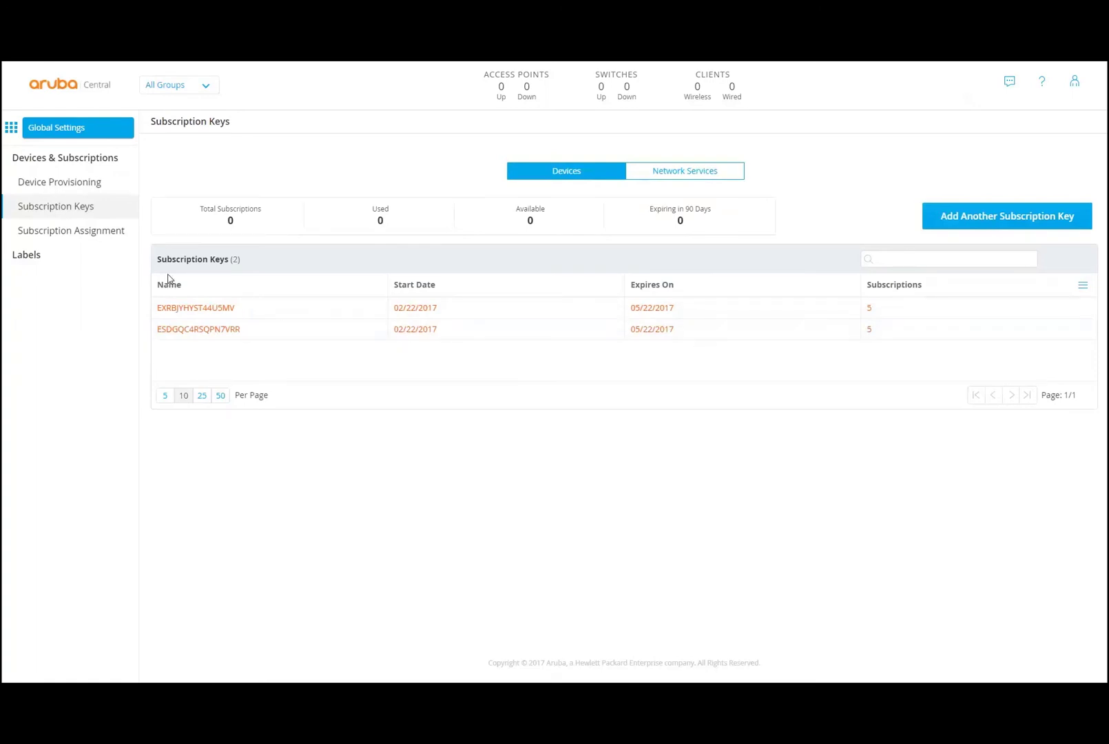
pyautogui.click(112, 237)
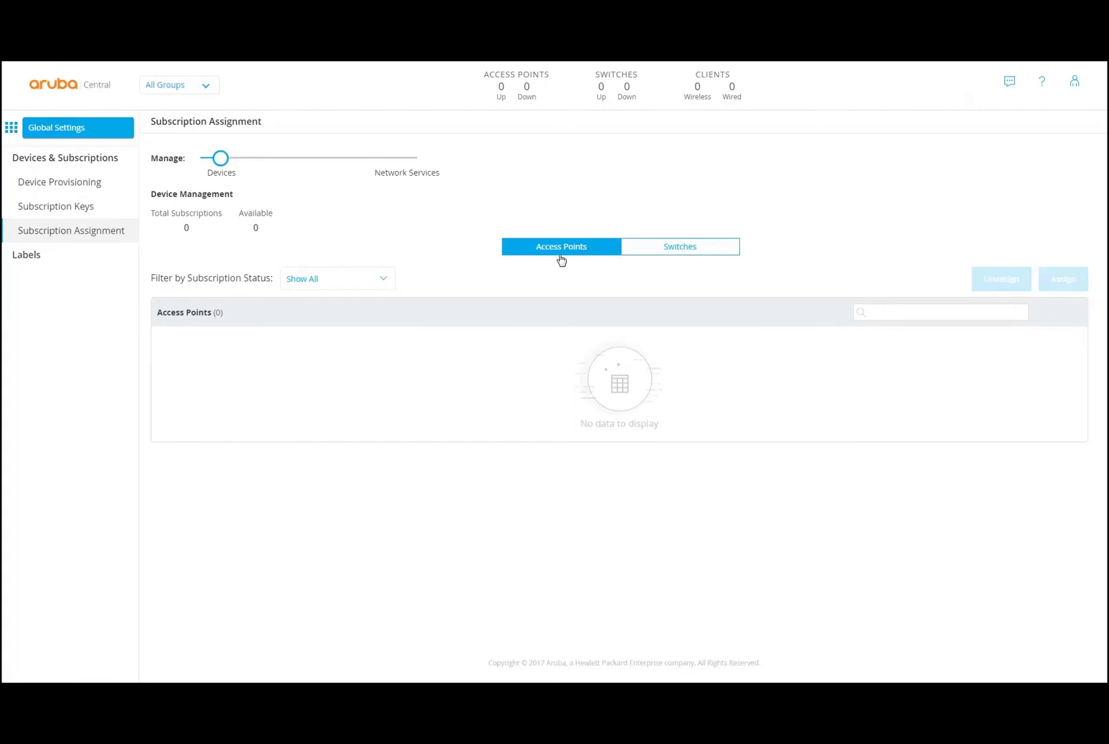
pyautogui.click(657, 253)
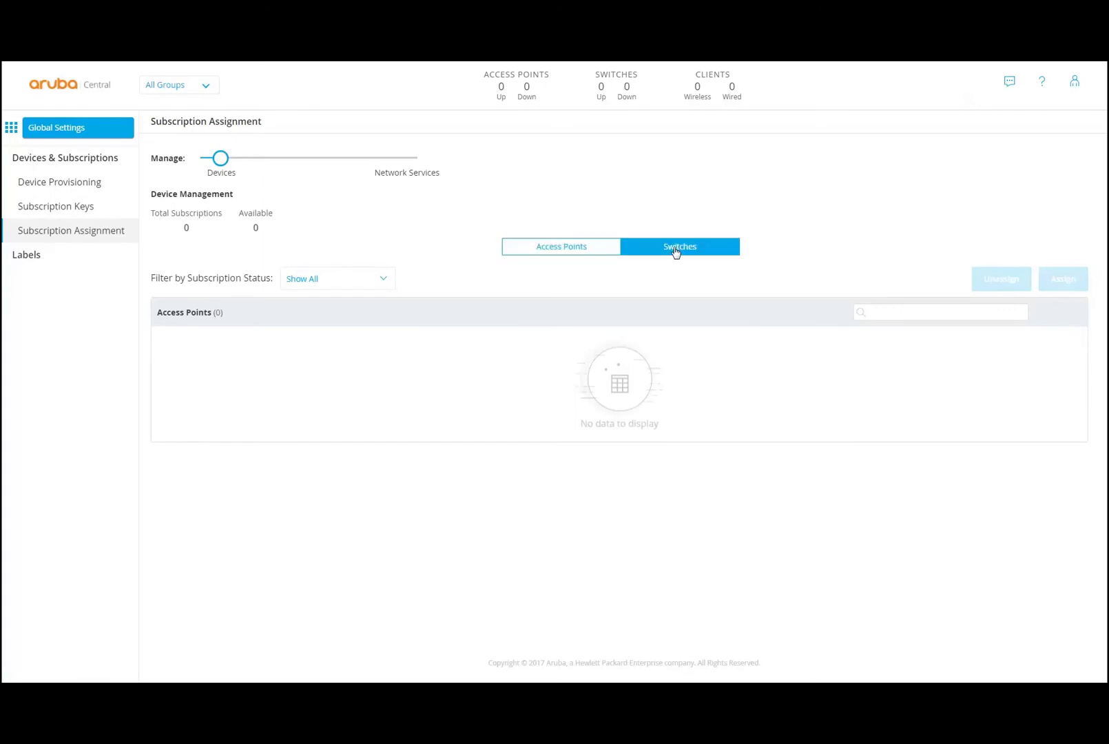
pyautogui.click(552, 249)
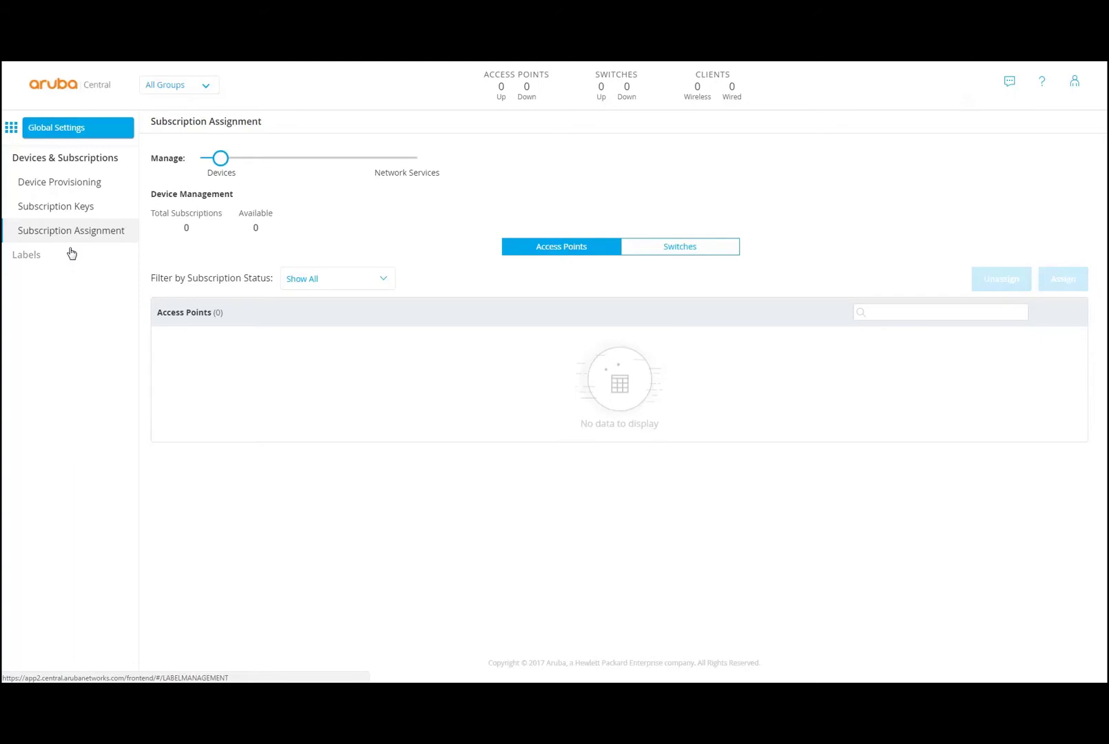
# - Revisit Subscription Keys and Device Provisioning, then go to Label Management
pyautogui.click(63, 215)
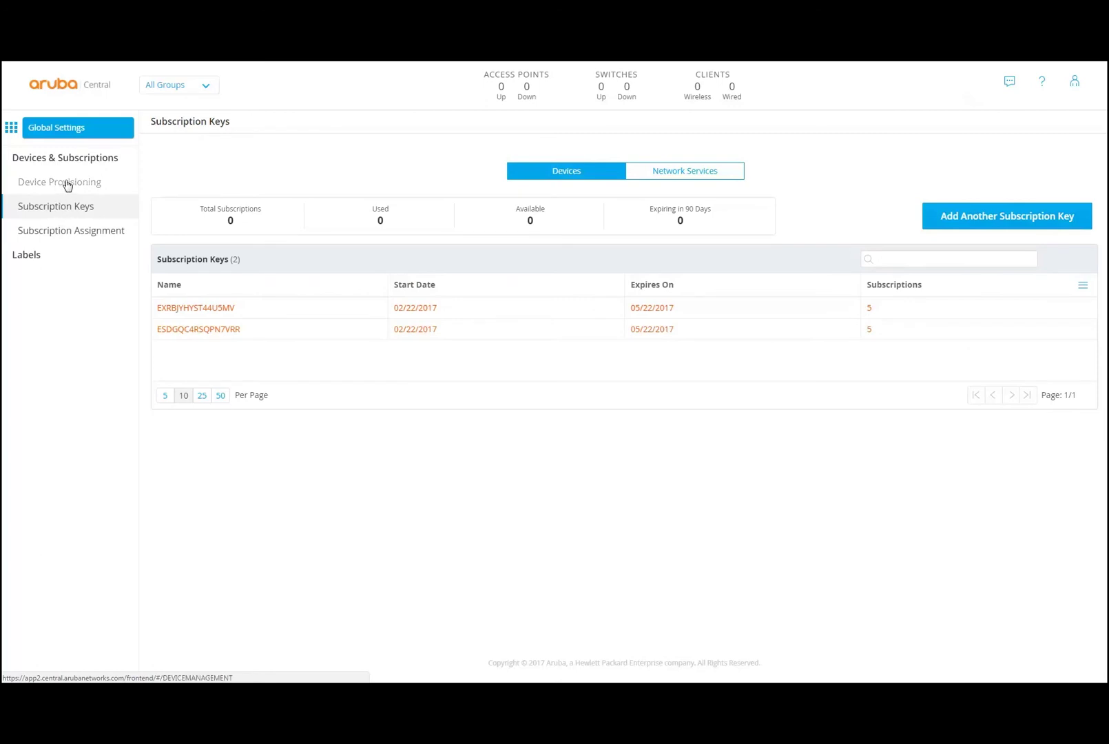
pyautogui.click(67, 185)
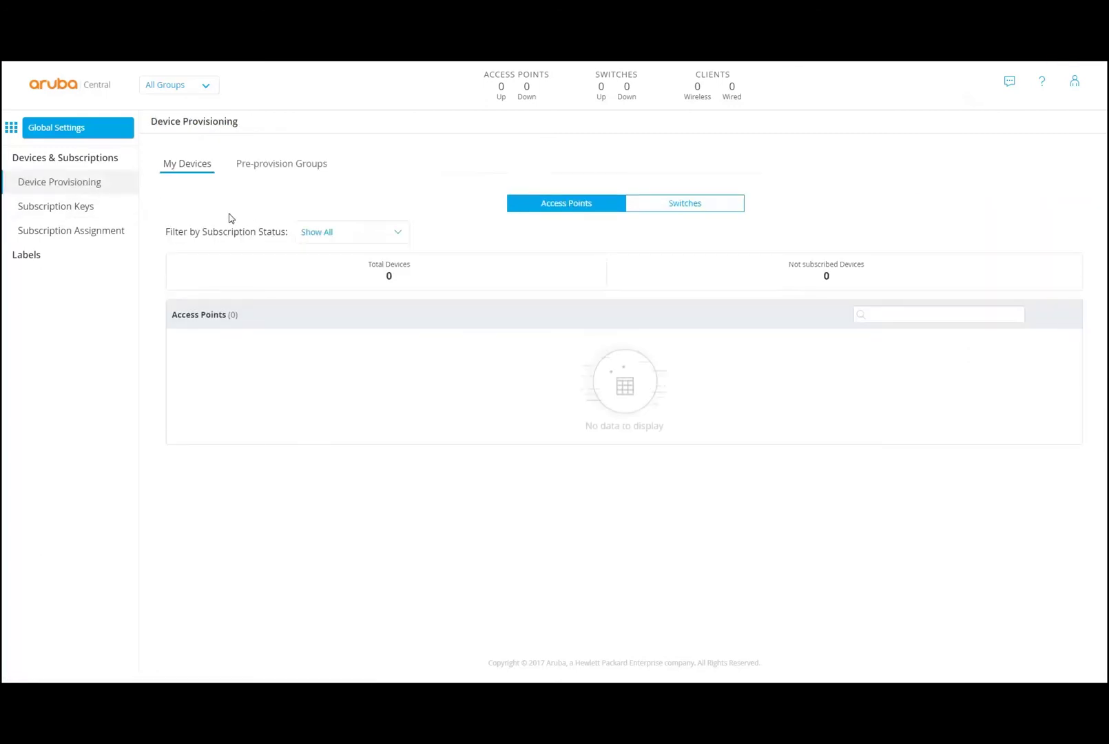
pyautogui.click(26, 255)
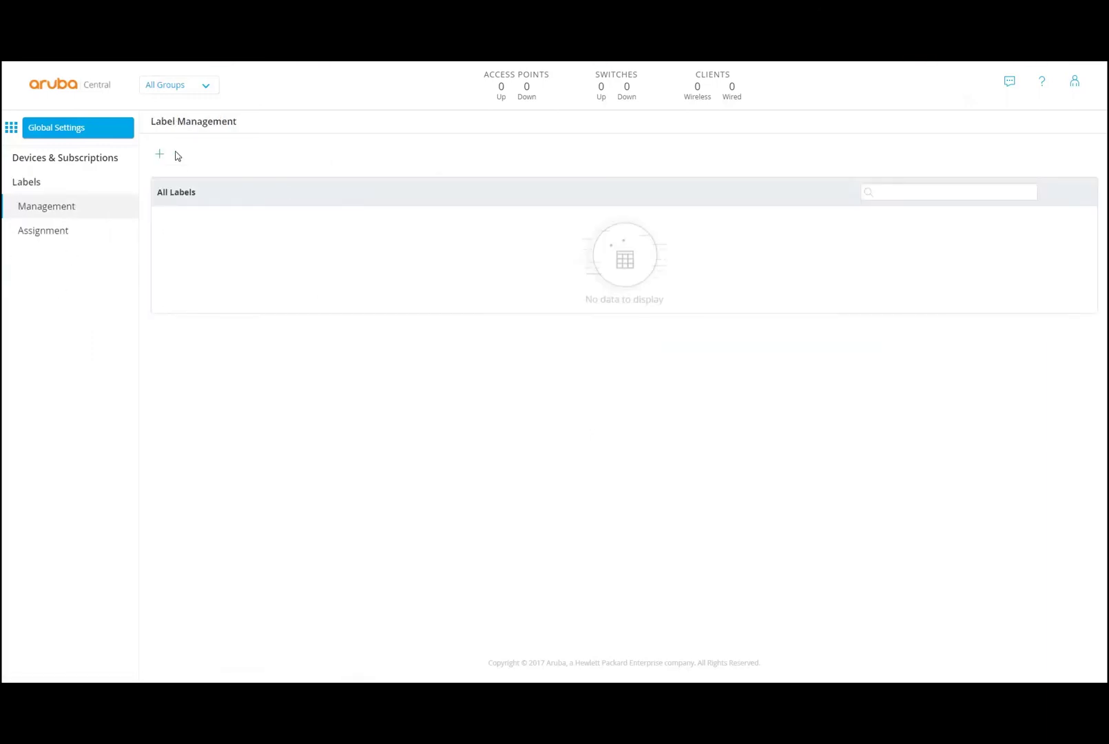
# - Check the Label Category choices in Create New Label, cancel without creating, and open the apps list
pyautogui.click(159, 158)
pyautogui.click(545, 184)
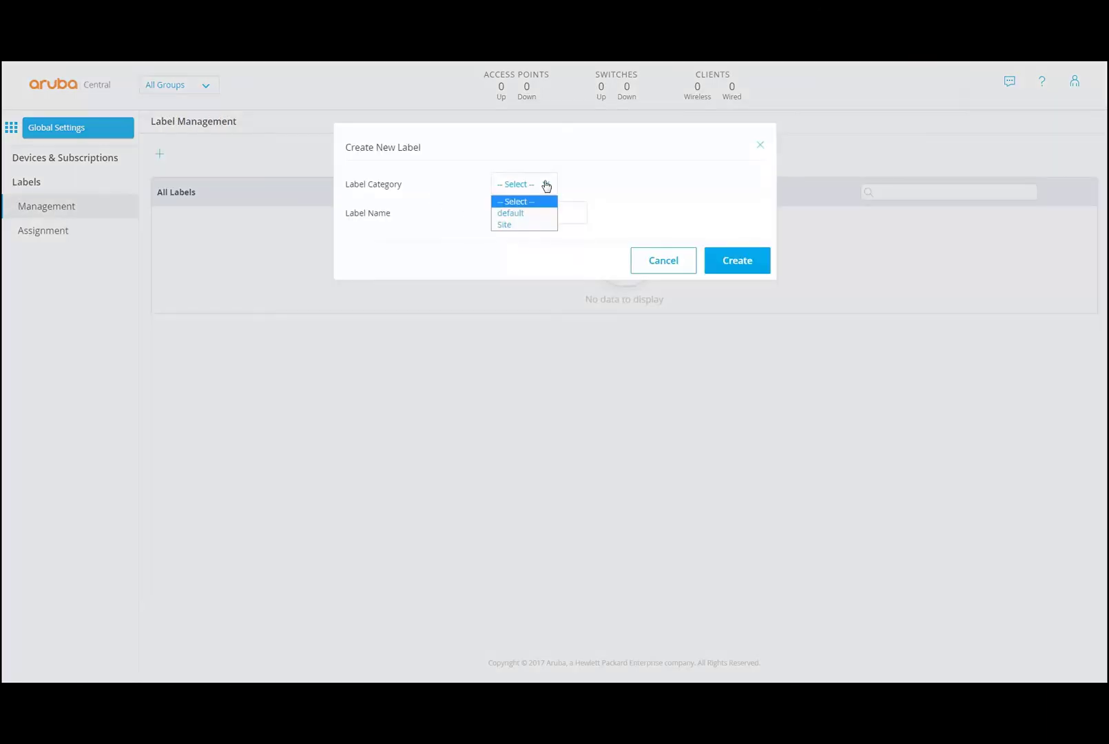
pyautogui.click(643, 199)
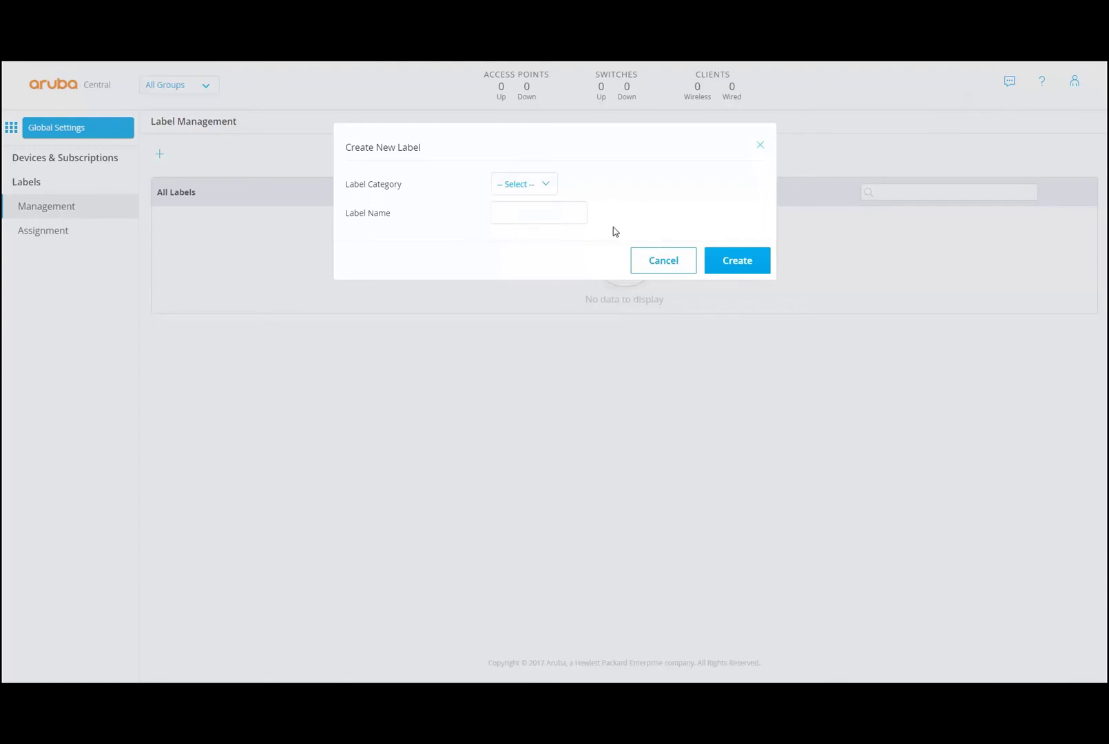
pyautogui.click(663, 262)
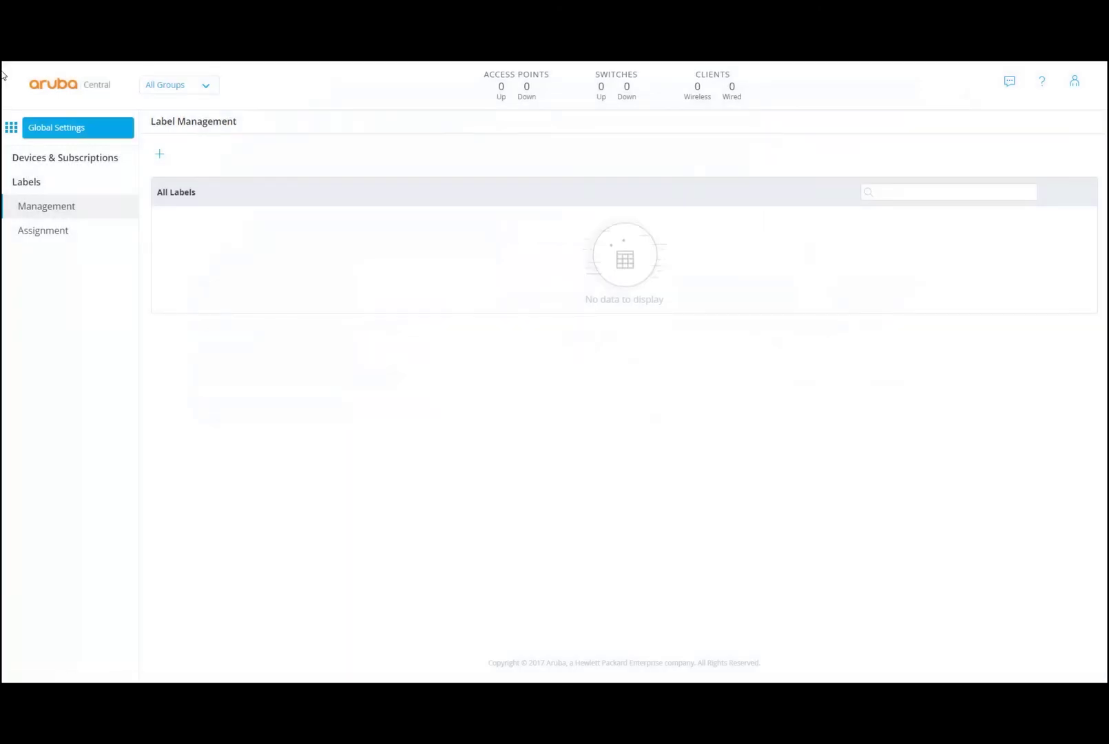
pyautogui.click(13, 129)
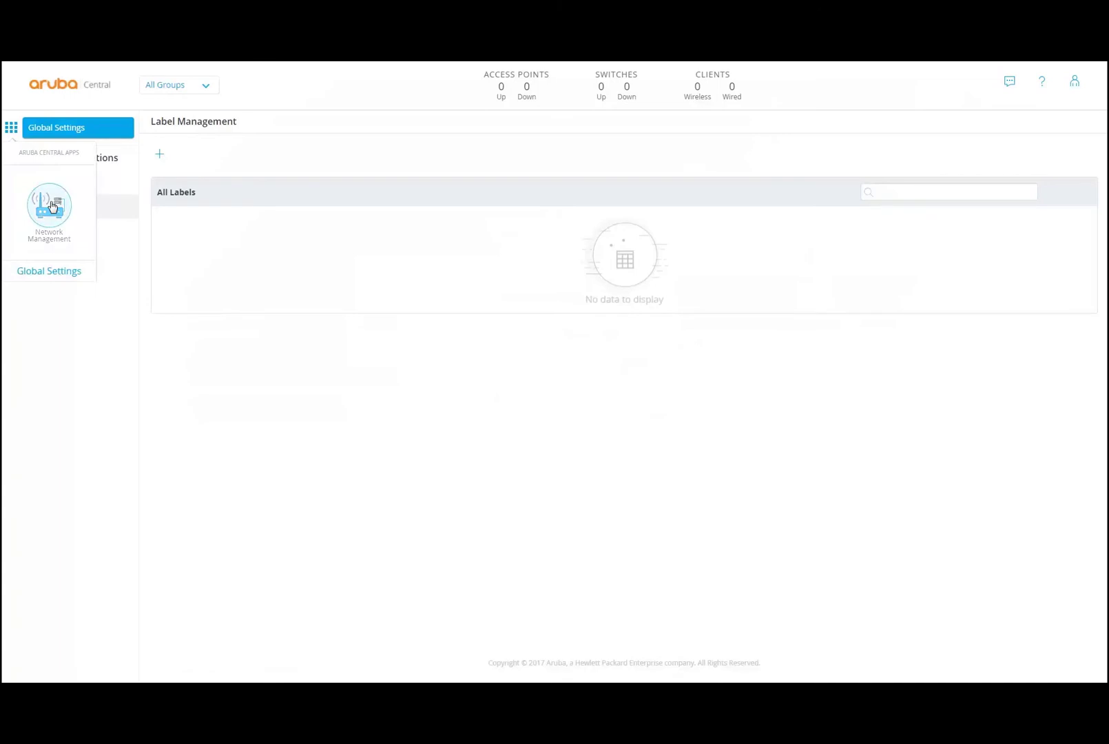
# - Switch to Network Management and open the 'default' group's configuration
pyautogui.click(48, 210)
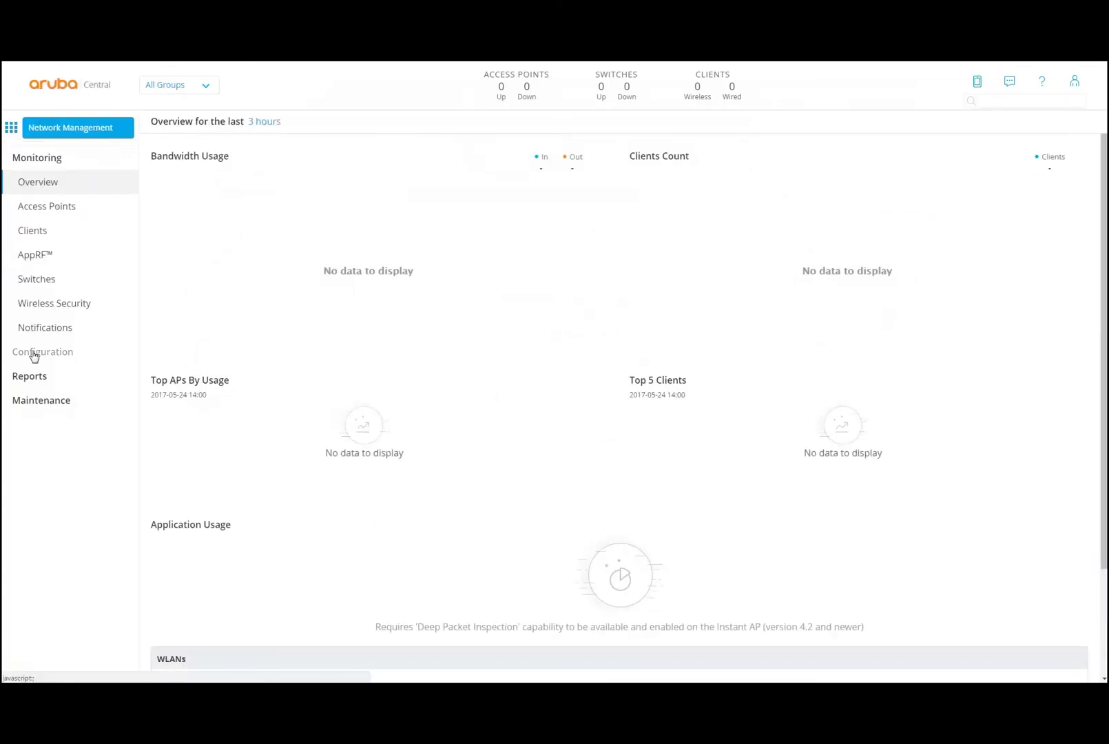
pyautogui.click(32, 353)
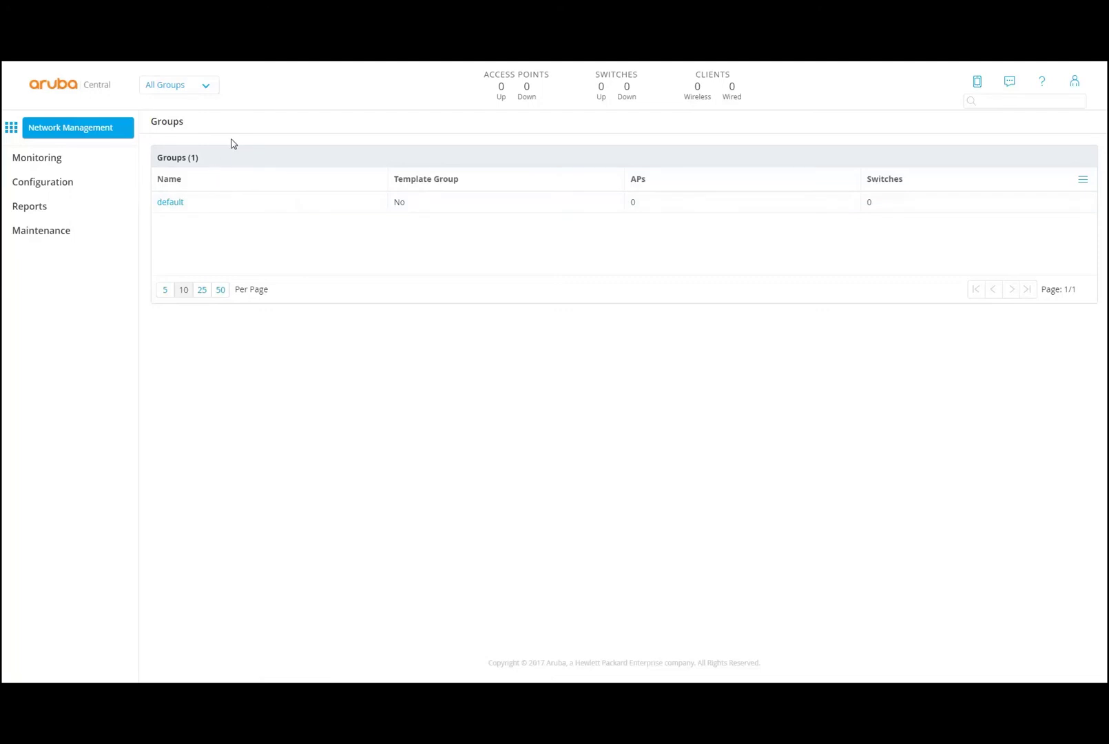
pyautogui.click(170, 202)
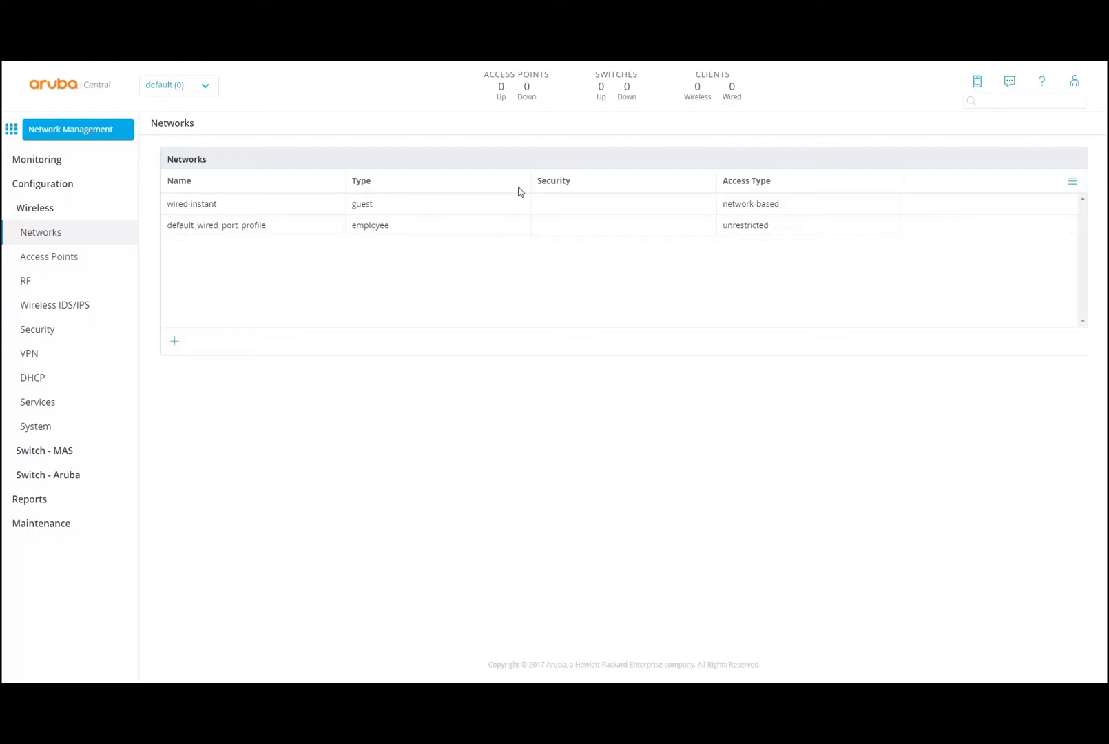
# - Hide and restore the Access Type column in the Networks table
pyautogui.click(1072, 184)
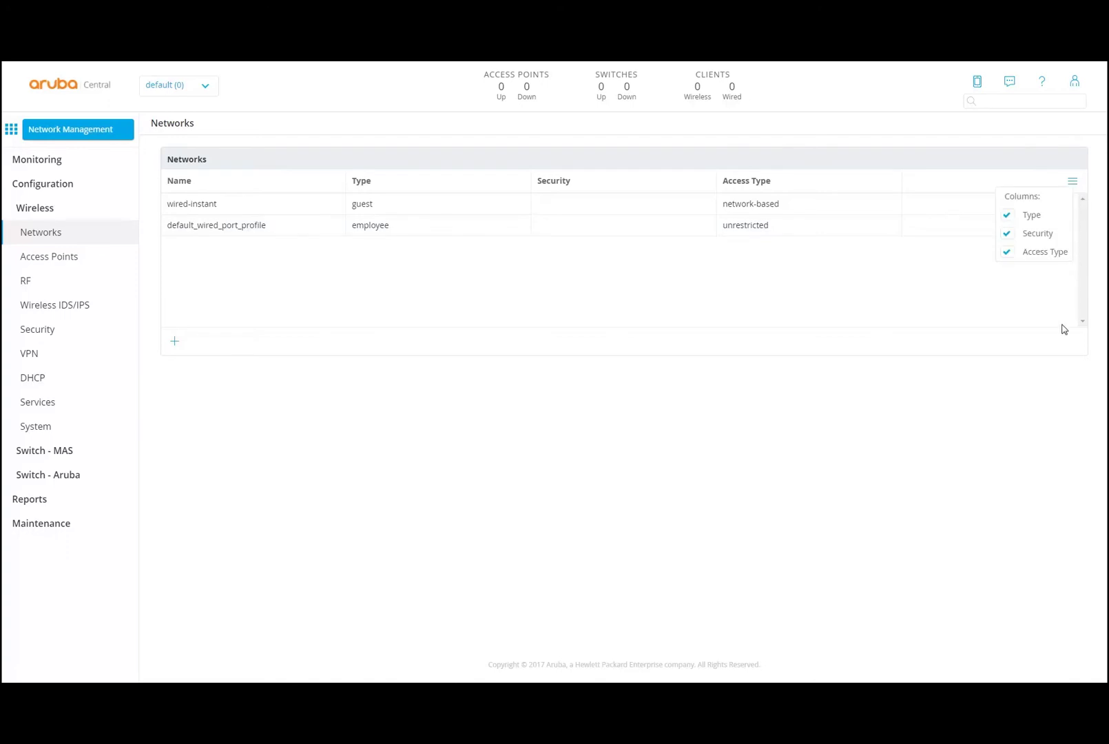
pyautogui.click(1008, 253)
pyautogui.click(1008, 254)
pyautogui.click(1074, 184)
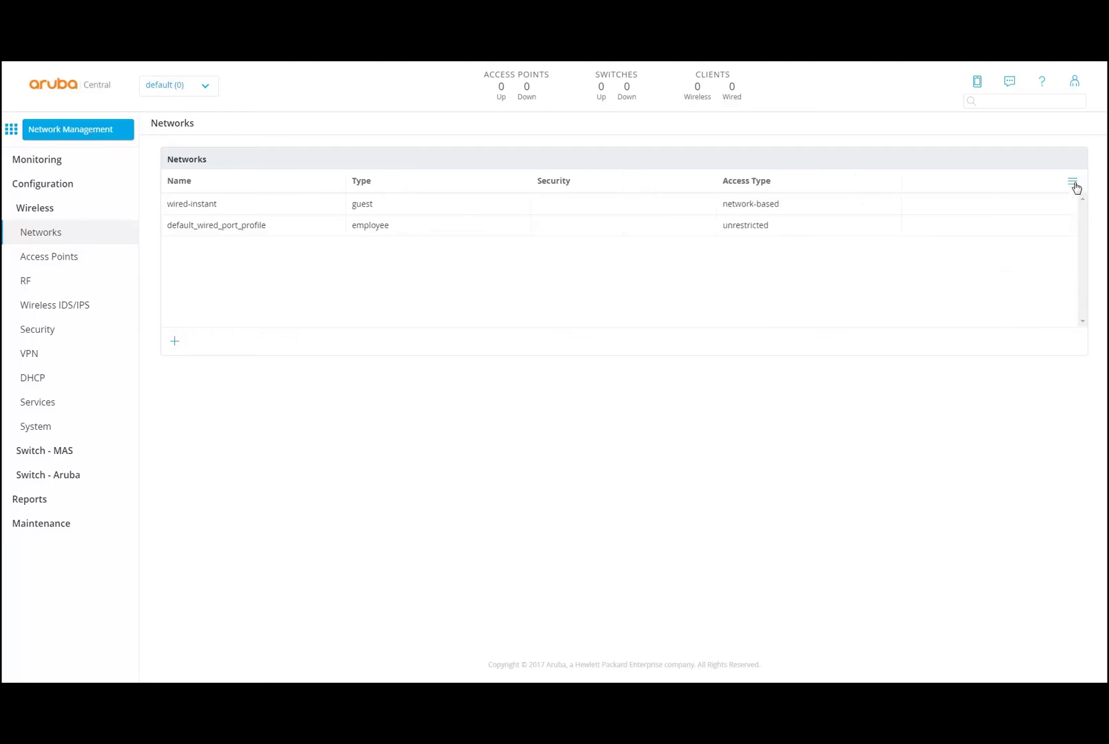
# - Review the Access Points, RF, Wireless IDS/IPS, Security, VPN, Services and System wireless settings
pyautogui.click(131, 259)
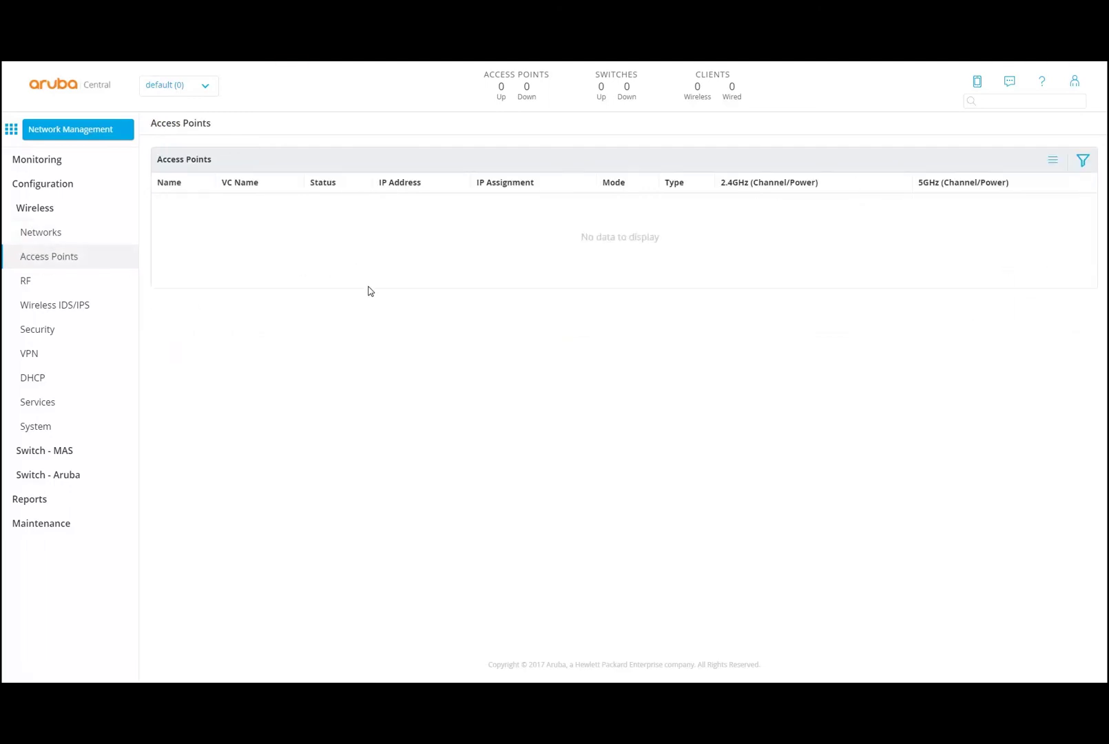
pyautogui.click(35, 290)
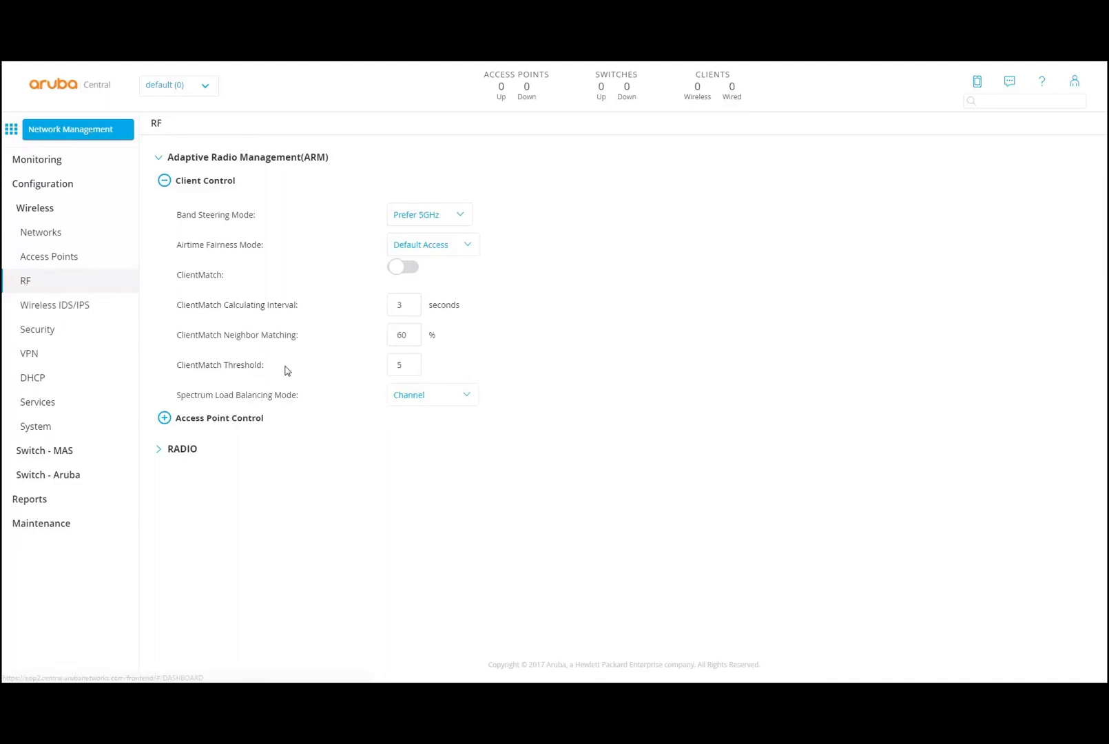
pyautogui.click(163, 449)
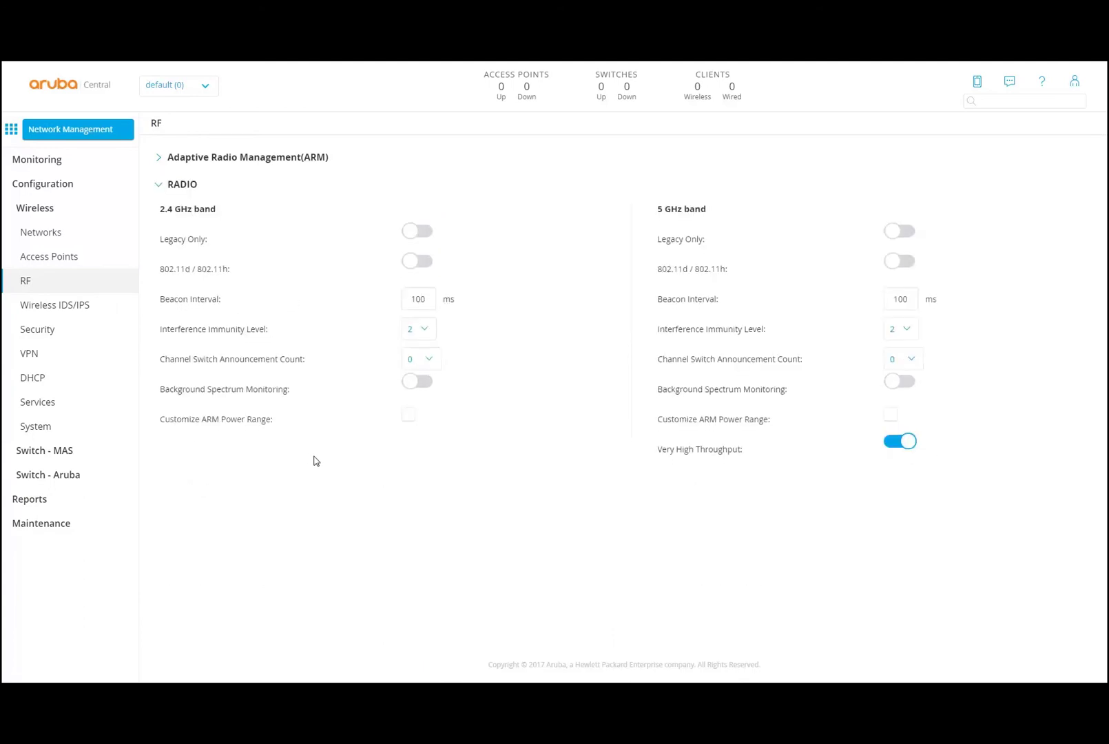
pyautogui.click(78, 306)
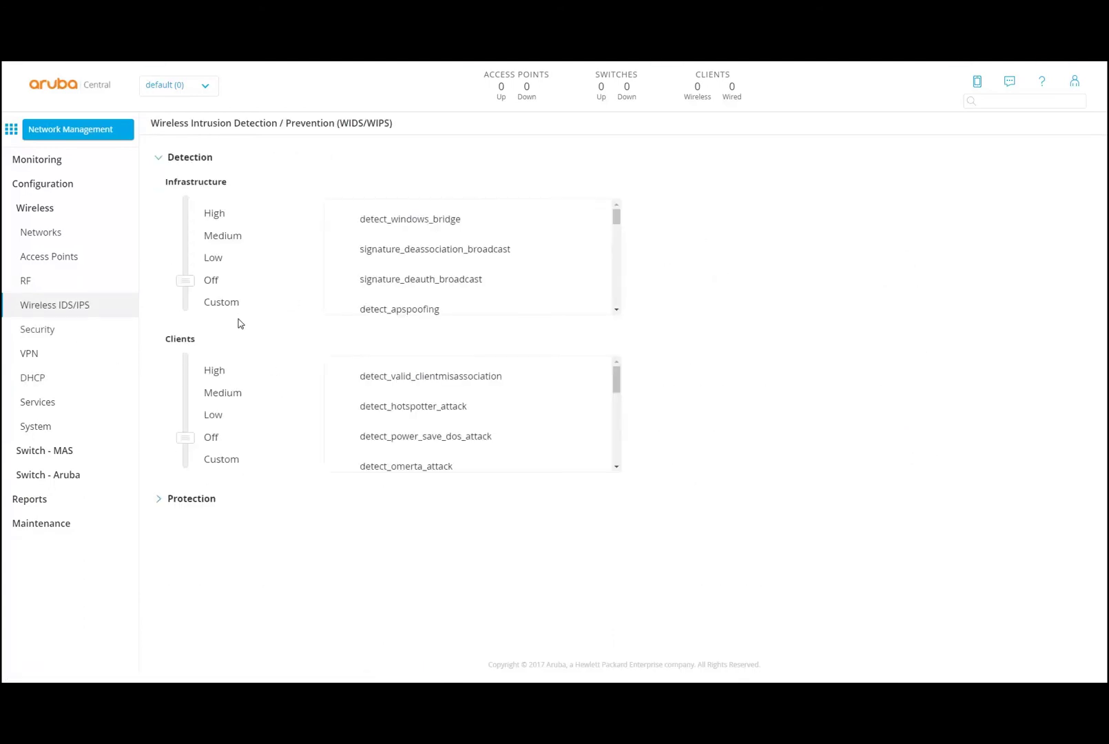
pyautogui.click(52, 328)
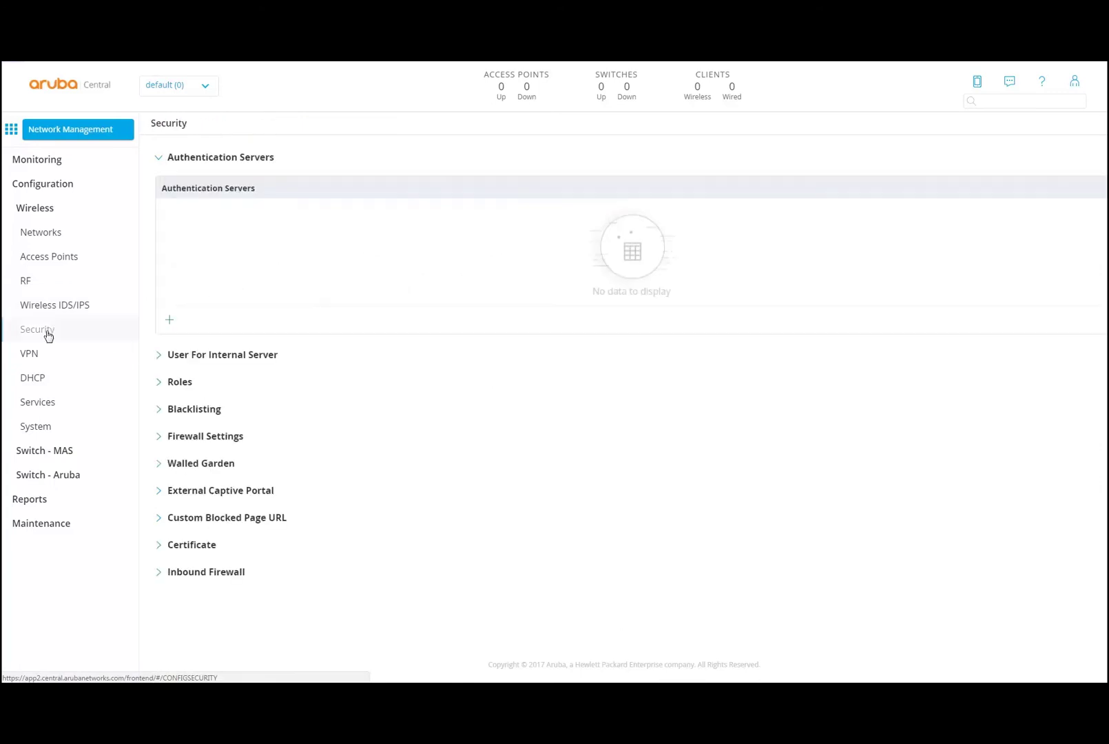
pyautogui.click(59, 357)
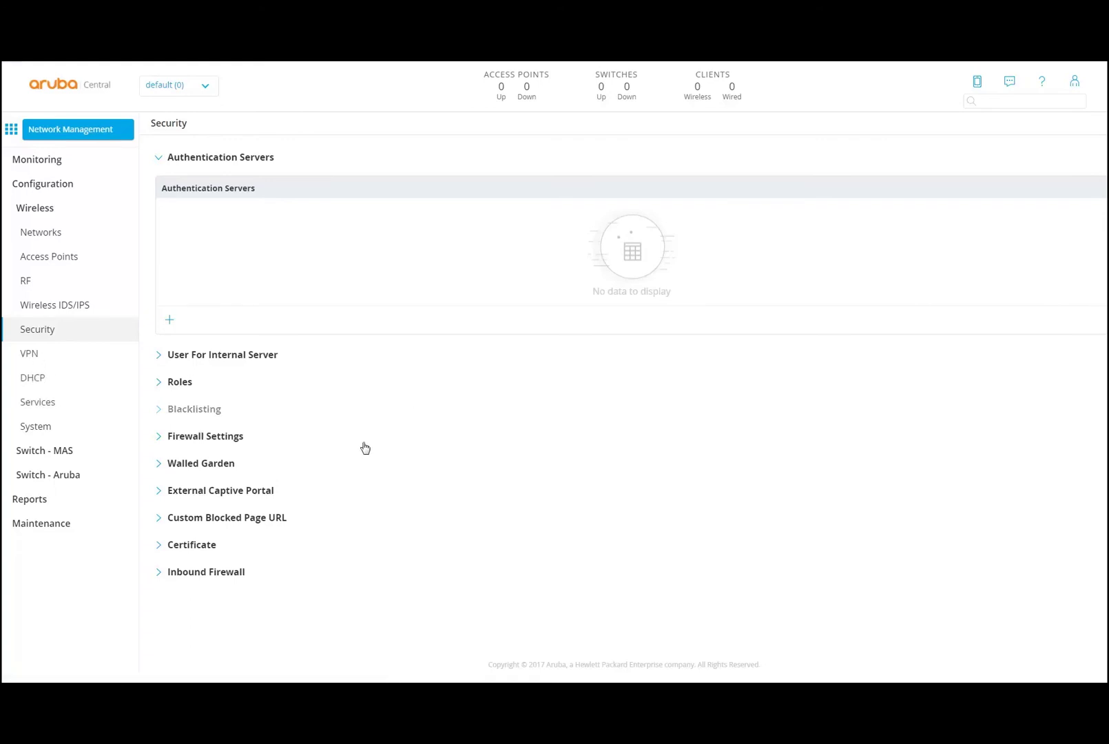
pyautogui.click(45, 406)
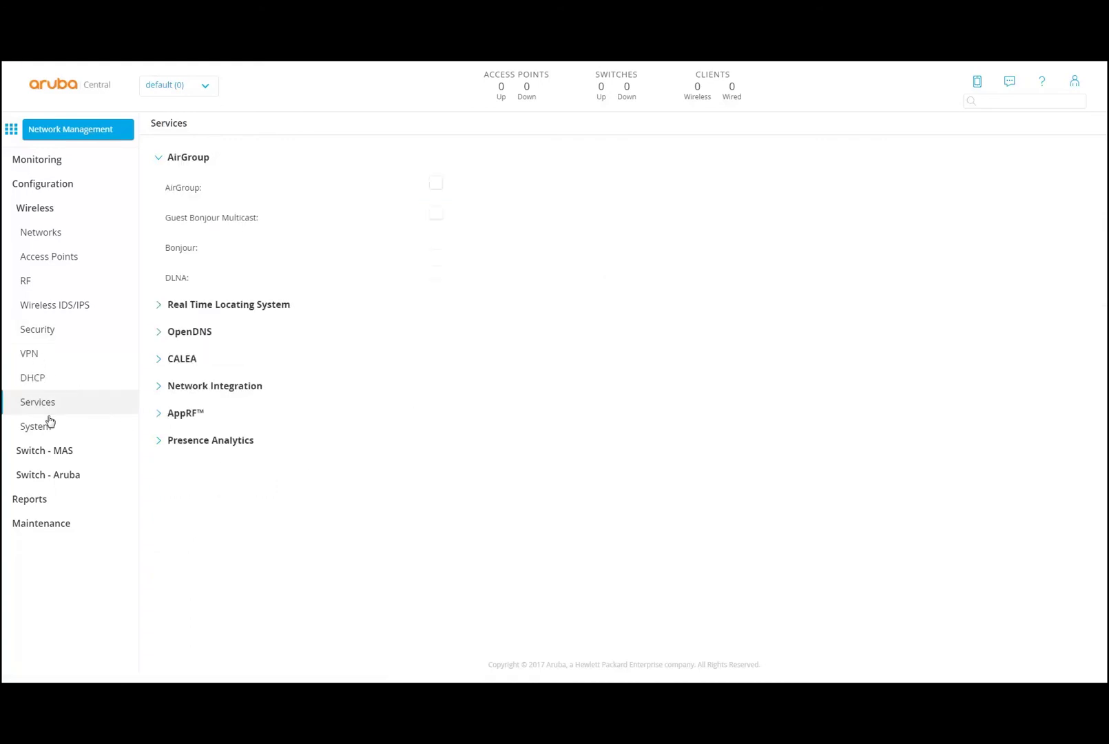
pyautogui.click(155, 312)
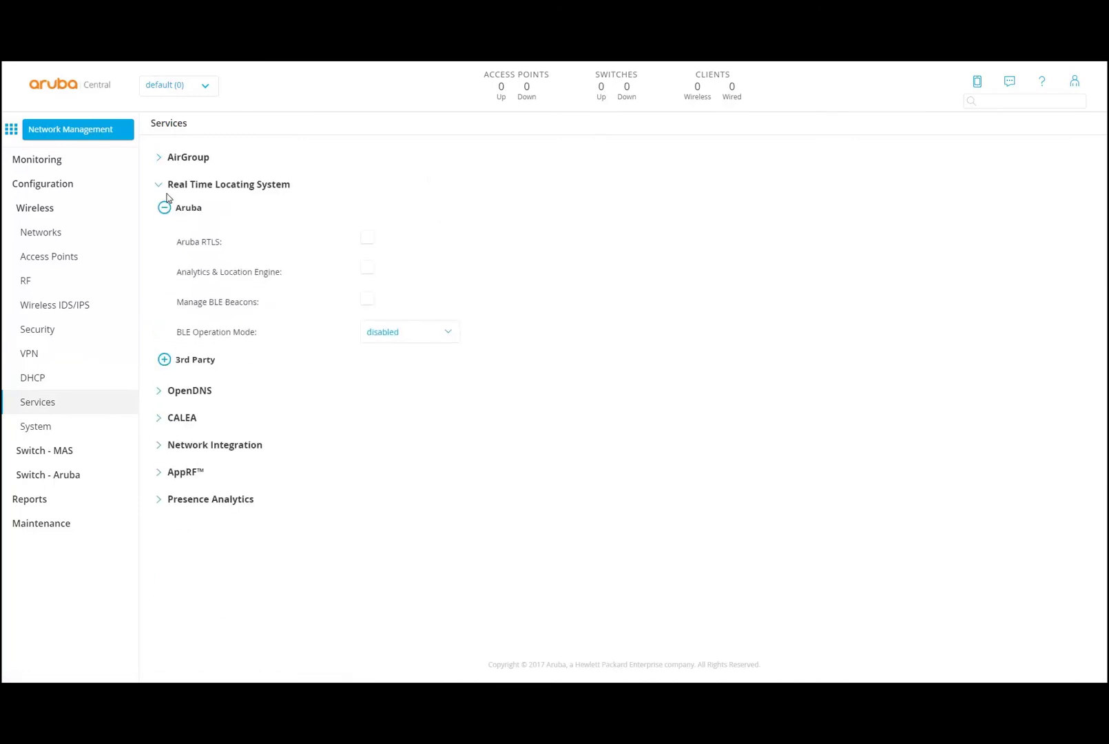
pyautogui.click(163, 446)
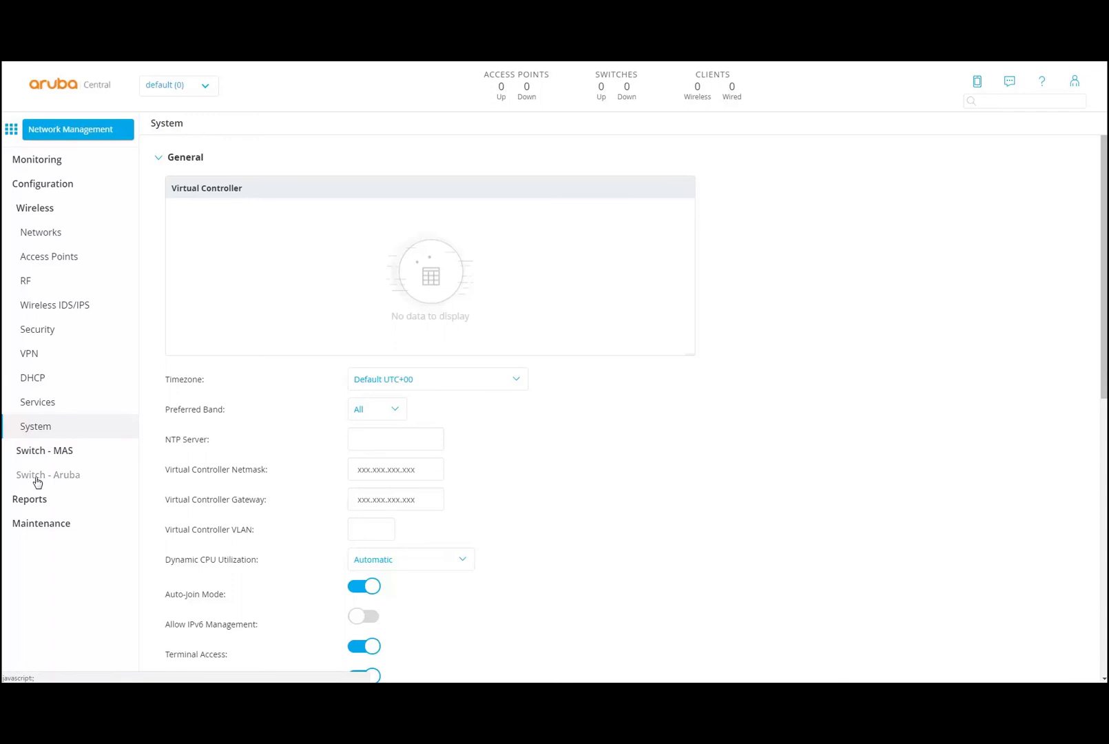
# - View the Switch - Aruba port list, cancel an edit of port 1, and move to VLANs
pyautogui.click(37, 482)
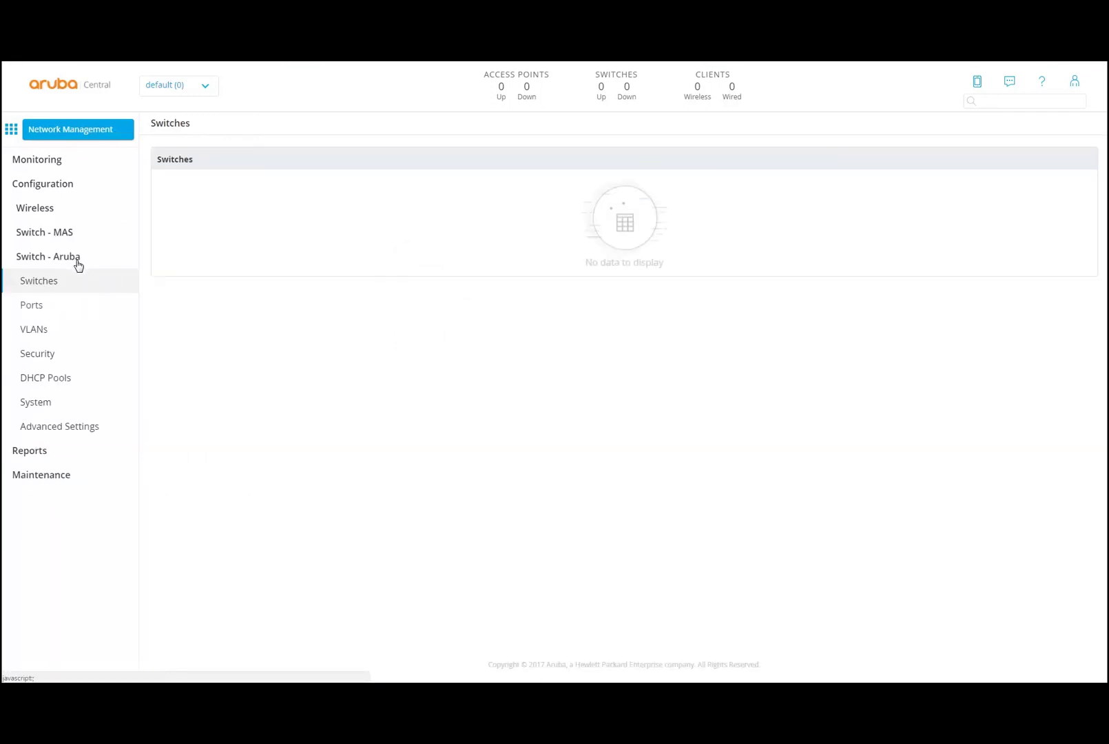
pyautogui.click(37, 308)
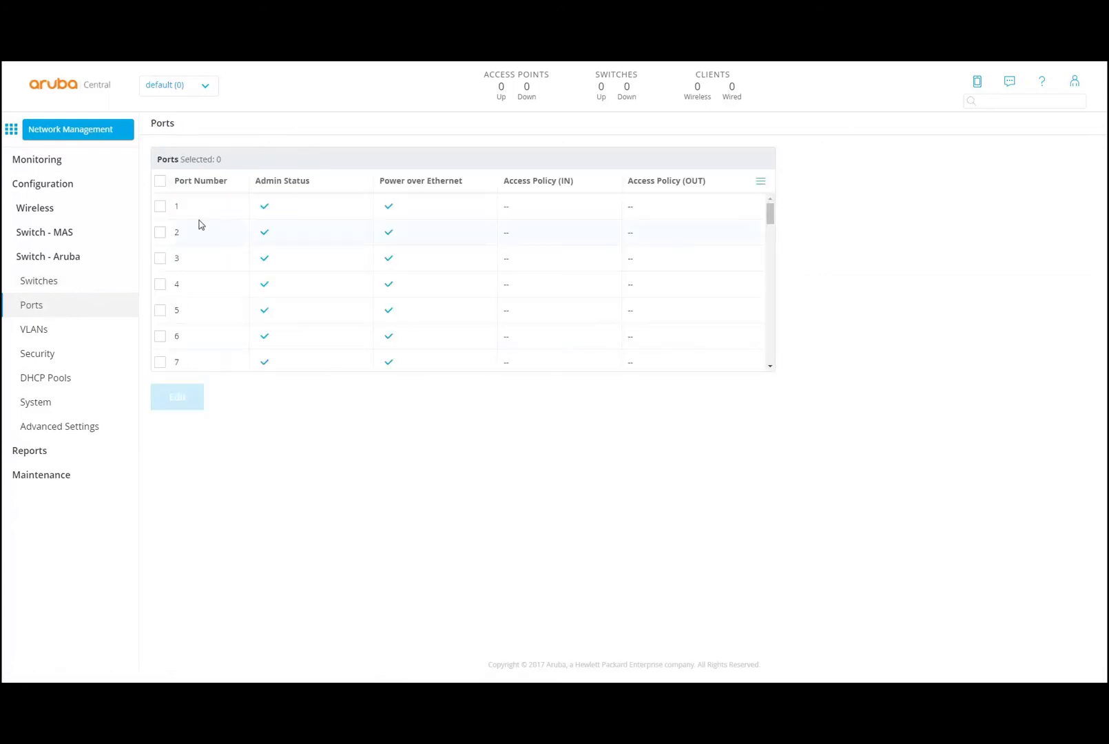
pyautogui.click(159, 208)
pyautogui.click(177, 397)
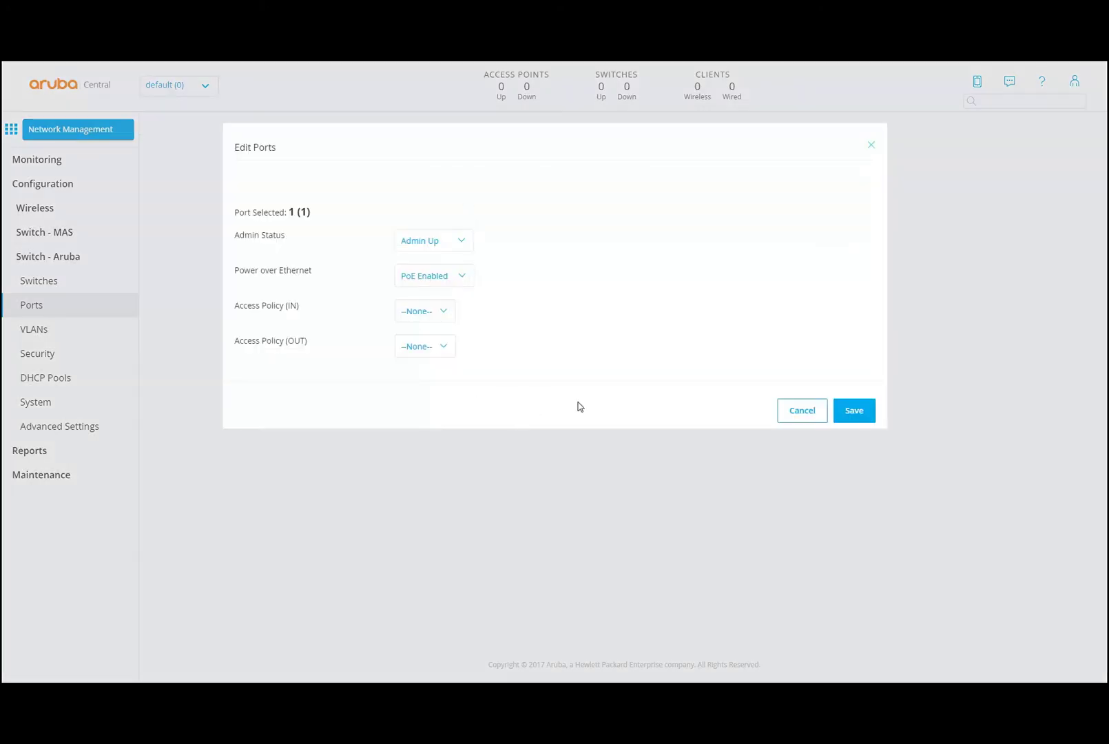
pyautogui.click(800, 412)
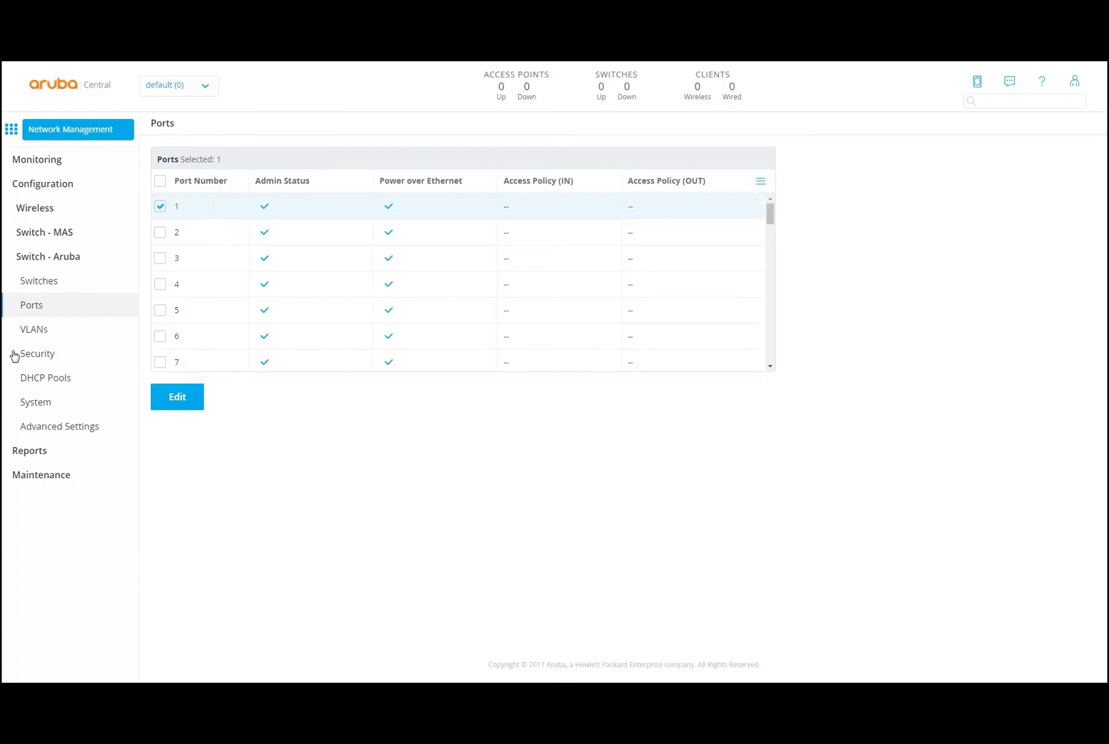
pyautogui.click(34, 331)
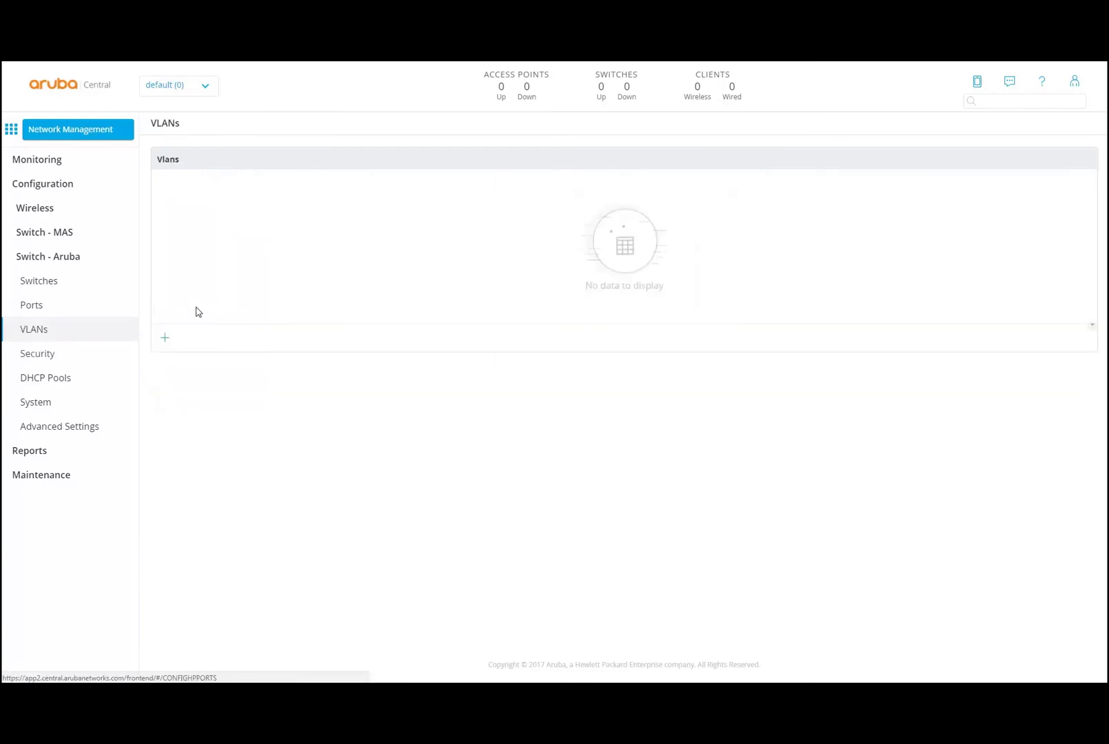
# - Check the port mode choices in a new VLAN dialog, cancel it, and go to switch Security
pyautogui.click(164, 233)
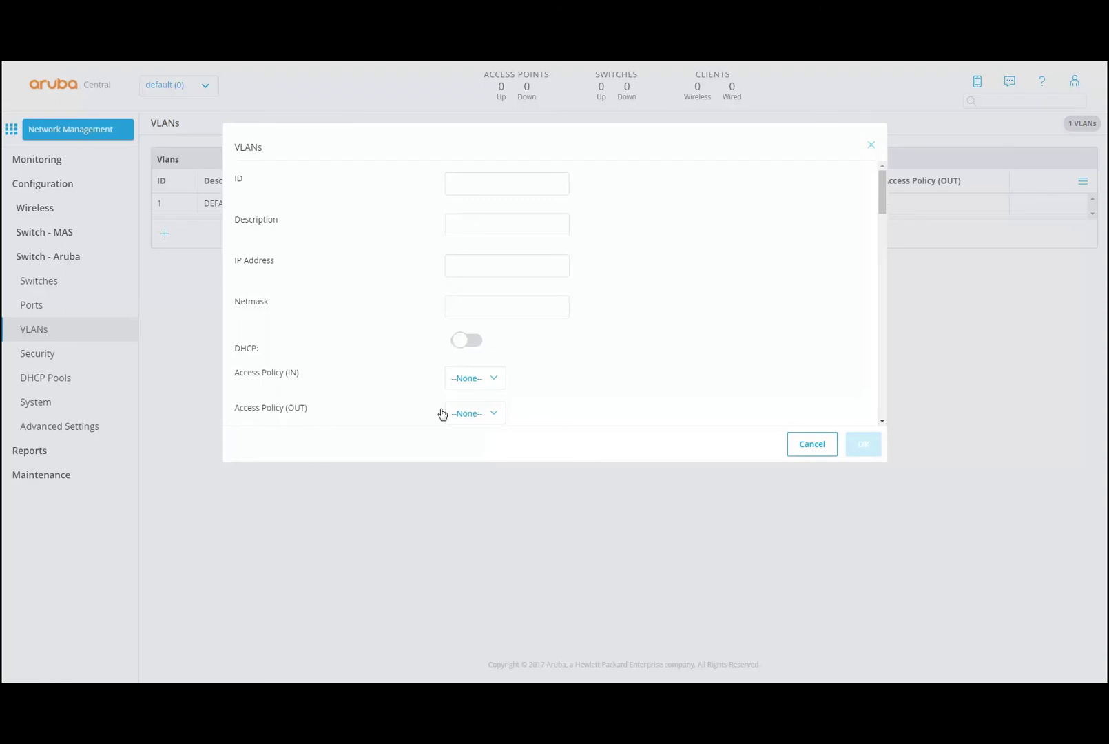
pyautogui.moveTo(882, 194); pyautogui.dragTo(883, 246)
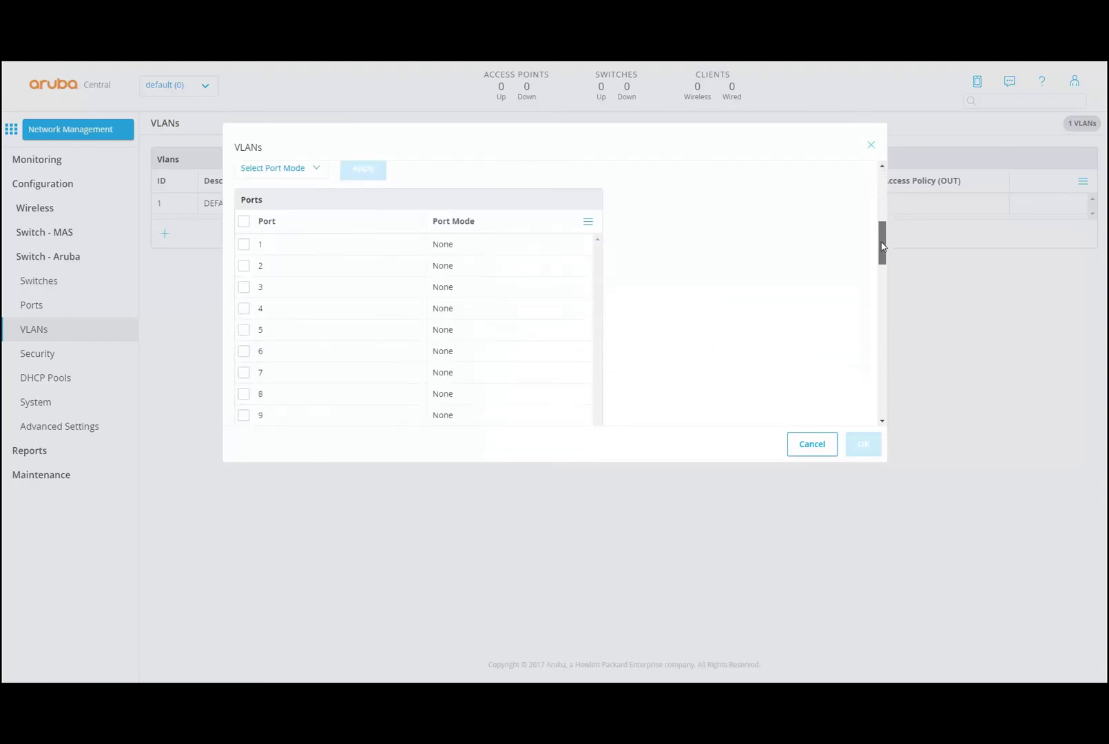
pyautogui.scroll(1, 413, 197)
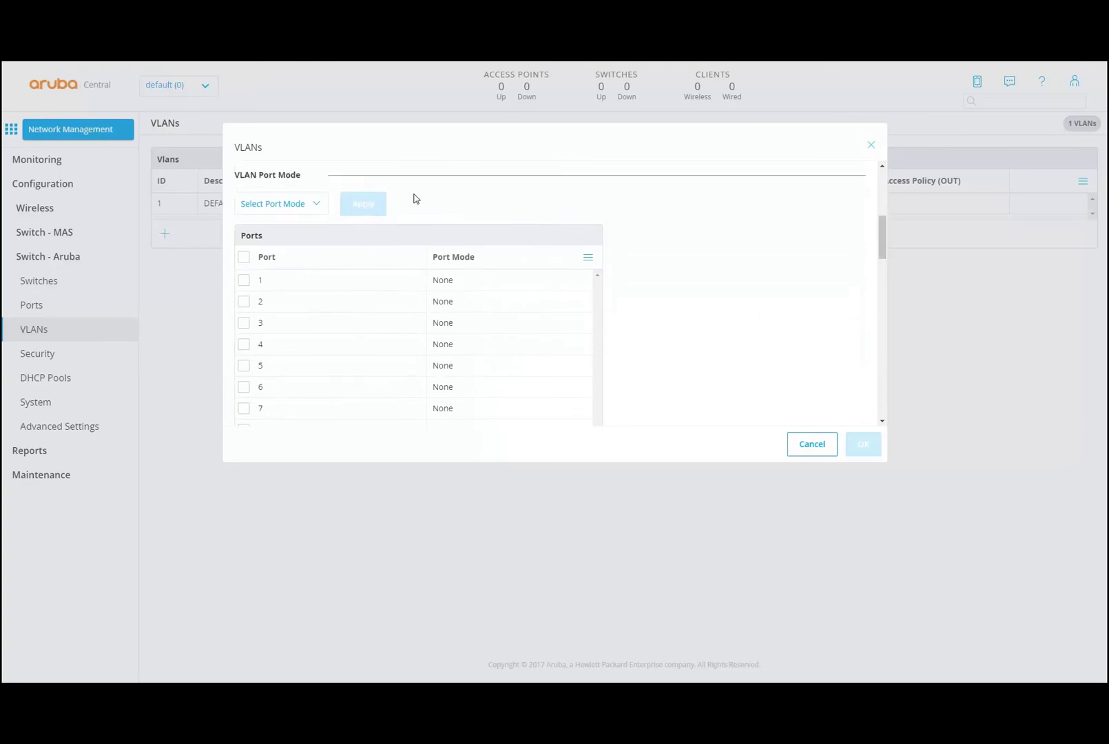
pyautogui.click(320, 207)
pyautogui.click(555, 216)
pyautogui.click(810, 449)
pyautogui.click(36, 358)
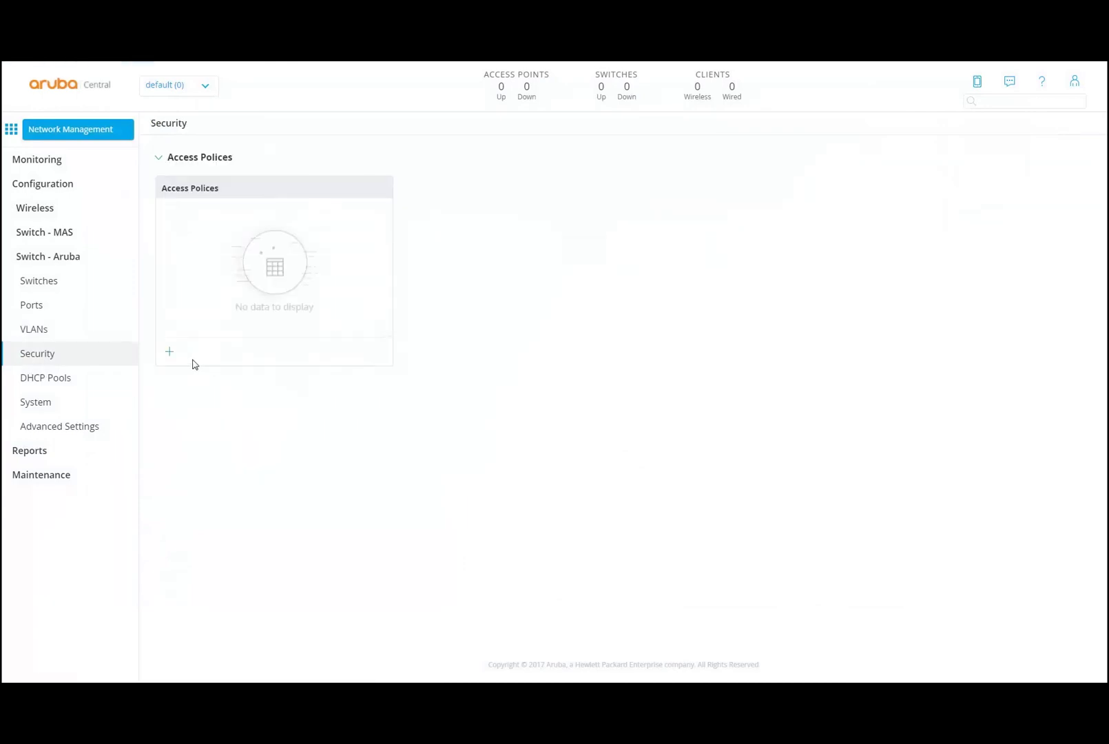
# - Cancel a new access policy, then visit DHCP Pools, System and Advanced Settings for CLI snippets
pyautogui.click(170, 353)
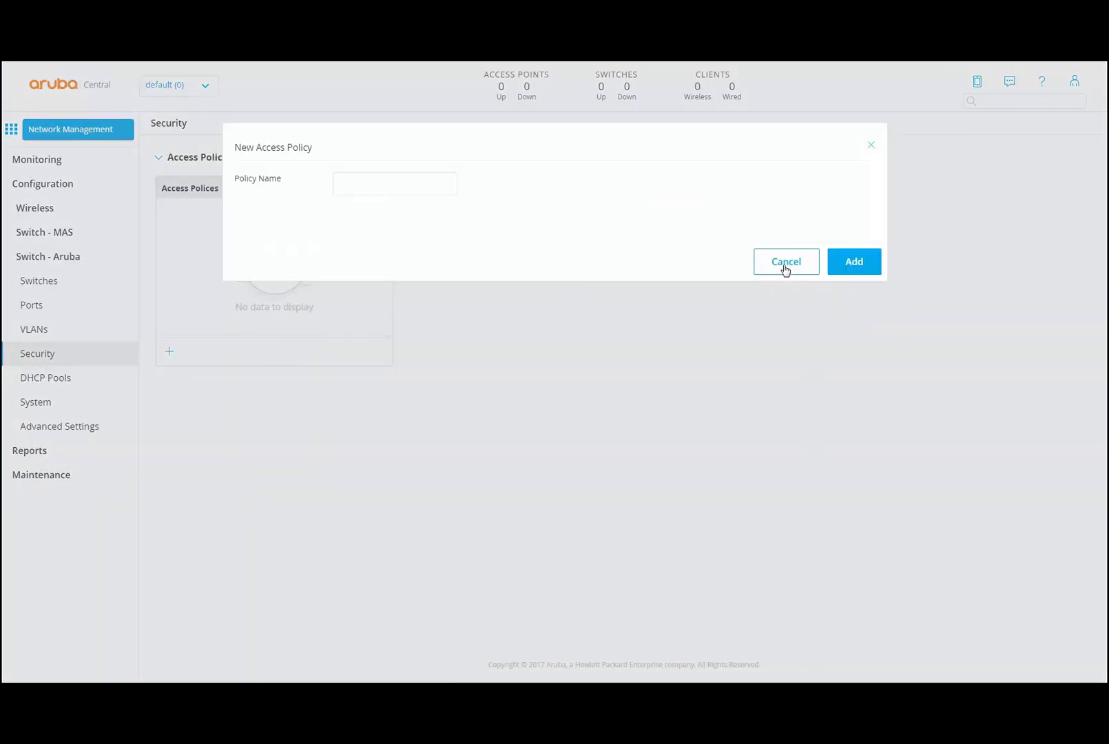
pyautogui.click(784, 268)
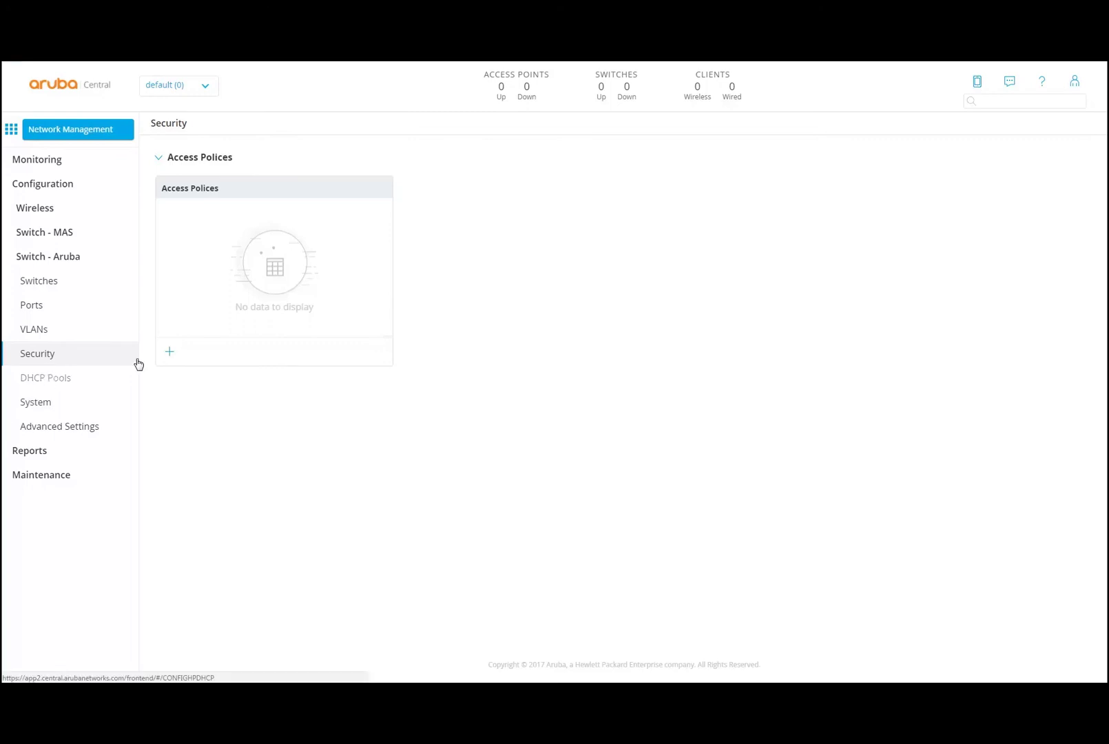
pyautogui.click(53, 377)
pyautogui.click(36, 404)
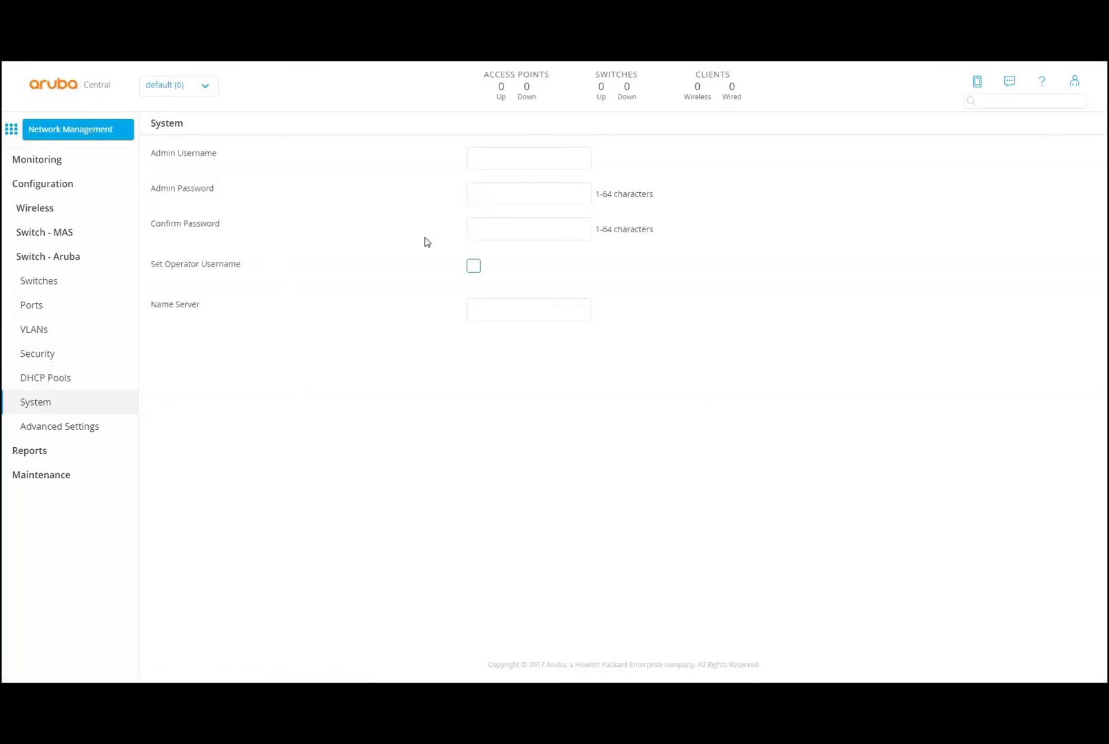
pyautogui.click(81, 427)
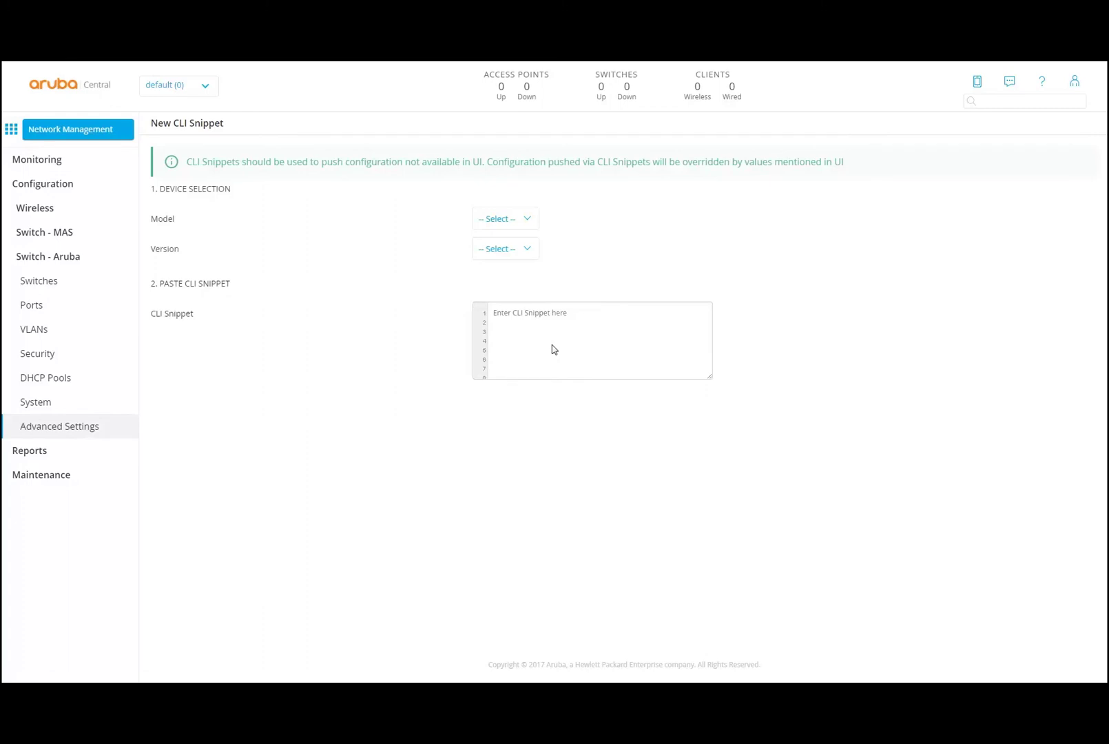
# - Check the switch Model and Version lists for a CLI snippet without choosing, then go to Reports
pyautogui.click(515, 219)
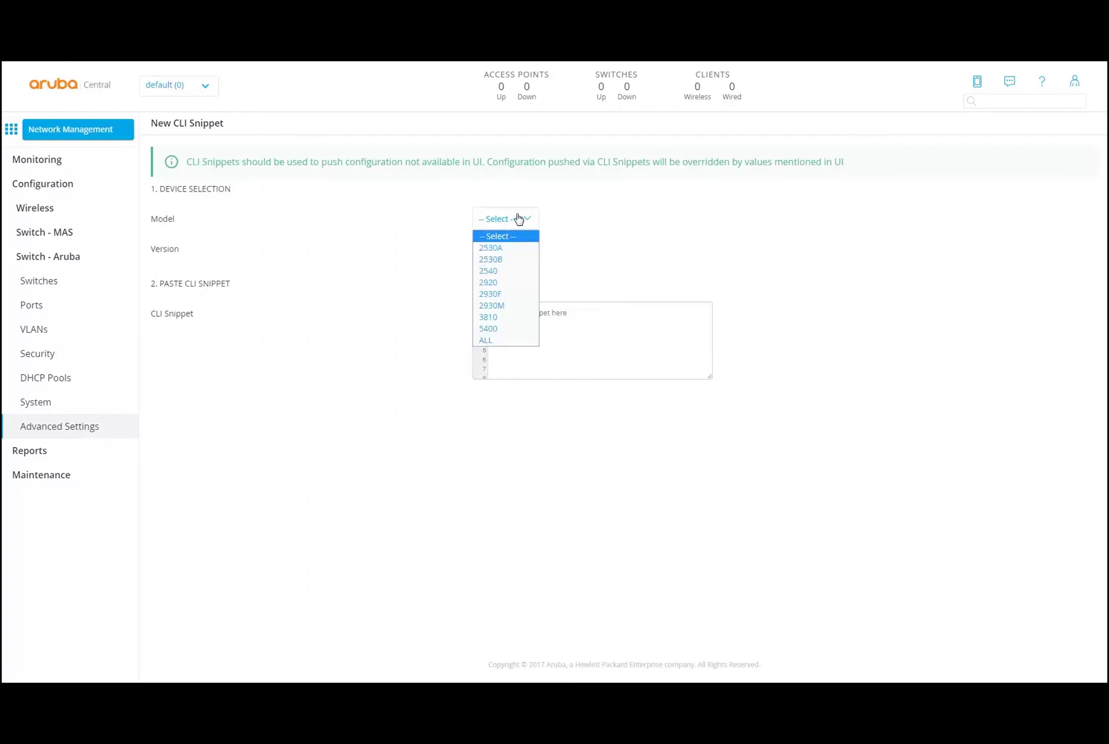
pyautogui.click(681, 227)
pyautogui.click(516, 250)
pyautogui.click(657, 247)
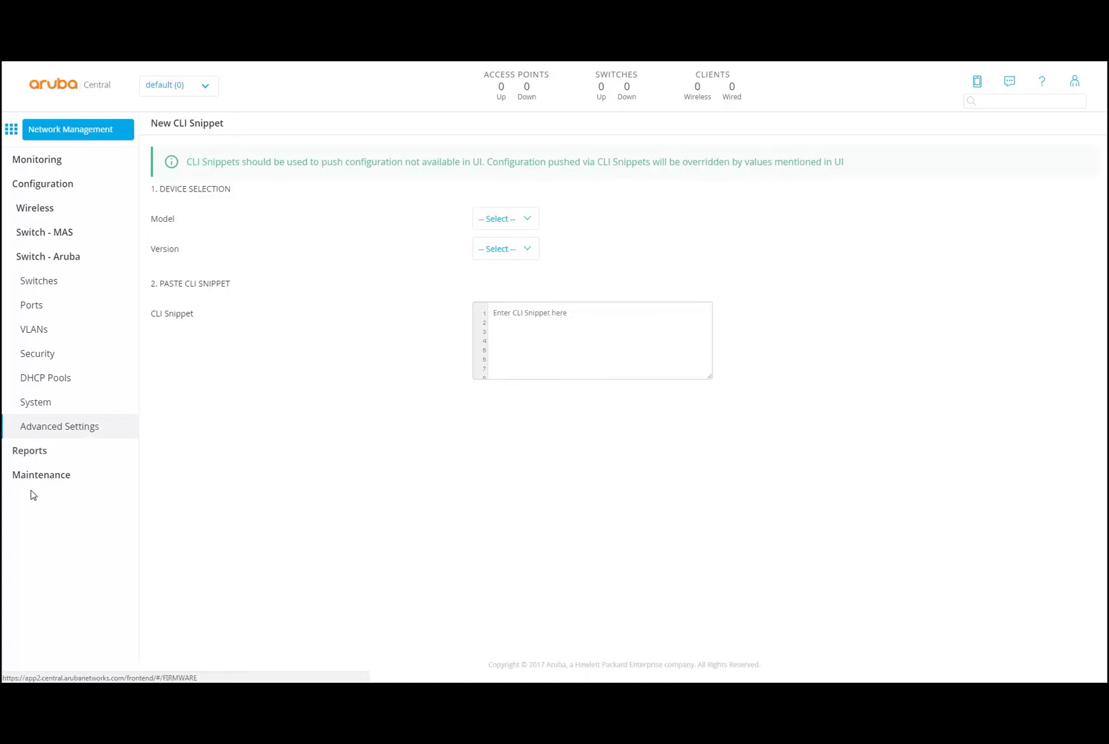
pyautogui.click(23, 449)
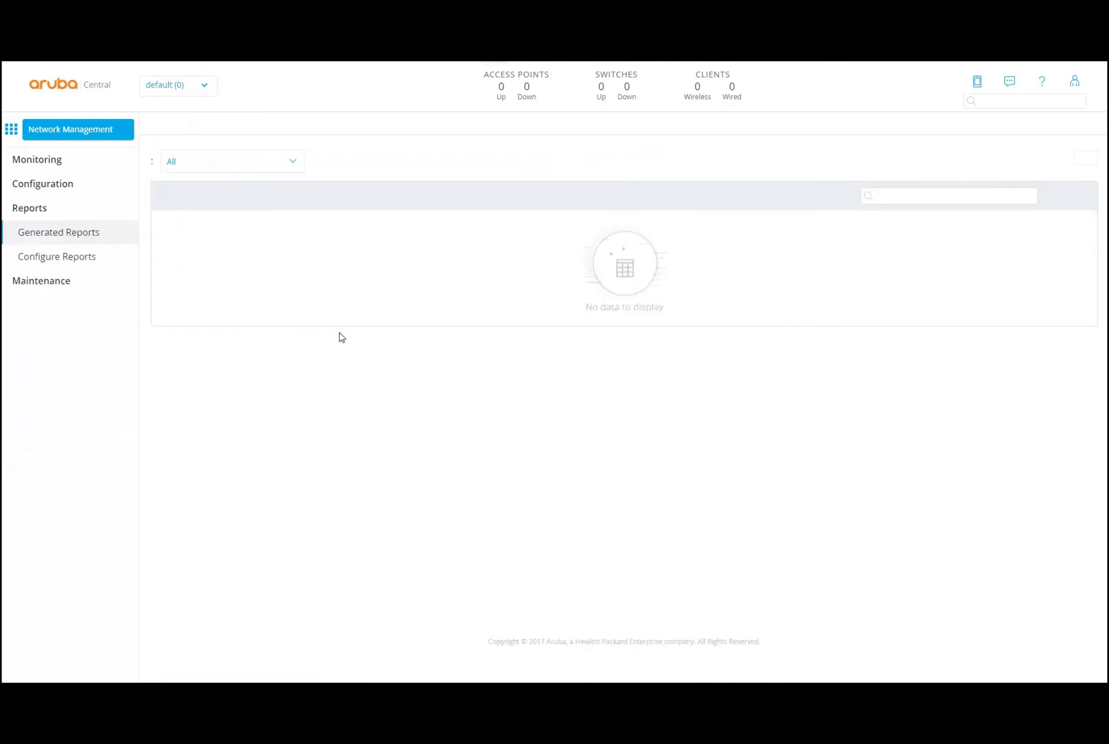
# - In Configure Reports, filter the report list to the Network type
pyautogui.click(349, 164)
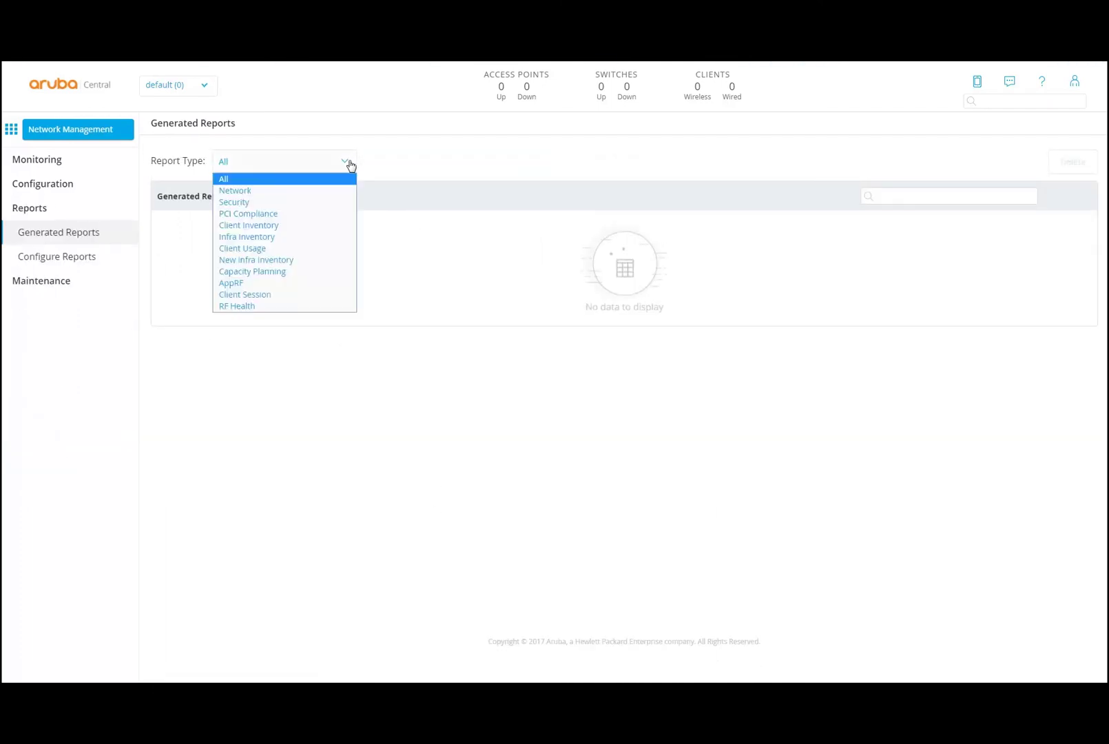
pyautogui.click(309, 367)
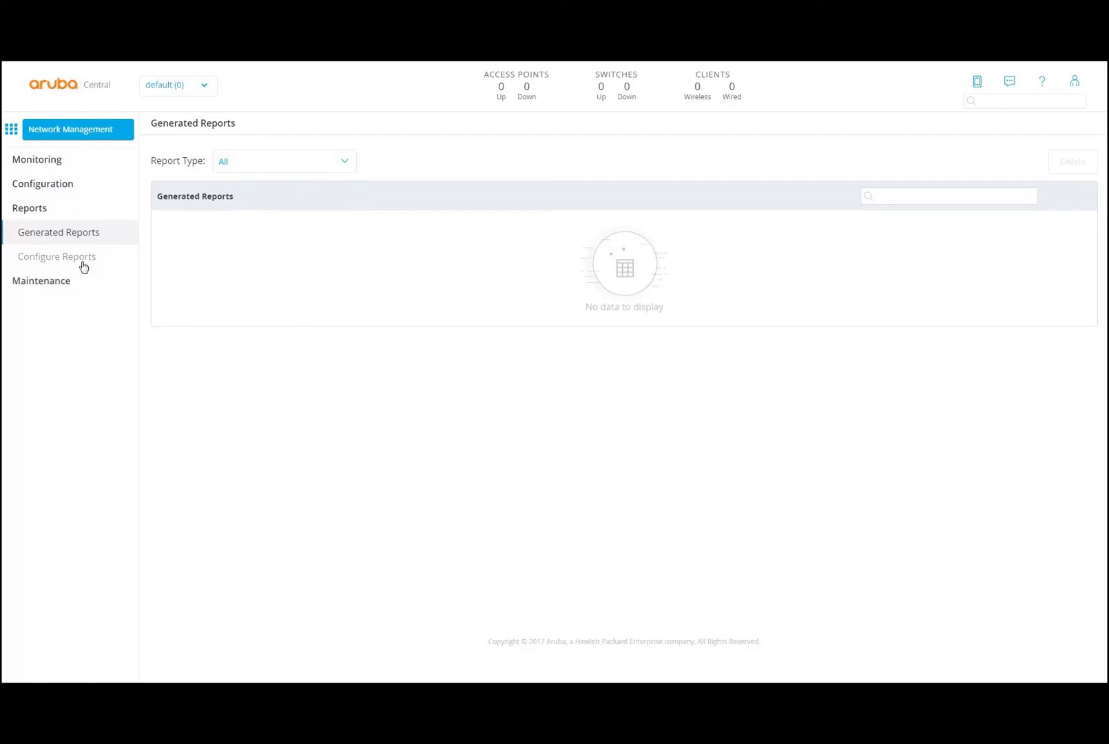
pyautogui.click(81, 264)
pyautogui.click(345, 160)
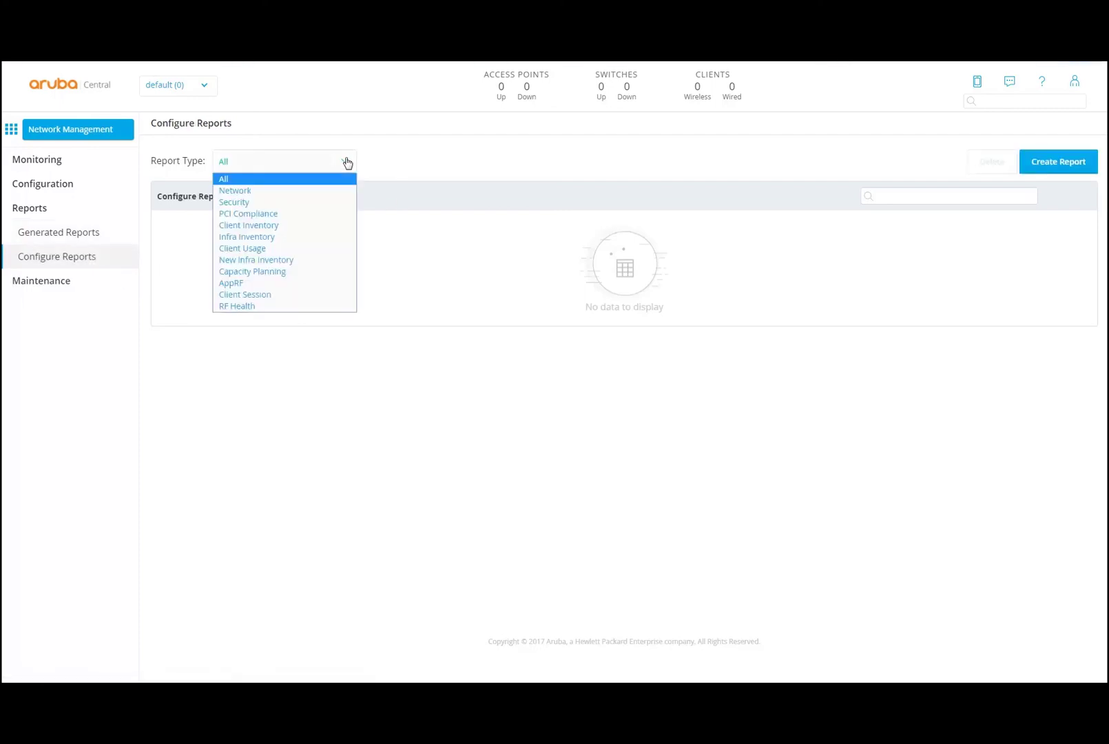
pyautogui.click(325, 191)
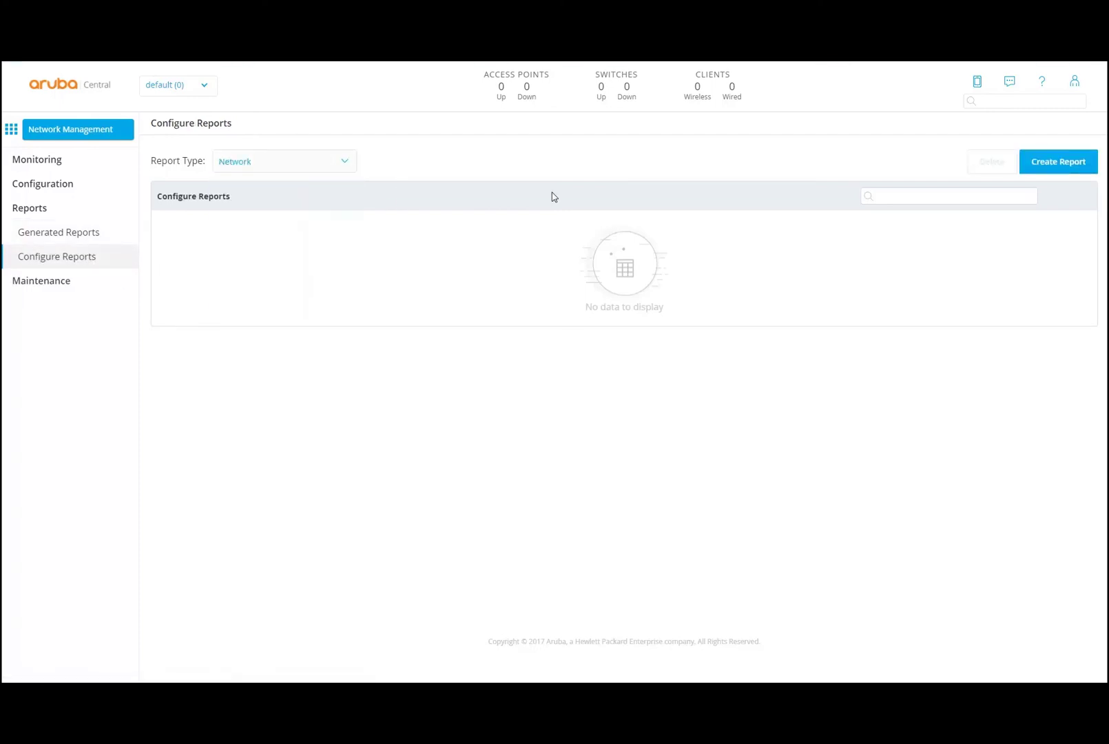
# - Draft a Network report for Last day, try scheduling it, abandon it, and open Maintenance Firmware
pyautogui.click(1040, 166)
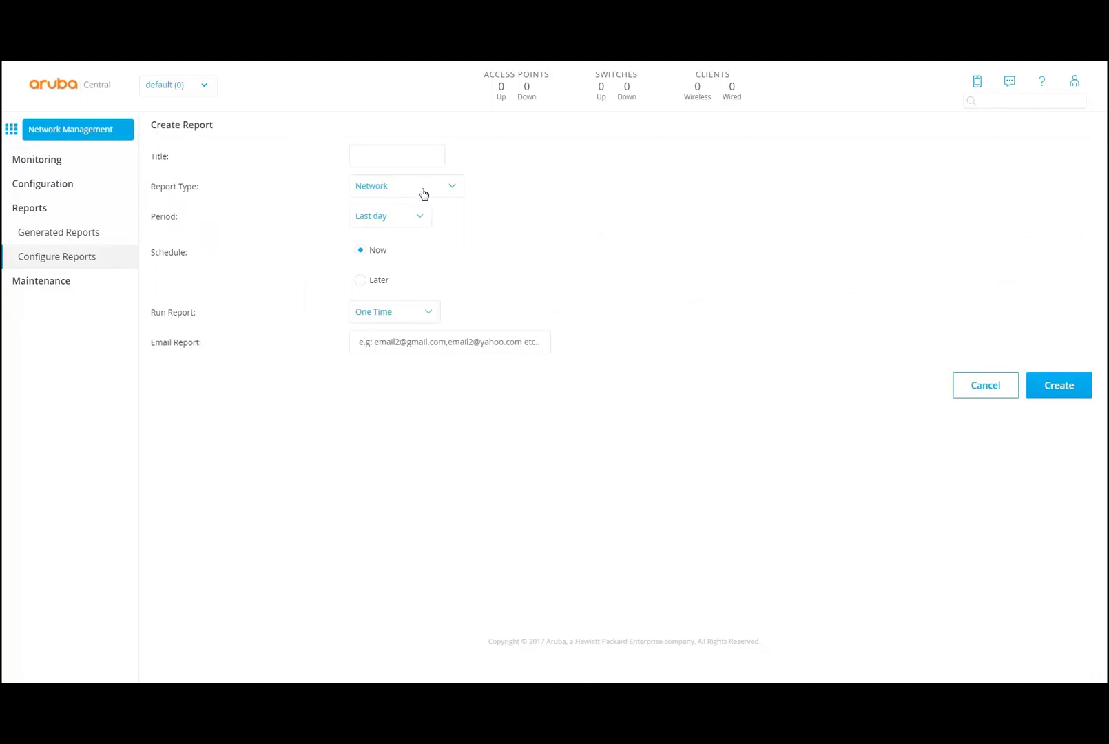
pyautogui.click(445, 191)
pyautogui.click(524, 235)
pyautogui.click(419, 220)
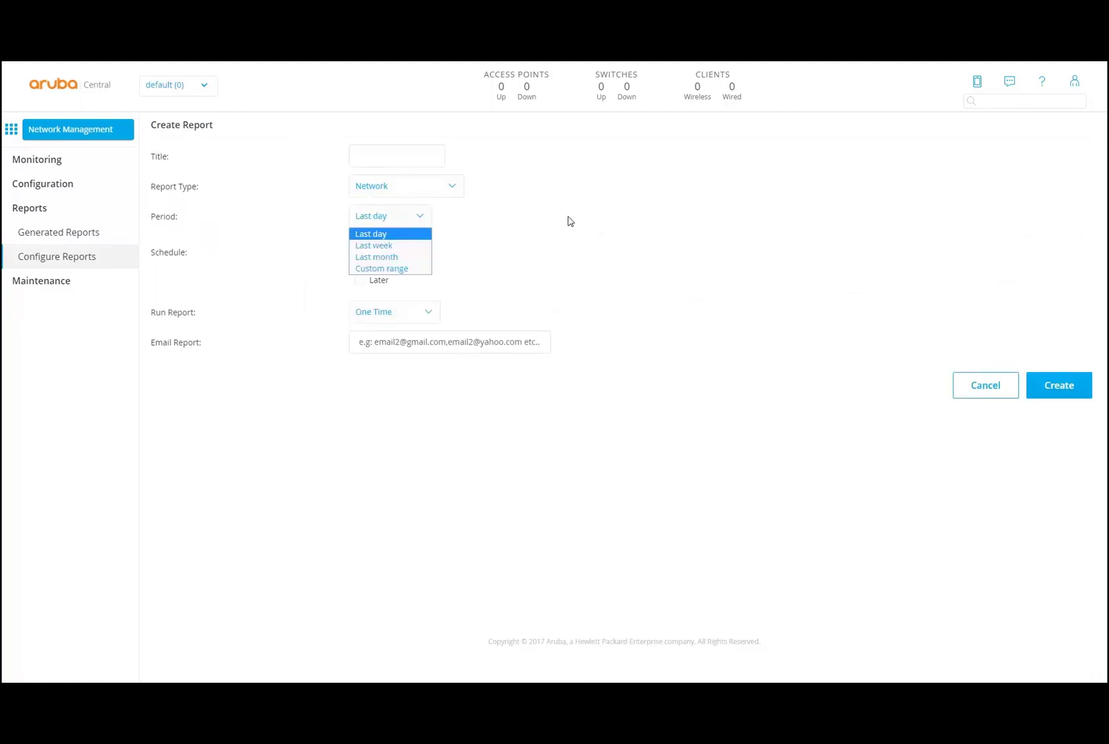
pyautogui.click(546, 230)
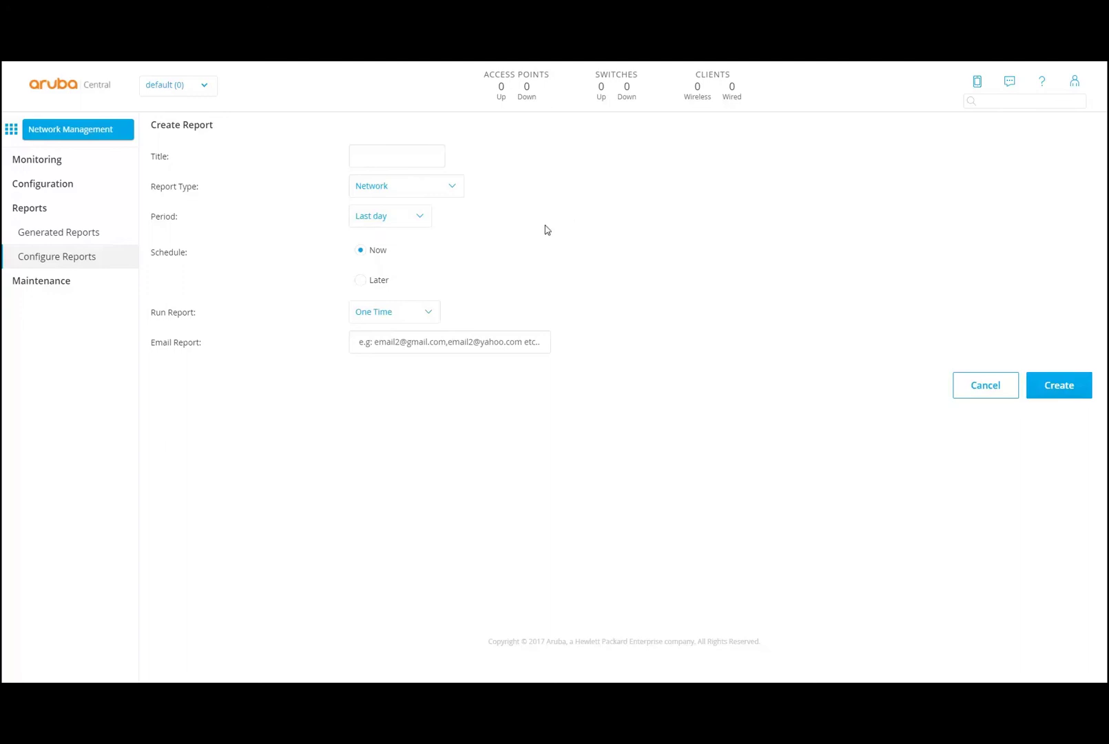
pyautogui.click(359, 283)
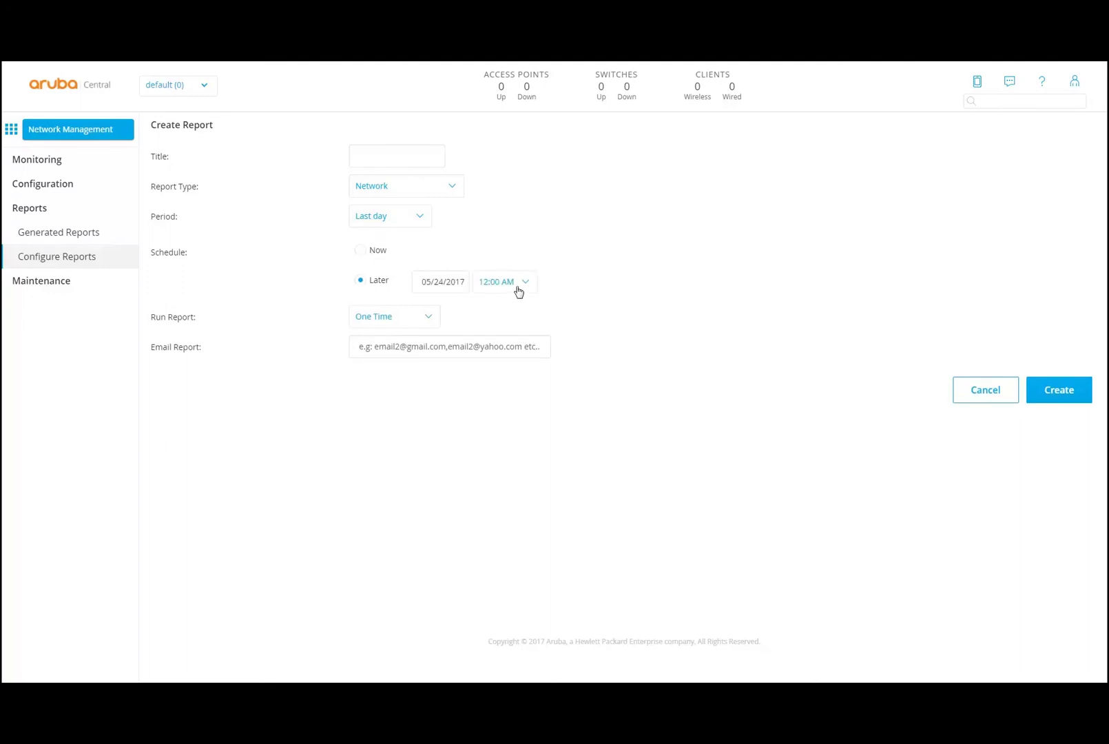
pyautogui.click(364, 252)
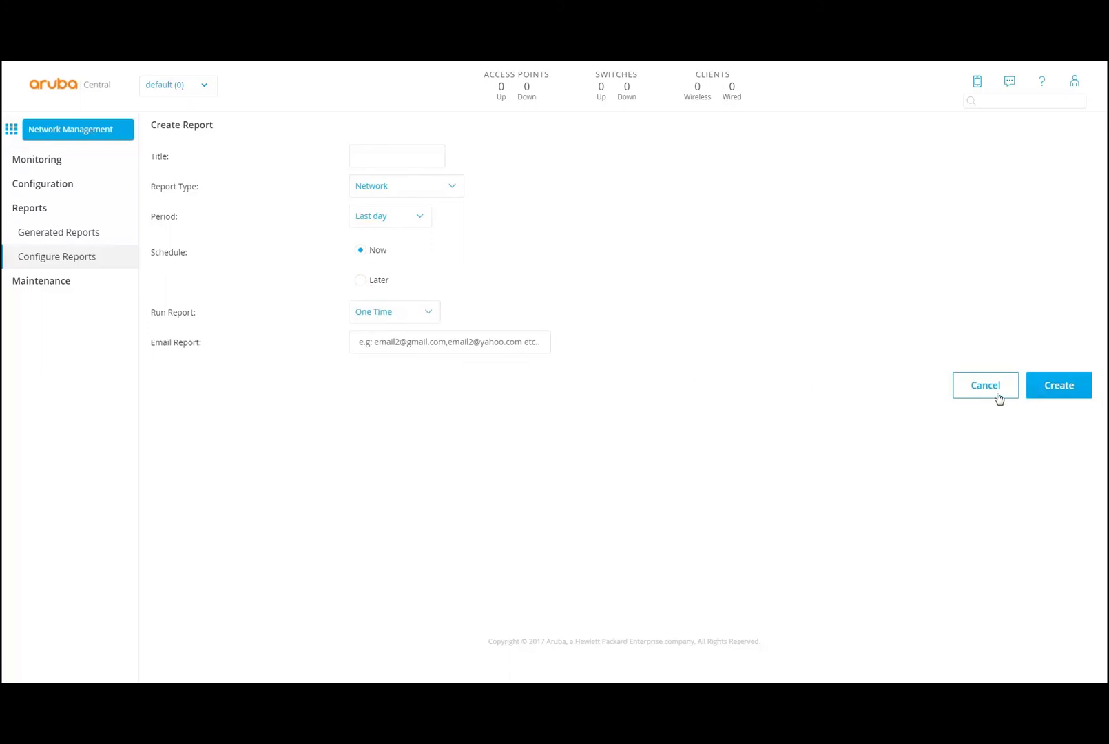
pyautogui.click(995, 394)
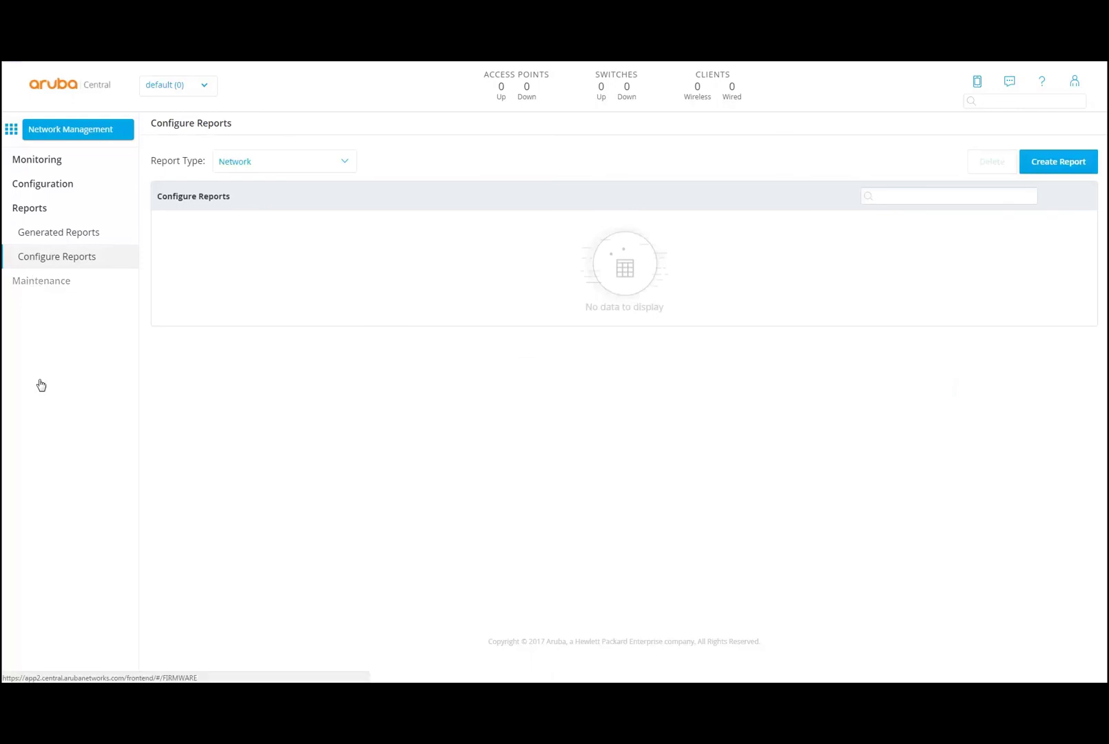
pyautogui.click(55, 281)
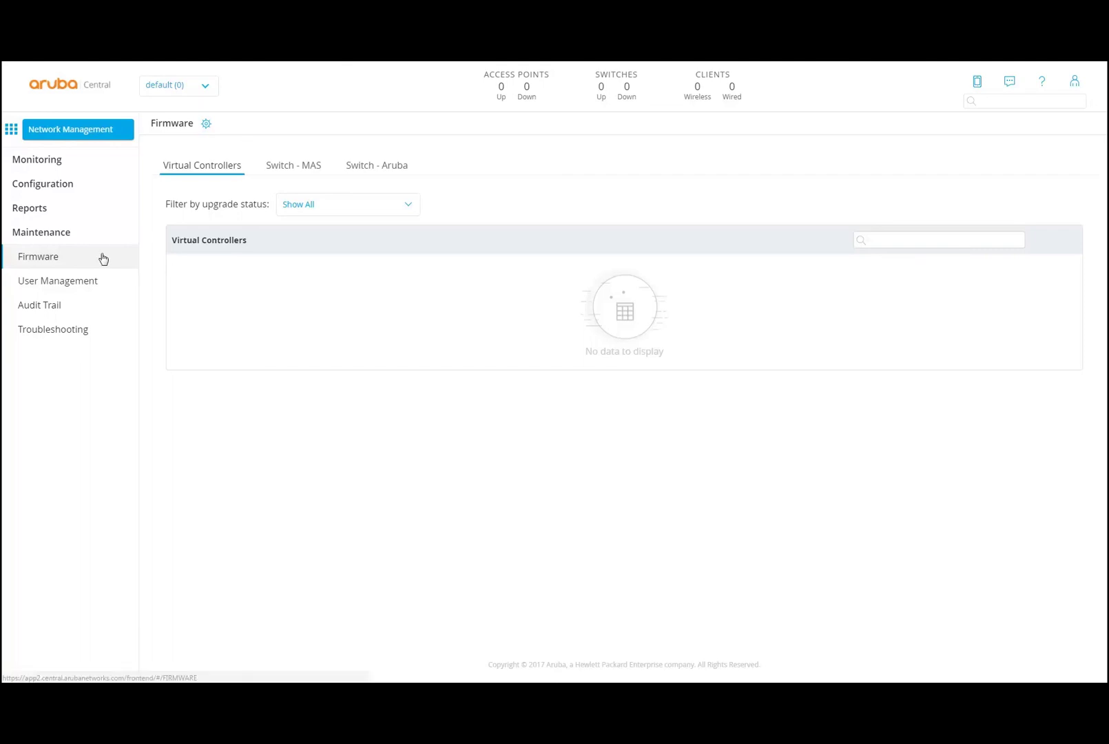
# - View the User Management page, then the Troubleshooting page for access points
pyautogui.click(75, 288)
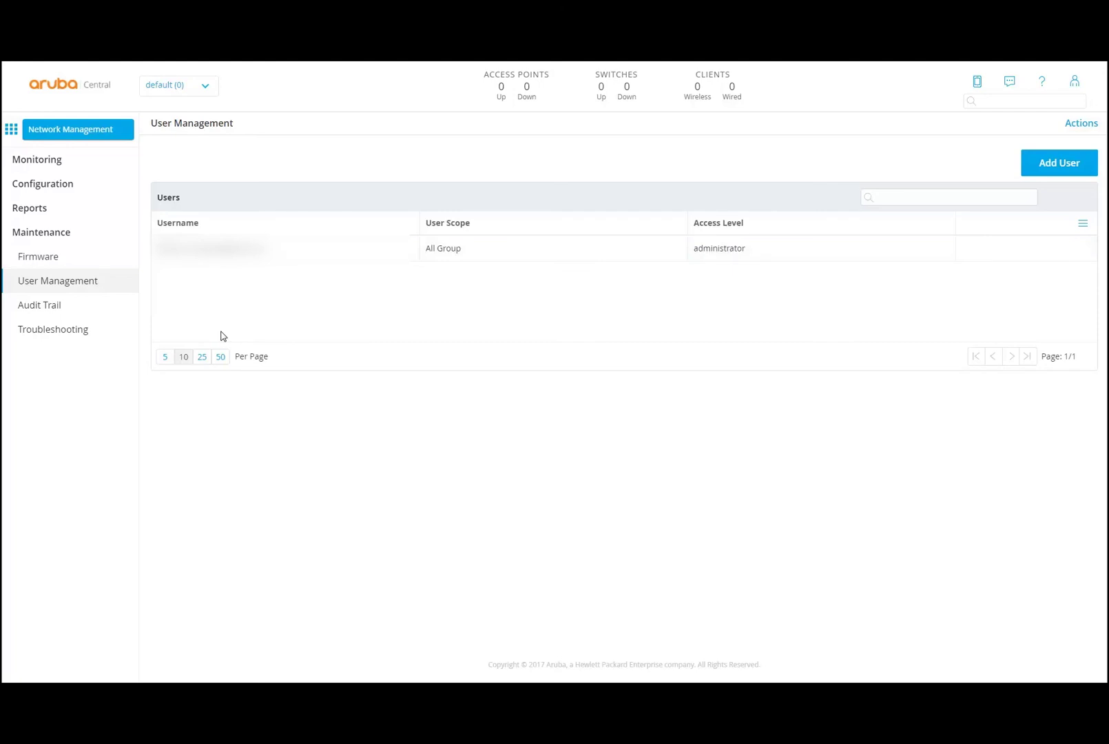
pyautogui.click(53, 329)
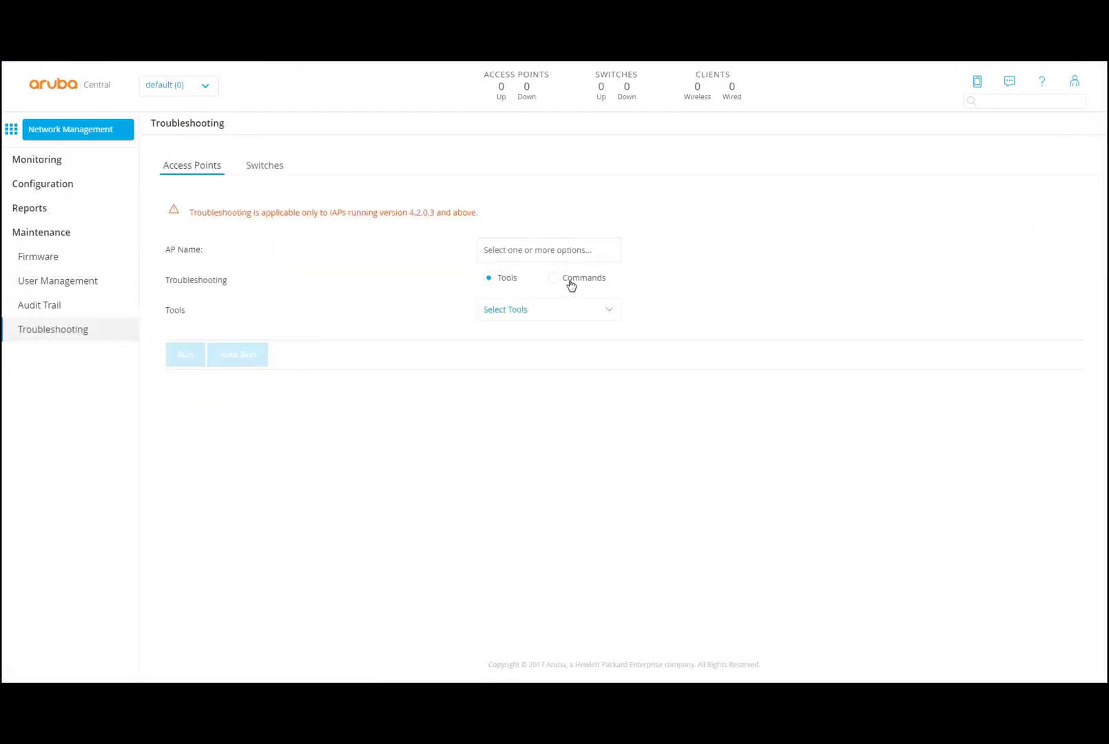
# - Switch access point troubleshooting from Tools to Commands and pick the Security category
pyautogui.click(594, 311)
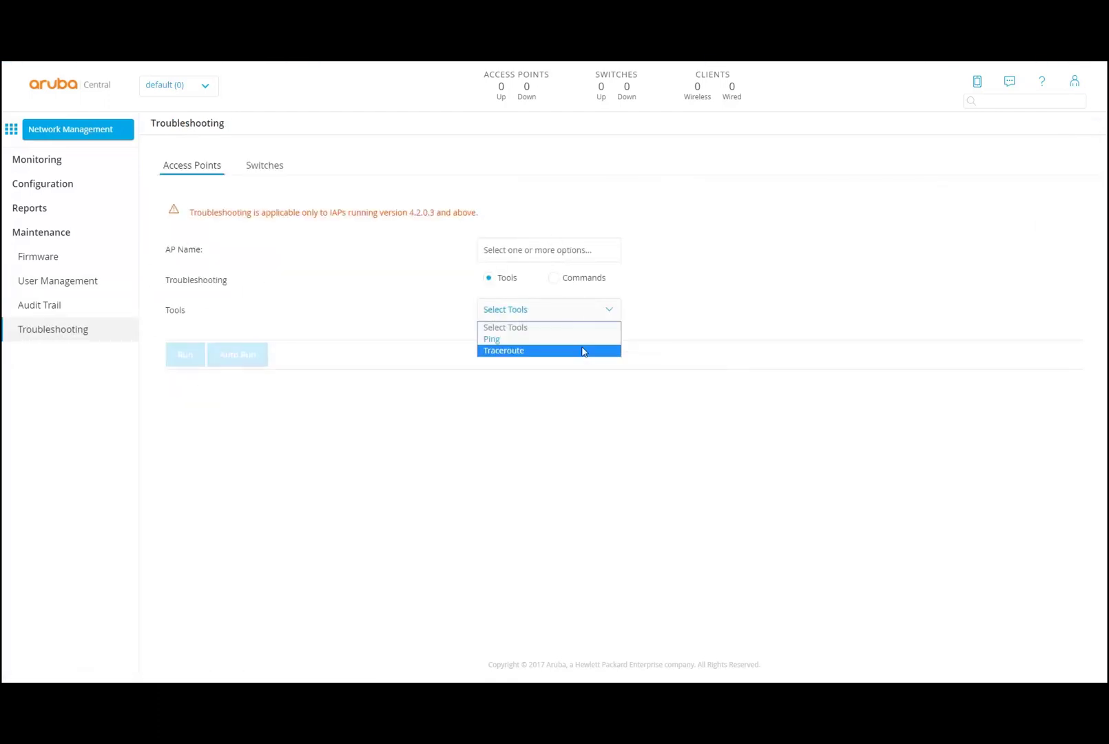
pyautogui.click(574, 314)
pyautogui.click(554, 278)
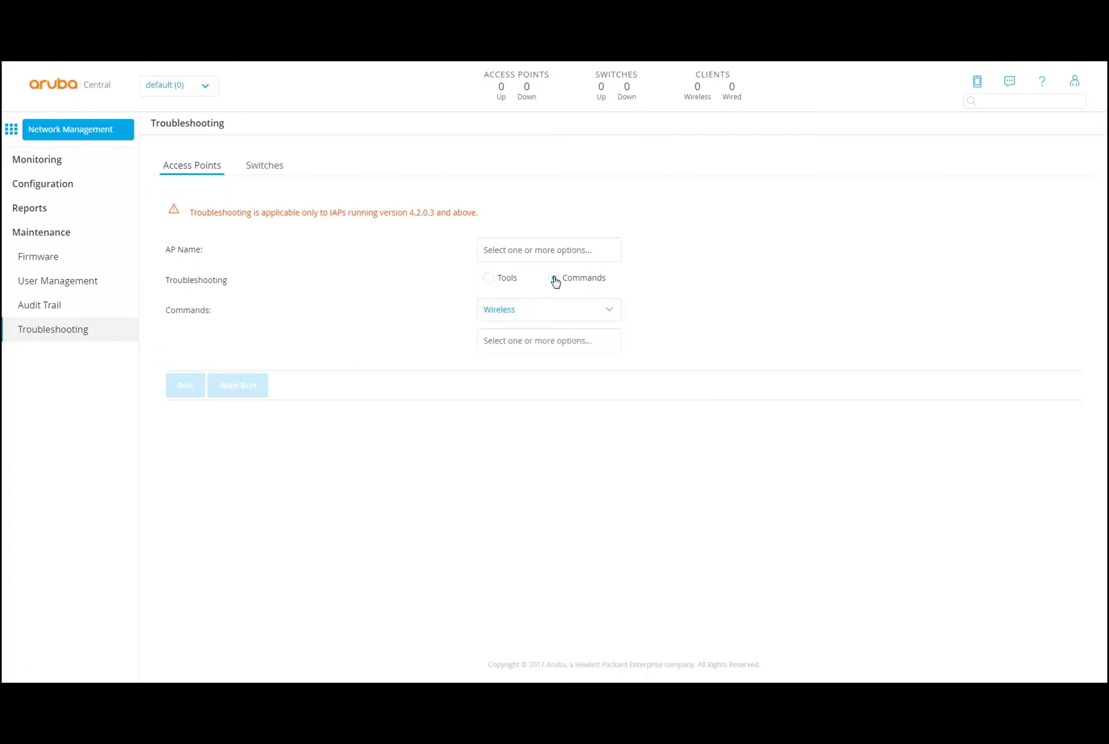
pyautogui.click(599, 311)
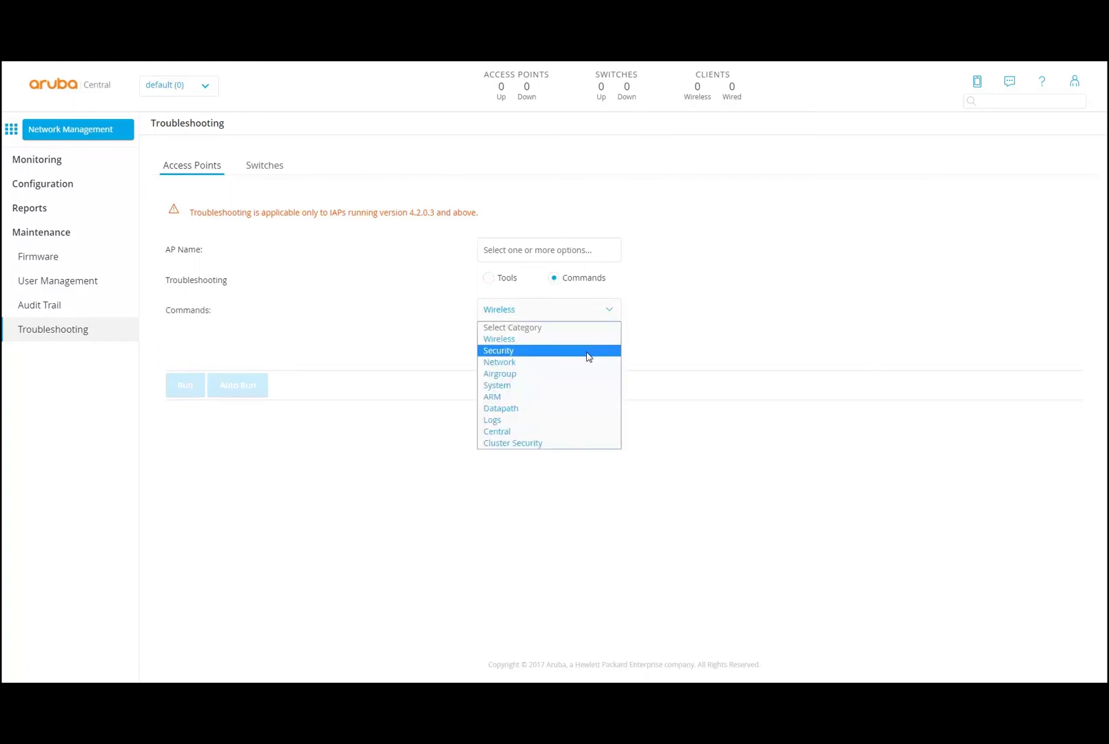
pyautogui.click(668, 331)
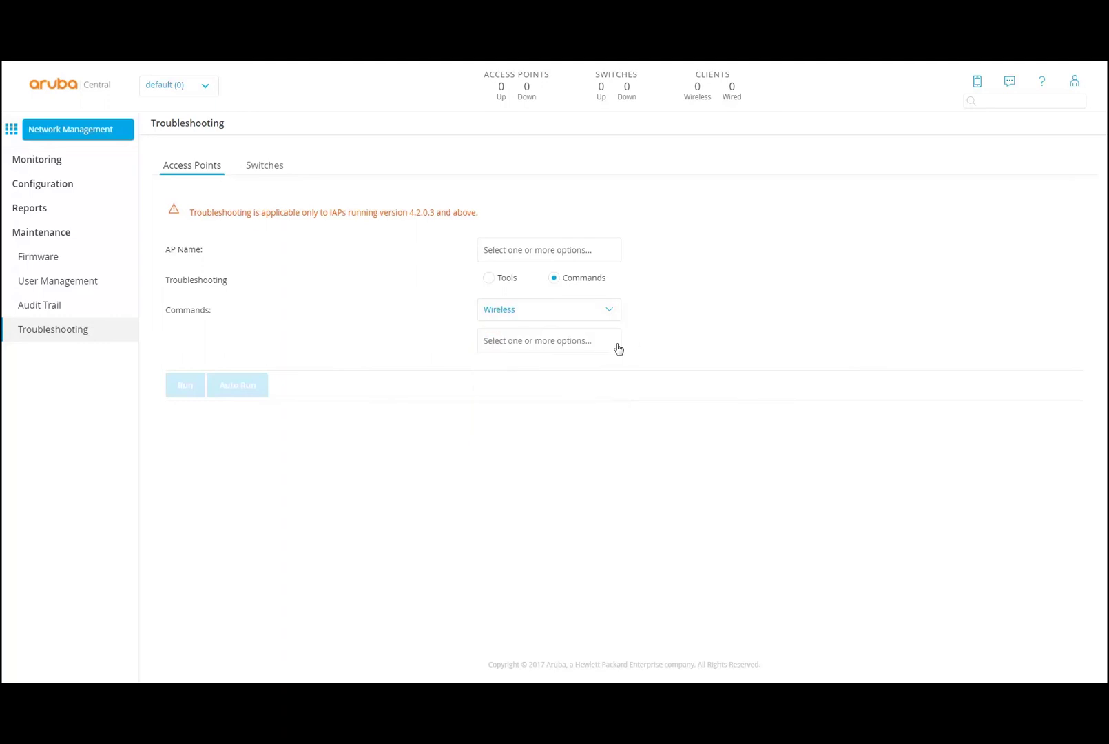
pyautogui.click(608, 313)
pyautogui.click(557, 352)
# - Set switch troubleshooting to Commands with Physical Connection, then return to Firmware
pyautogui.click(265, 166)
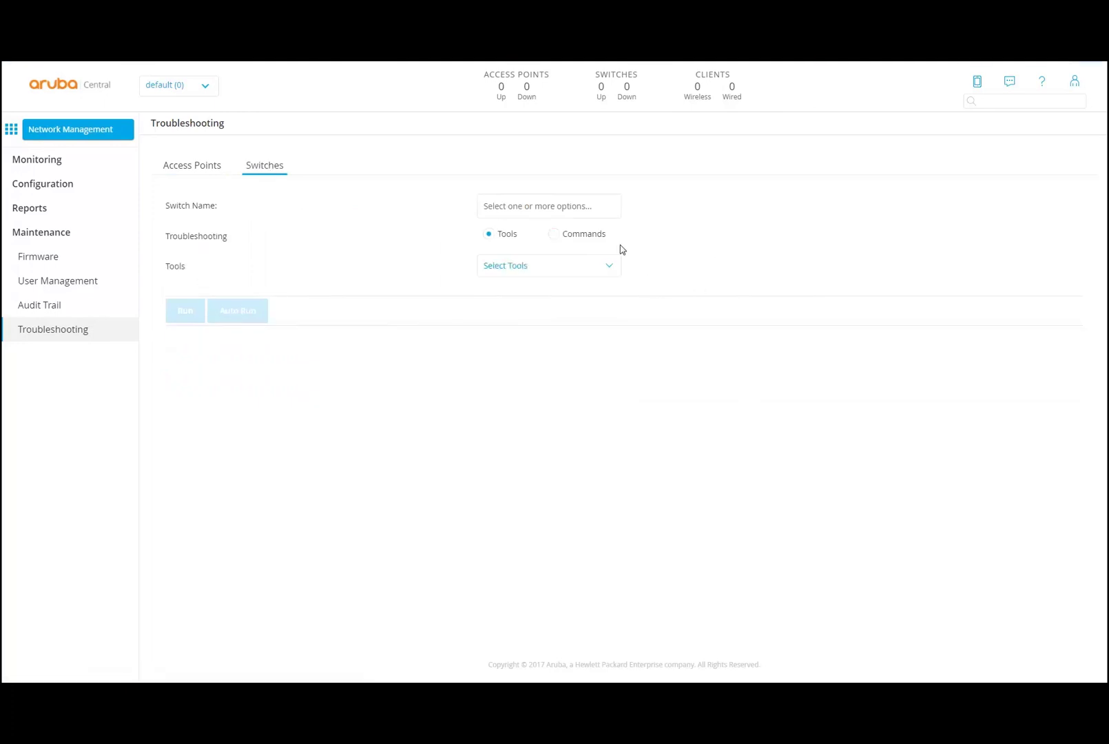
pyautogui.click(608, 266)
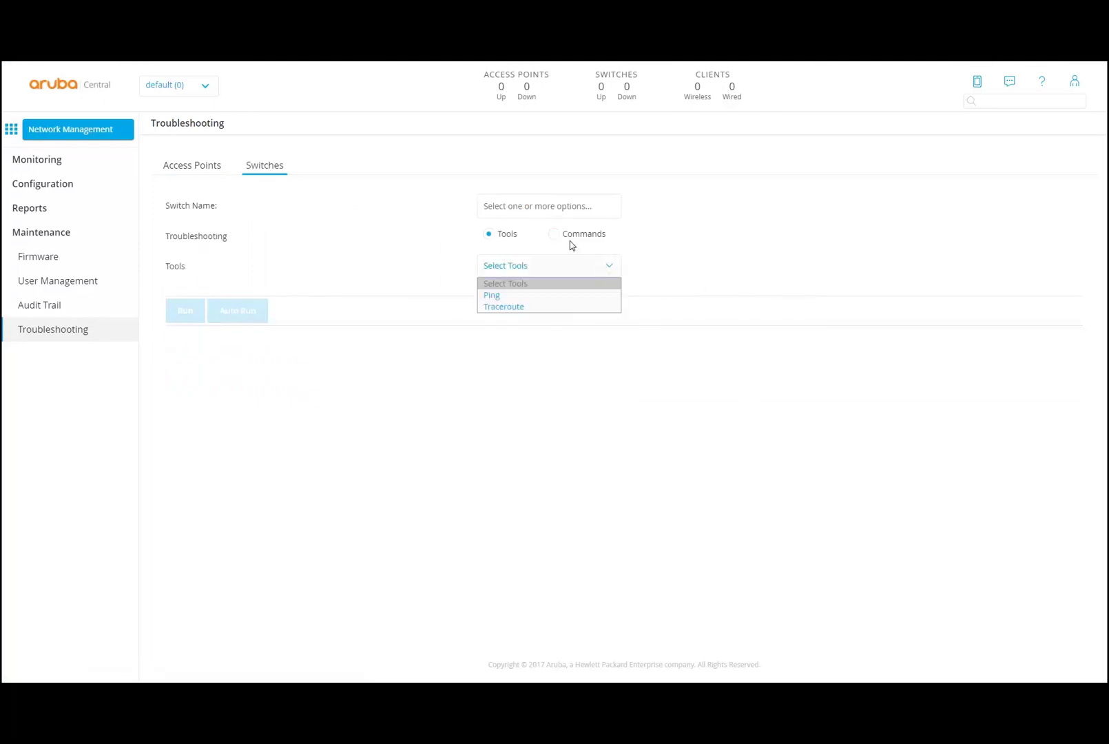
pyautogui.click(556, 236)
pyautogui.click(619, 269)
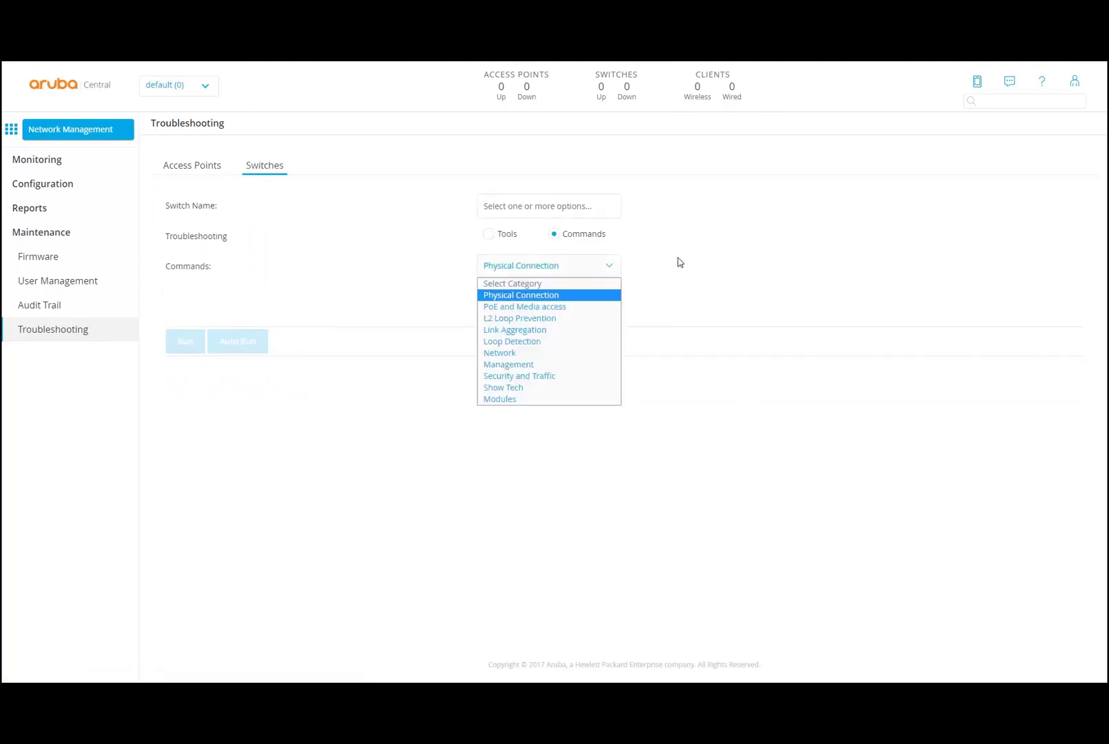
pyautogui.click(806, 279)
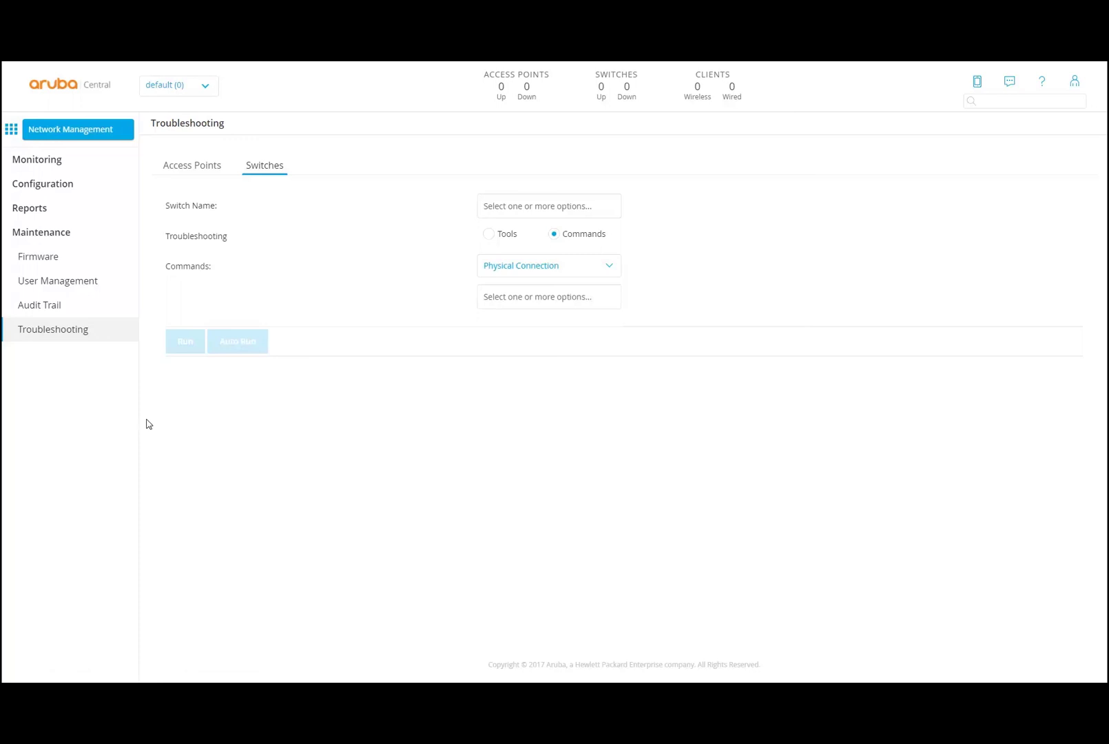
pyautogui.click(46, 262)
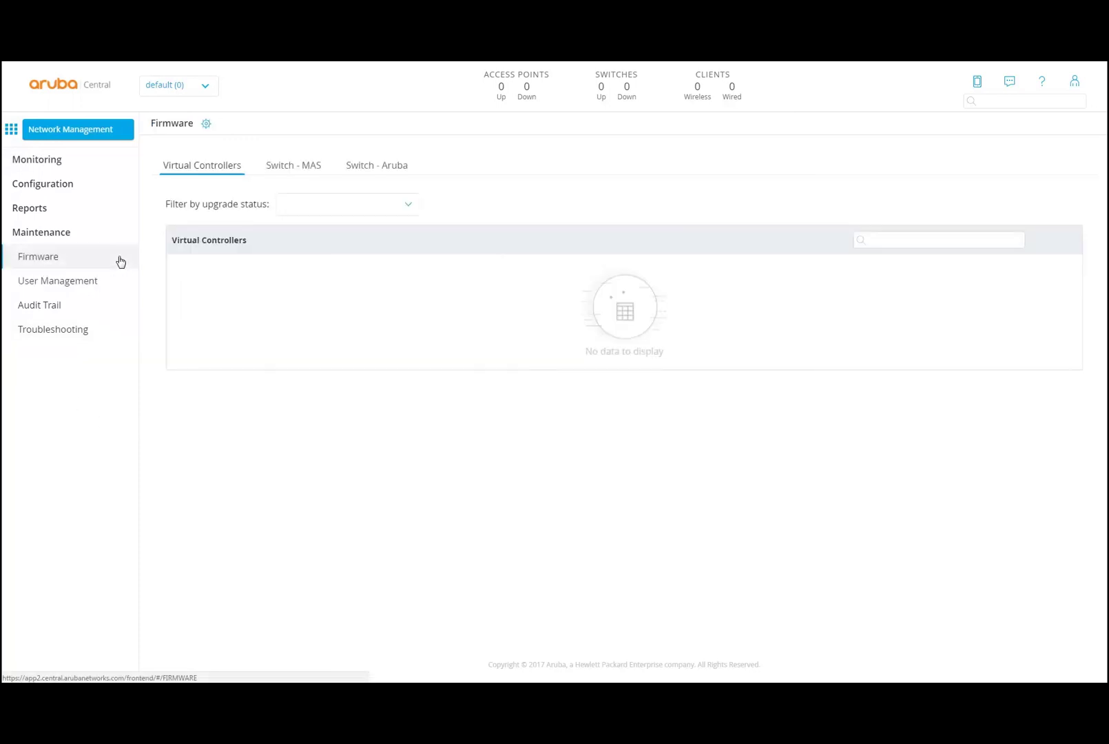
# - Browse the Firmware Compliance versions for Virtual Controllers, Switch-MAS and Switch-Aruba, leaving all at None
pyautogui.click(206, 124)
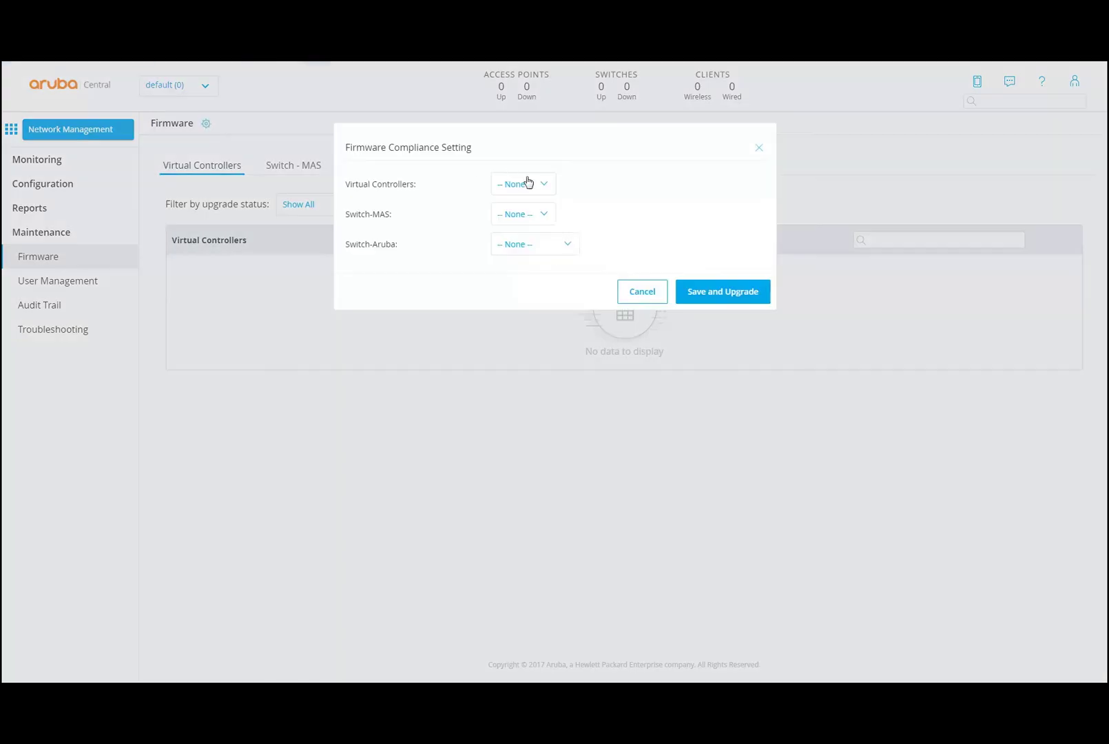
pyautogui.click(546, 189)
pyautogui.click(551, 217)
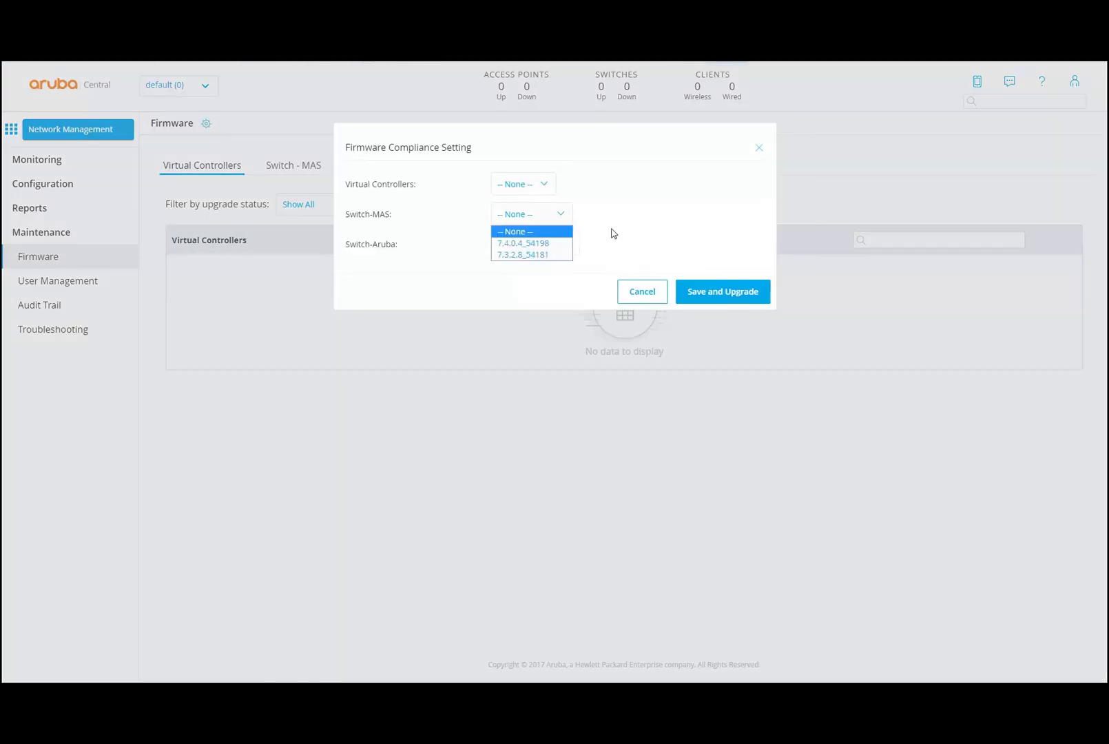
pyautogui.click(714, 216)
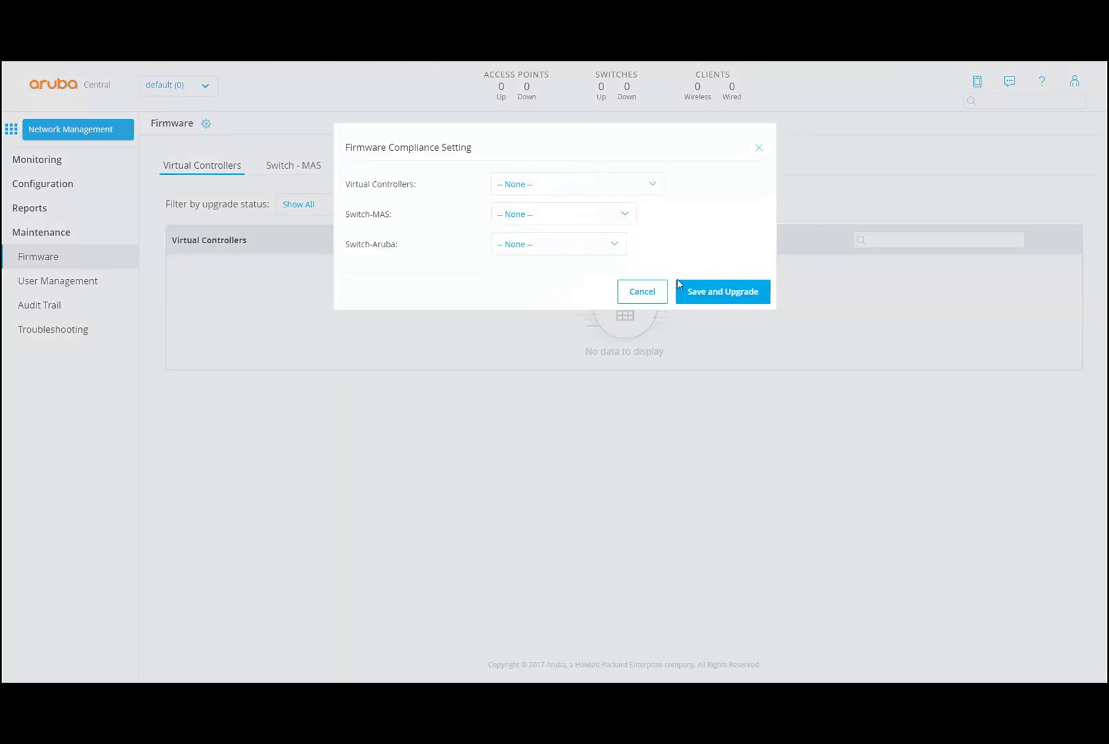
pyautogui.click(605, 246)
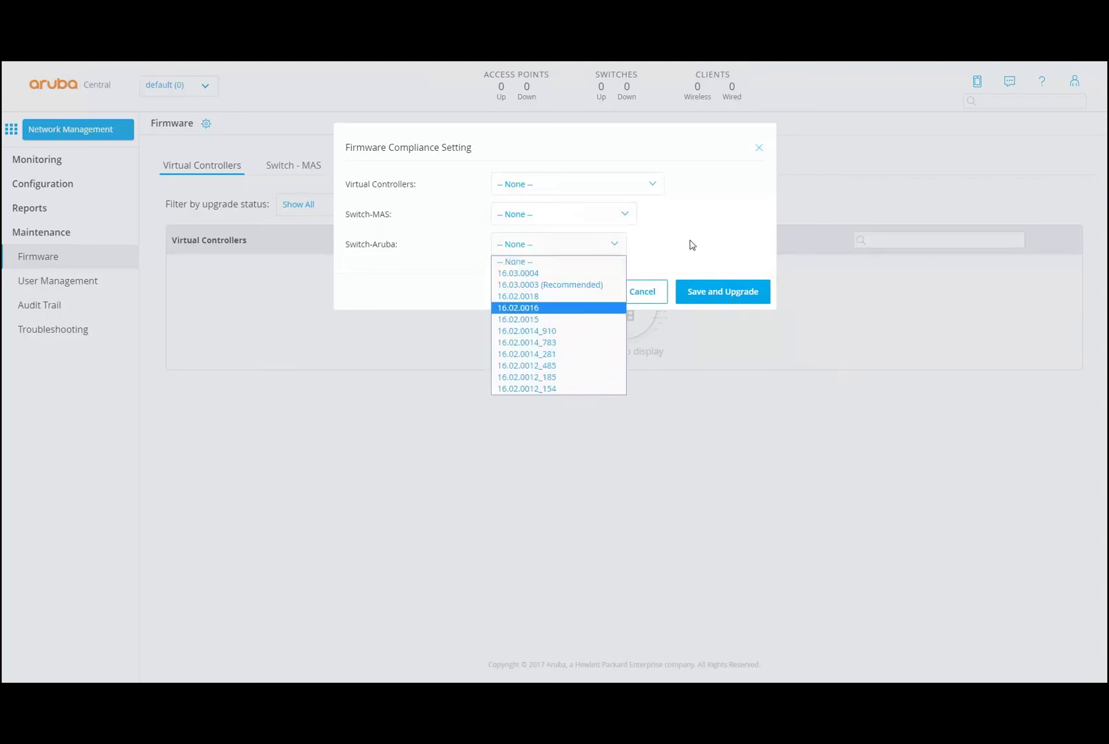
pyautogui.click(692, 245)
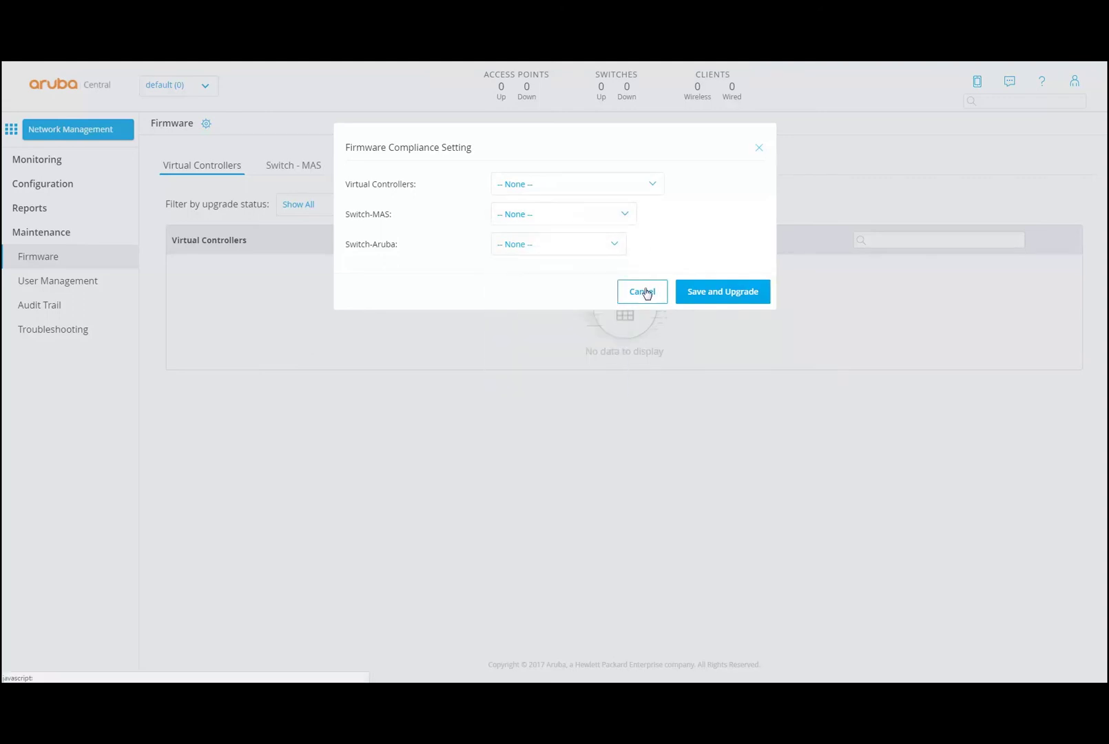